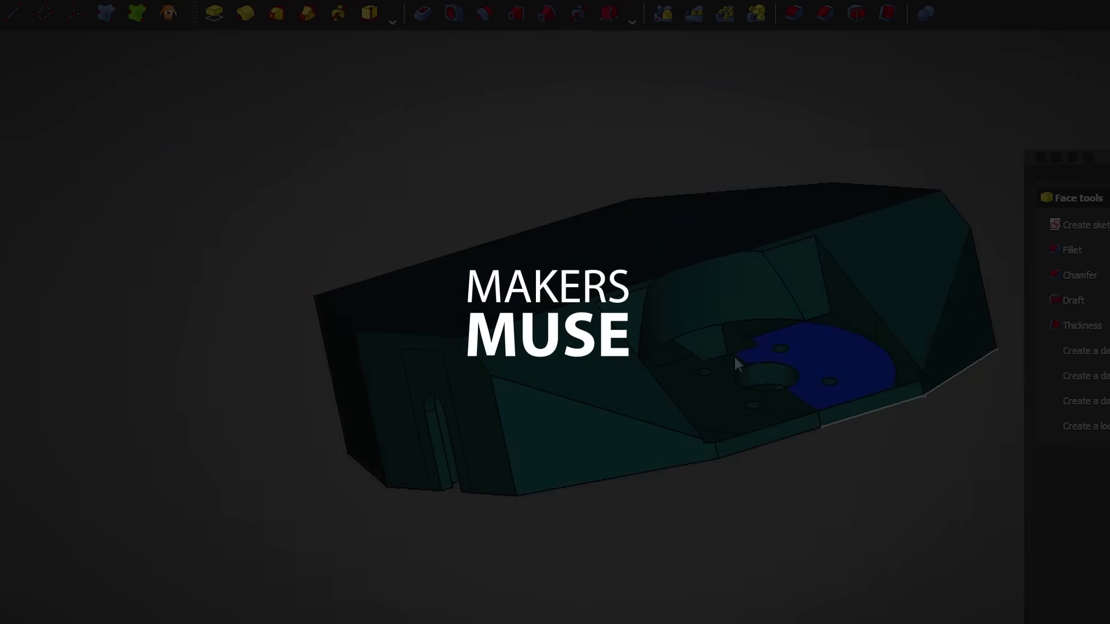
pyautogui.moveTo(734, 355); pyautogui.dragTo(613, 434, button='middle')
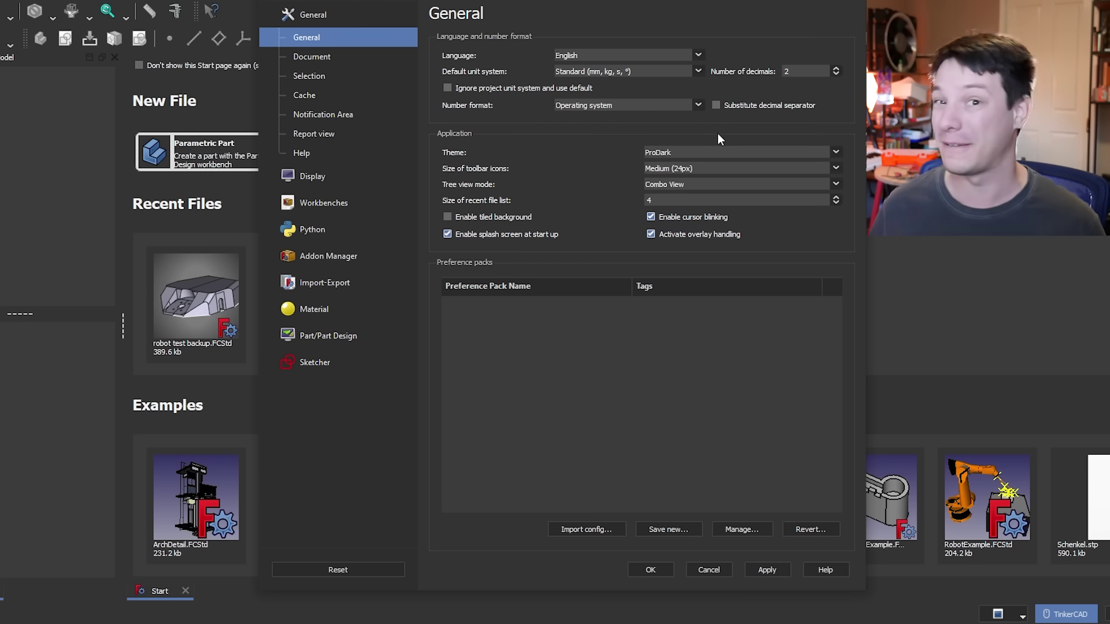
# Set the application theme to ProDark in the general preferences
pyautogui.click(835, 153)
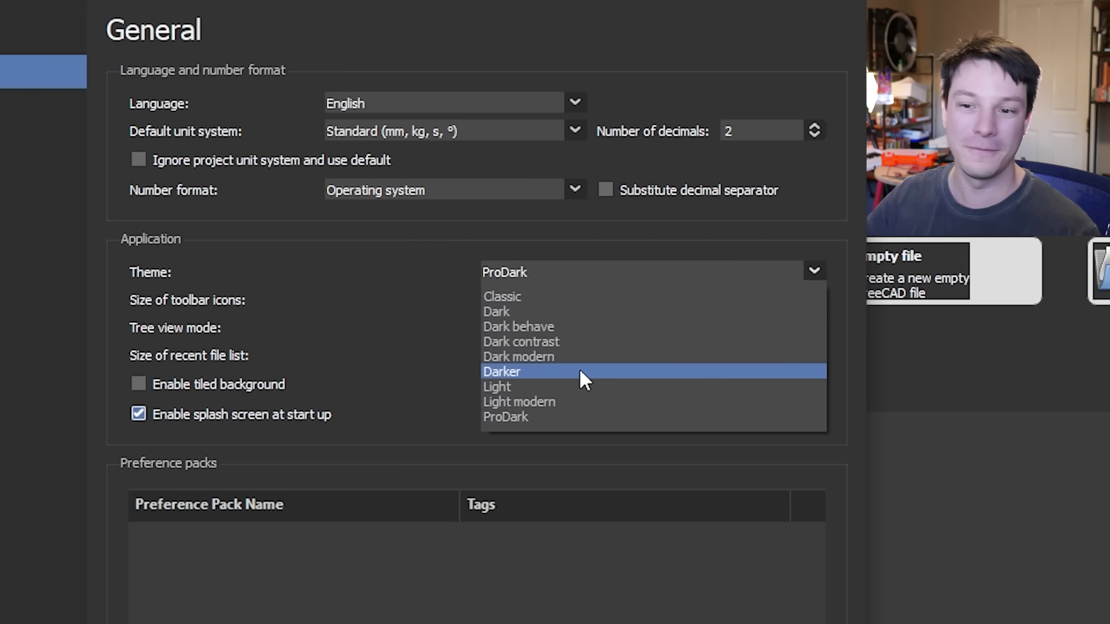
pyautogui.click(574, 414)
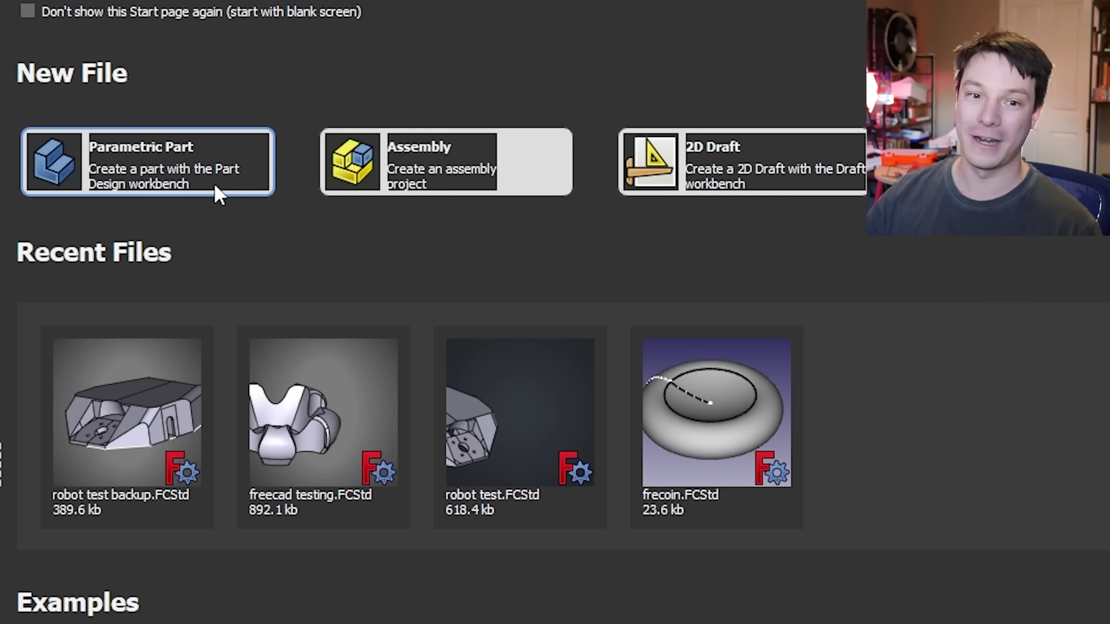
# Create a new Parametric Part file and start a new sketch in its body
pyautogui.click(215, 186)
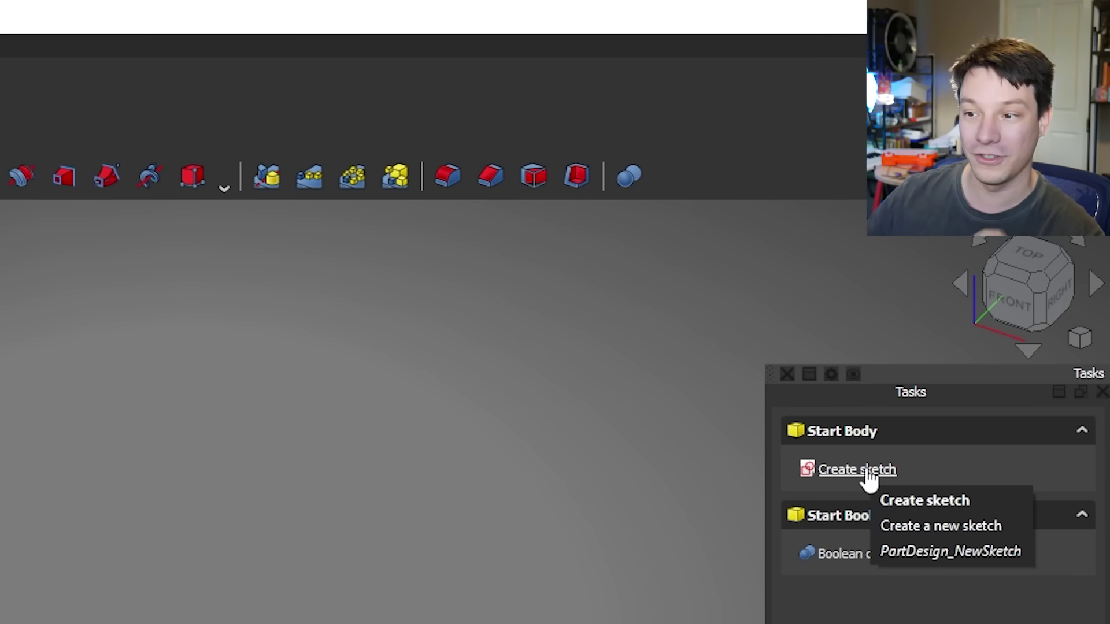
pyautogui.click(836, 469)
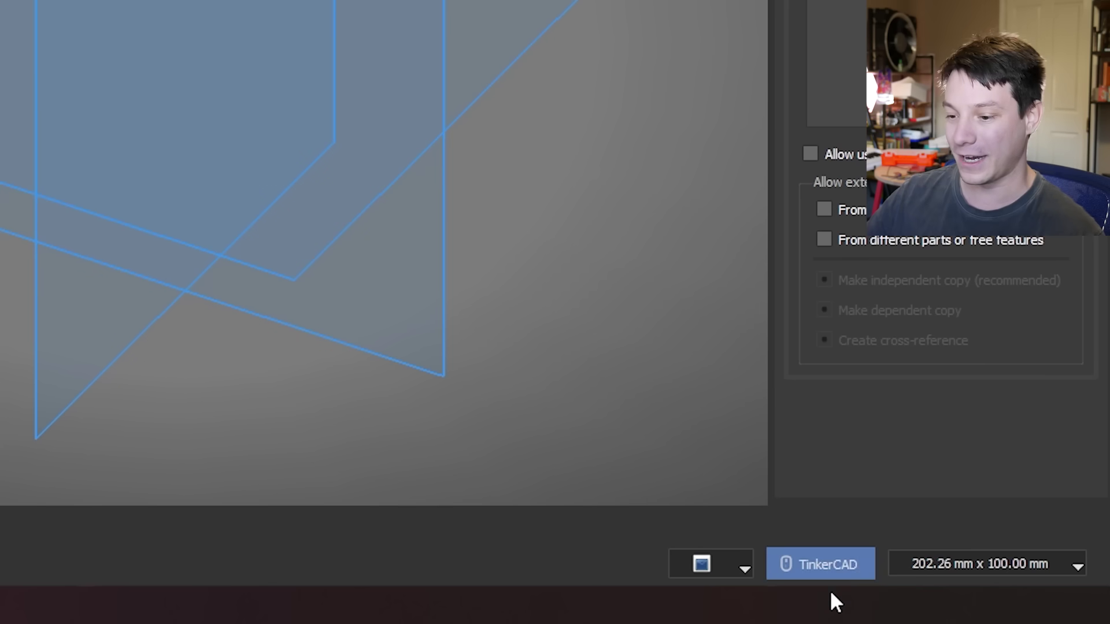
# Set the mouse navigation style to TinkerCAD
pyautogui.click(1028, 612)
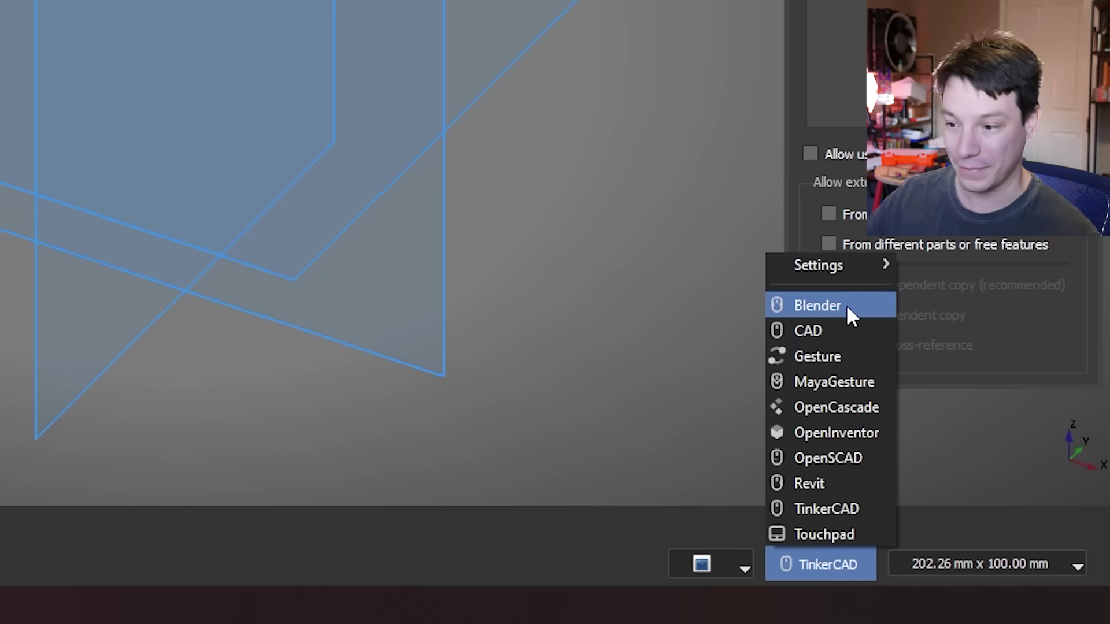
pyautogui.click(849, 507)
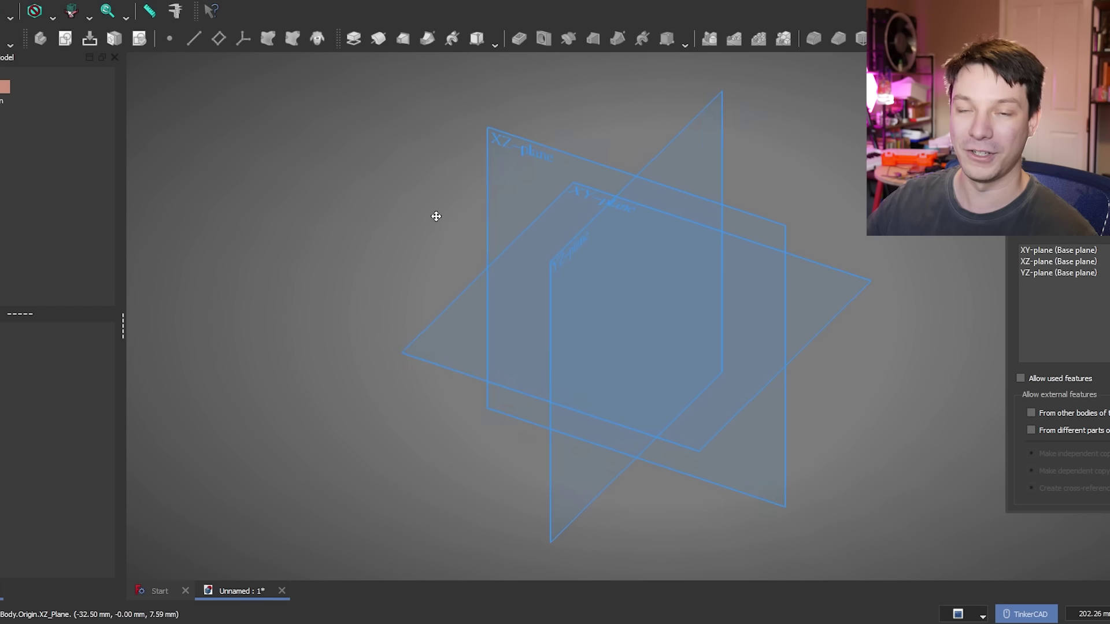
# Place the new sketch on the XY base plane
pyautogui.moveTo(436, 216); pyautogui.dragTo(413, 218, button='middle')
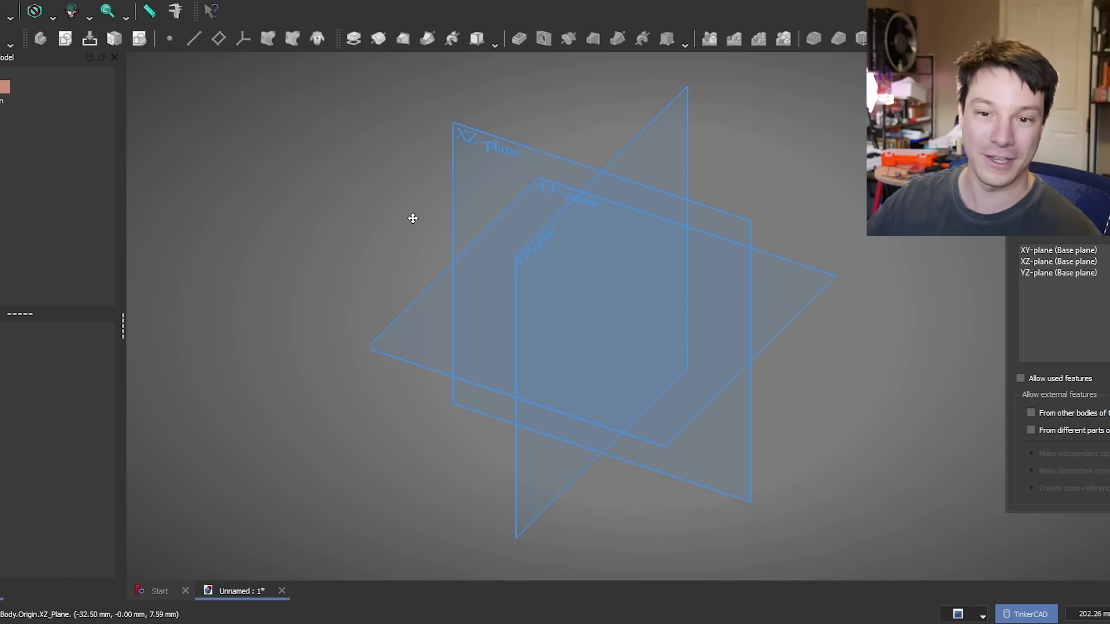
pyautogui.moveTo(375, 272); pyautogui.dragTo(604, 347, button='right')
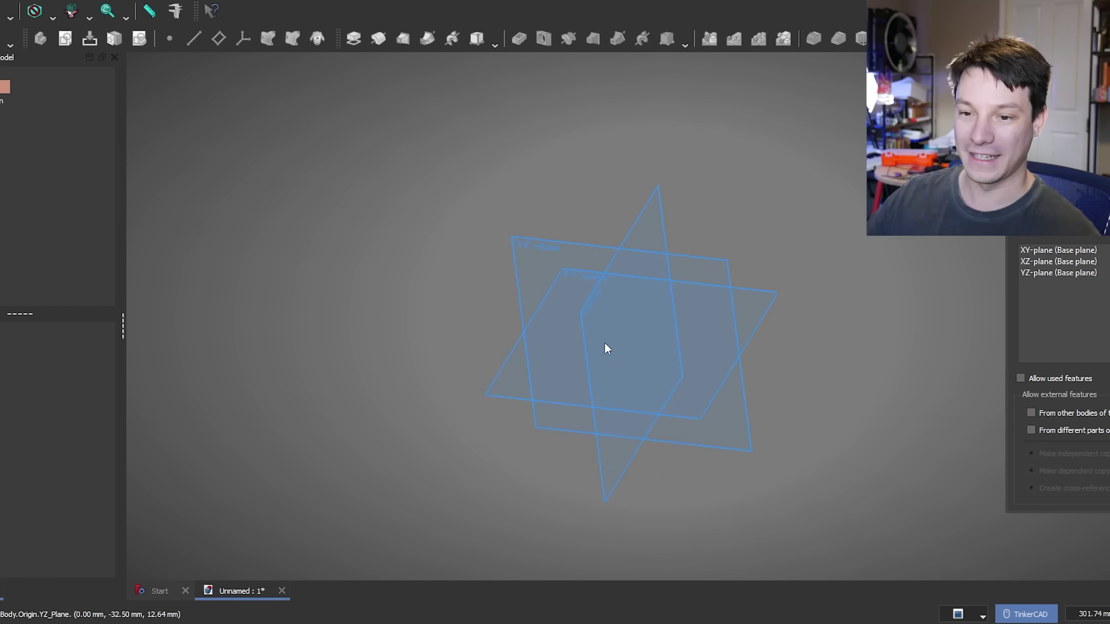
pyautogui.scroll(4, 601, 343)
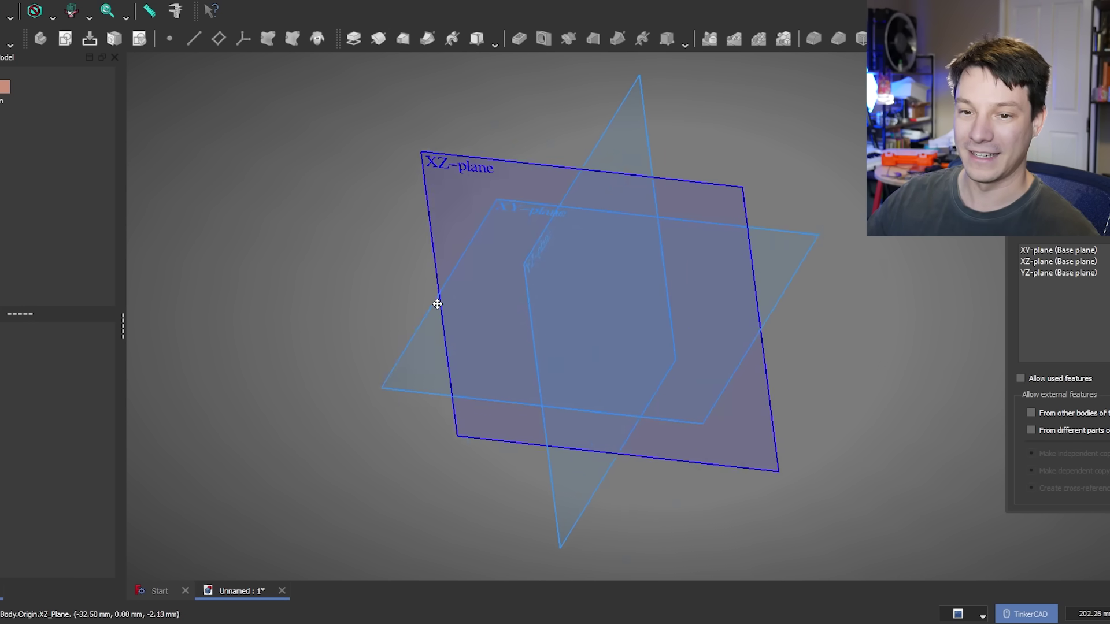
pyautogui.moveTo(438, 303); pyautogui.dragTo(831, 173, button='right')
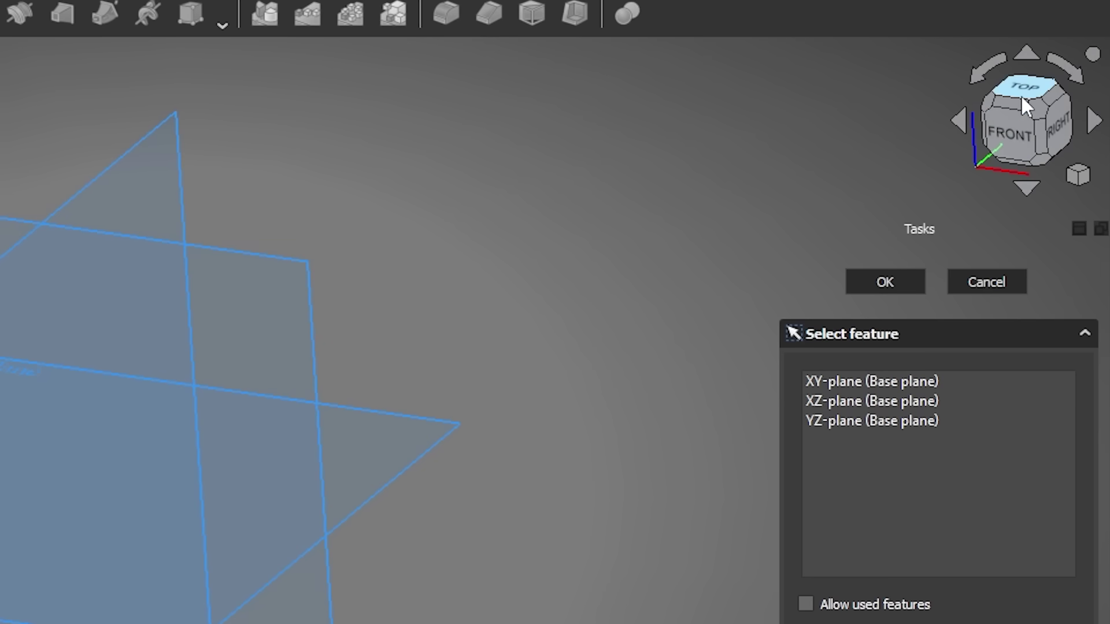
pyautogui.click(1022, 97)
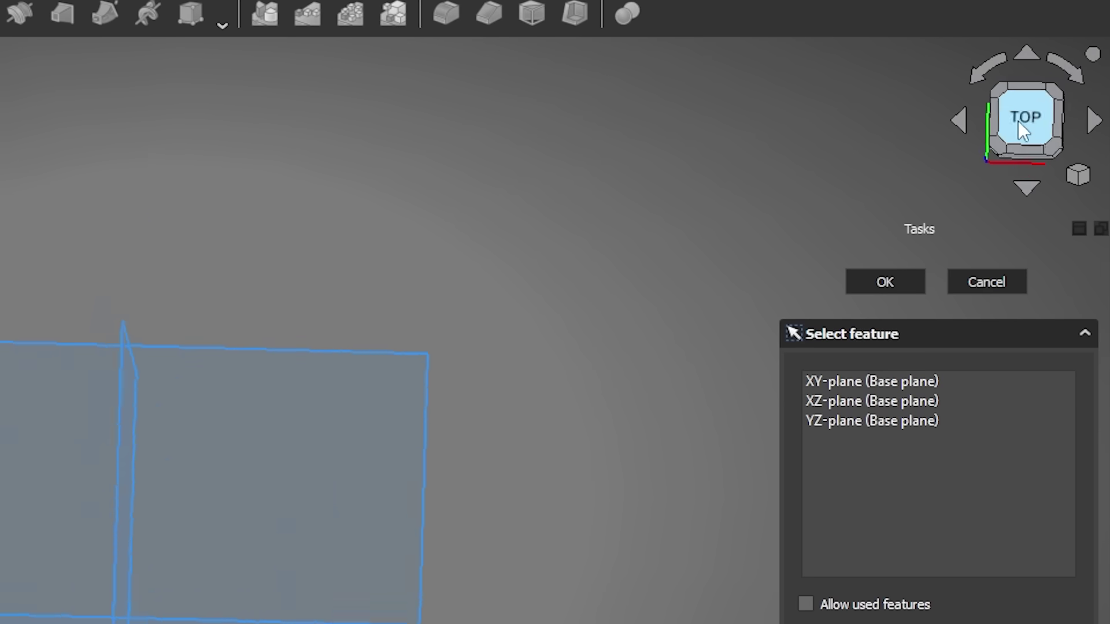
pyautogui.click(1027, 152)
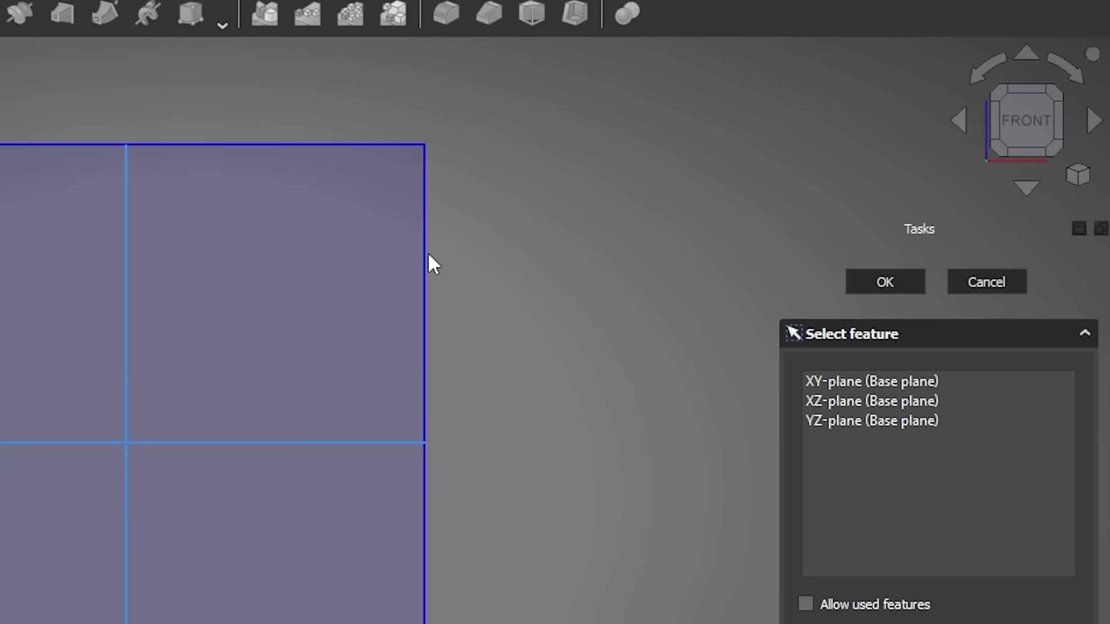
pyautogui.moveTo(433, 264); pyautogui.dragTo(0, 298, button='right')
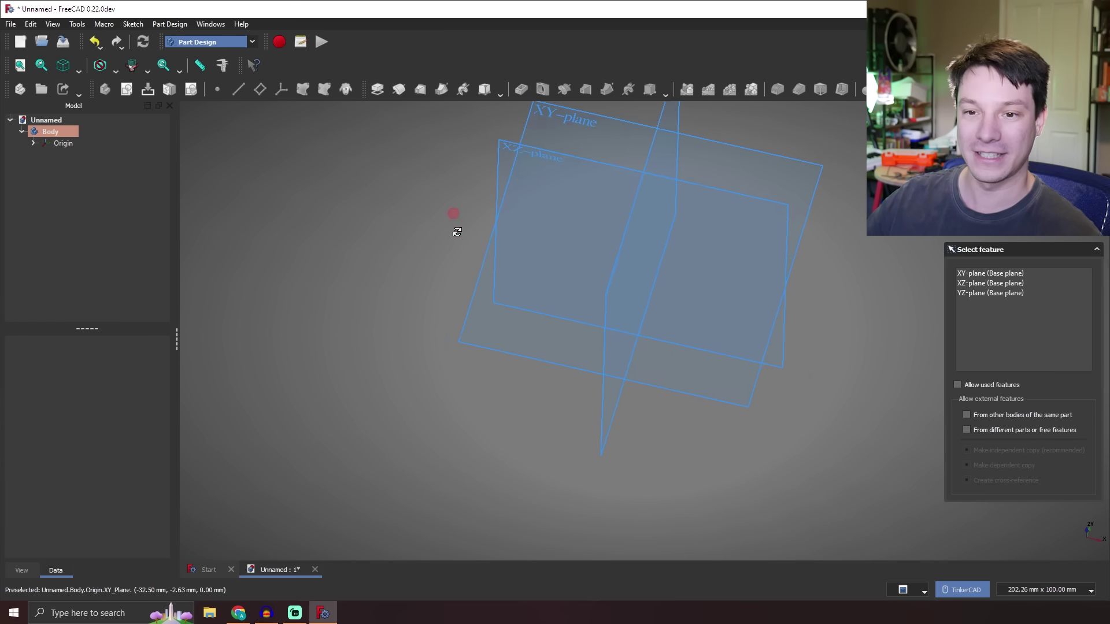
pyautogui.click(553, 143)
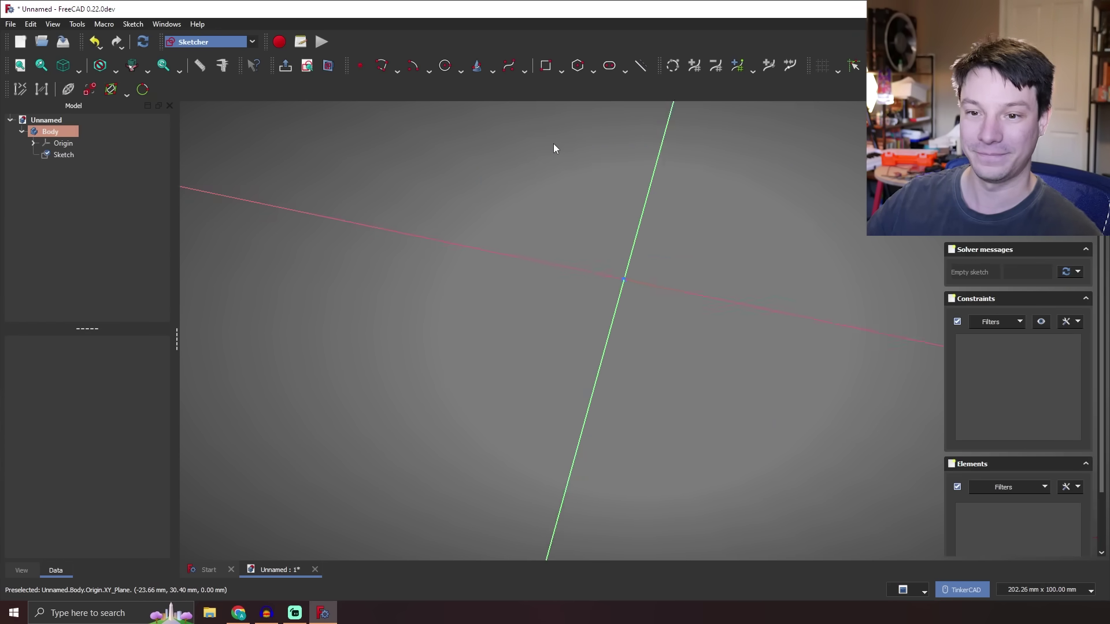
pyautogui.moveTo(667, 194)
pyautogui.mouseDown(button='middle')
pyautogui.moveTo(629, 243)
pyautogui.moveTo(610, 318)
pyautogui.moveTo(630, 289)
pyautogui.mouseUp(button='middle')
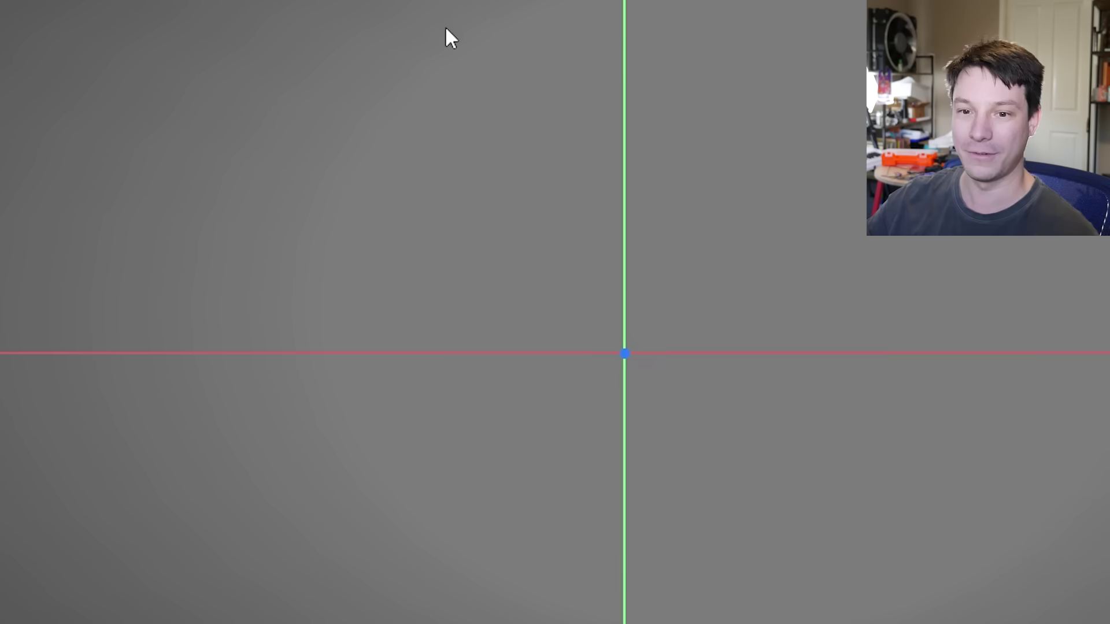
pyautogui.rightClick(499, 191)
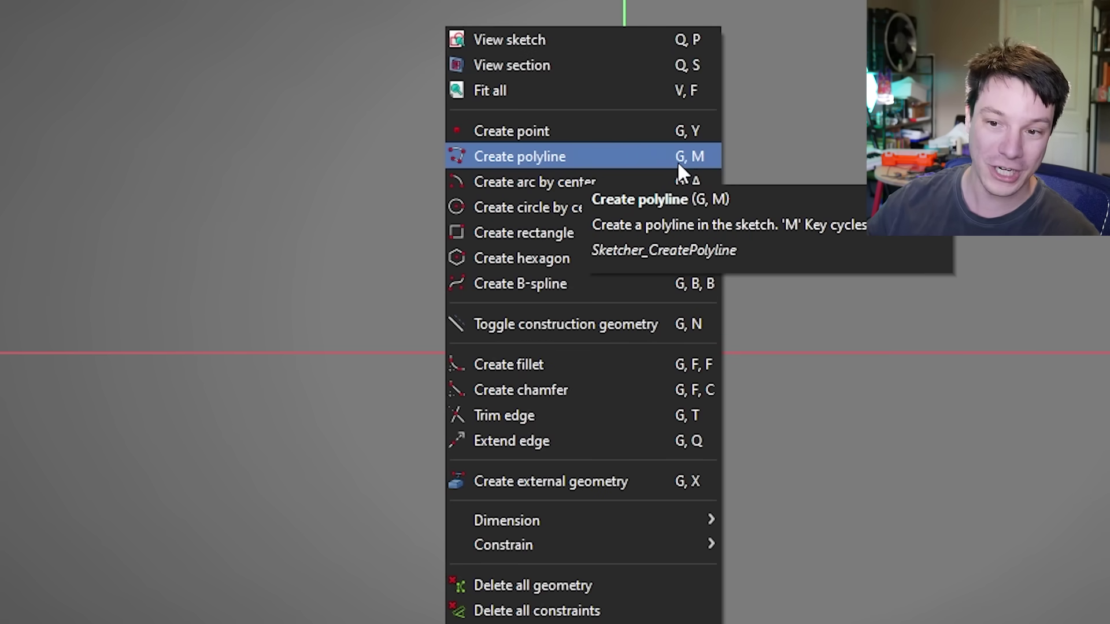
pyautogui.click(841, 64)
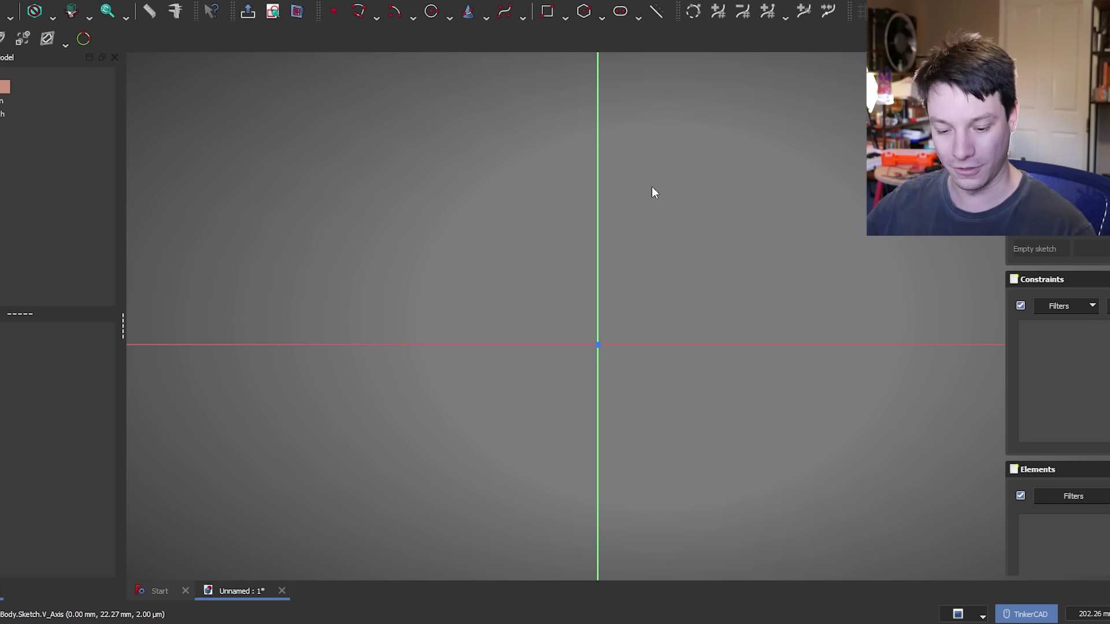
pyautogui.press('g')
pyautogui.press('l')
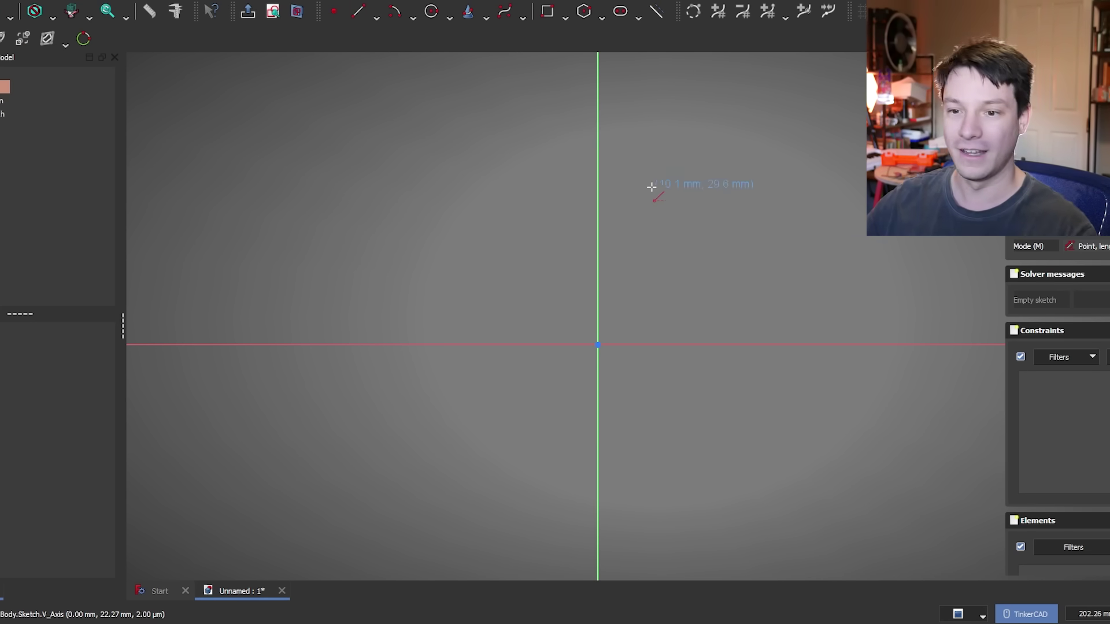
pyautogui.rightClick(651, 187)
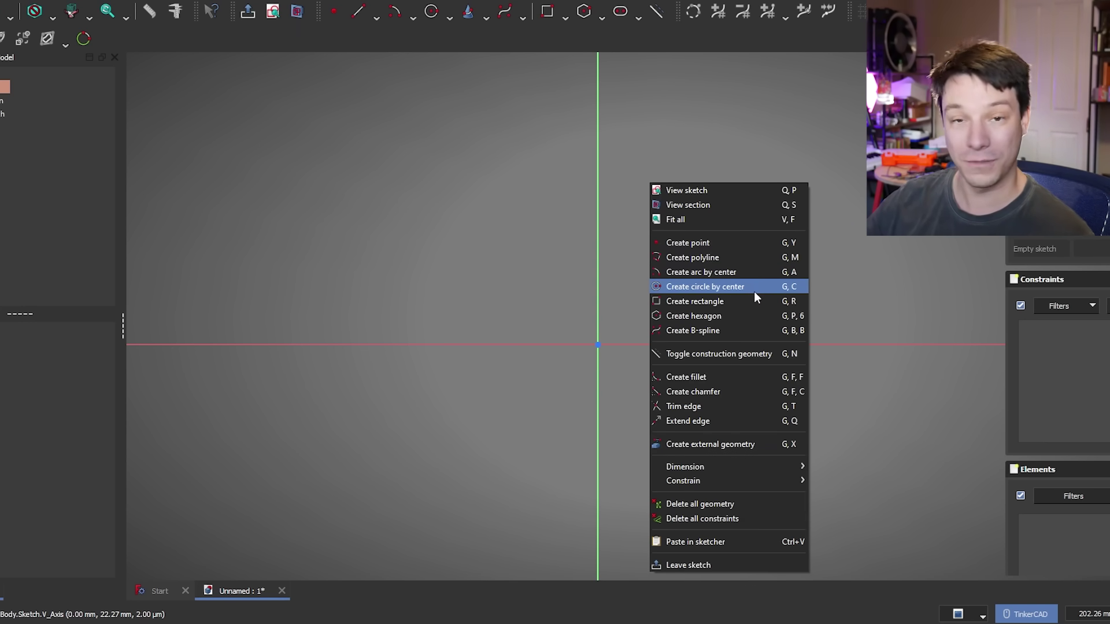
pyautogui.click(737, 319)
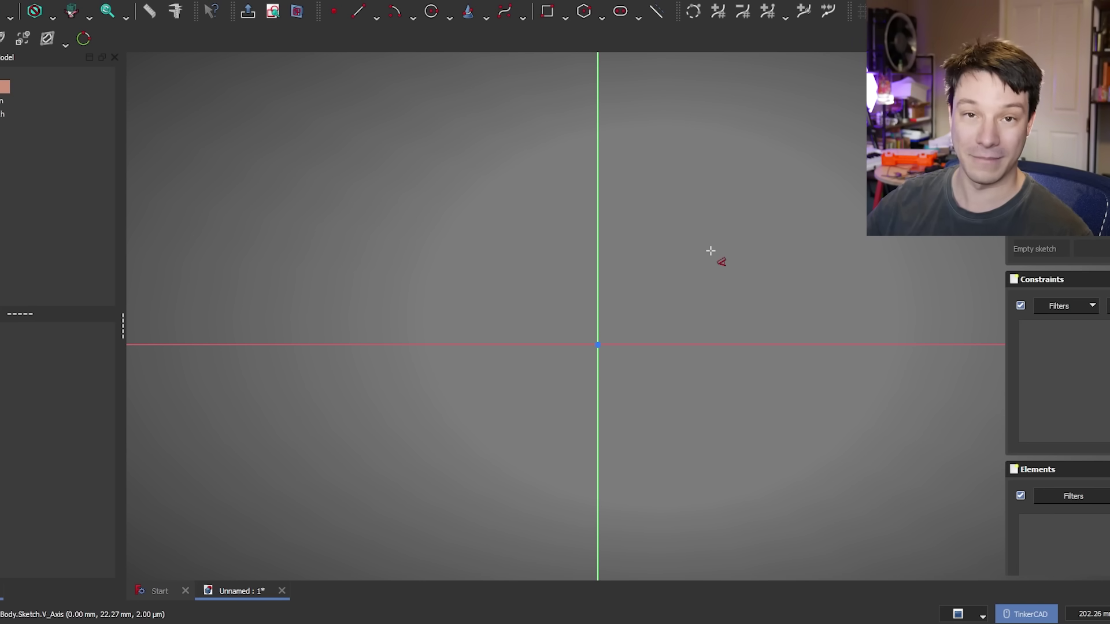
pyautogui.rightClick(689, 252)
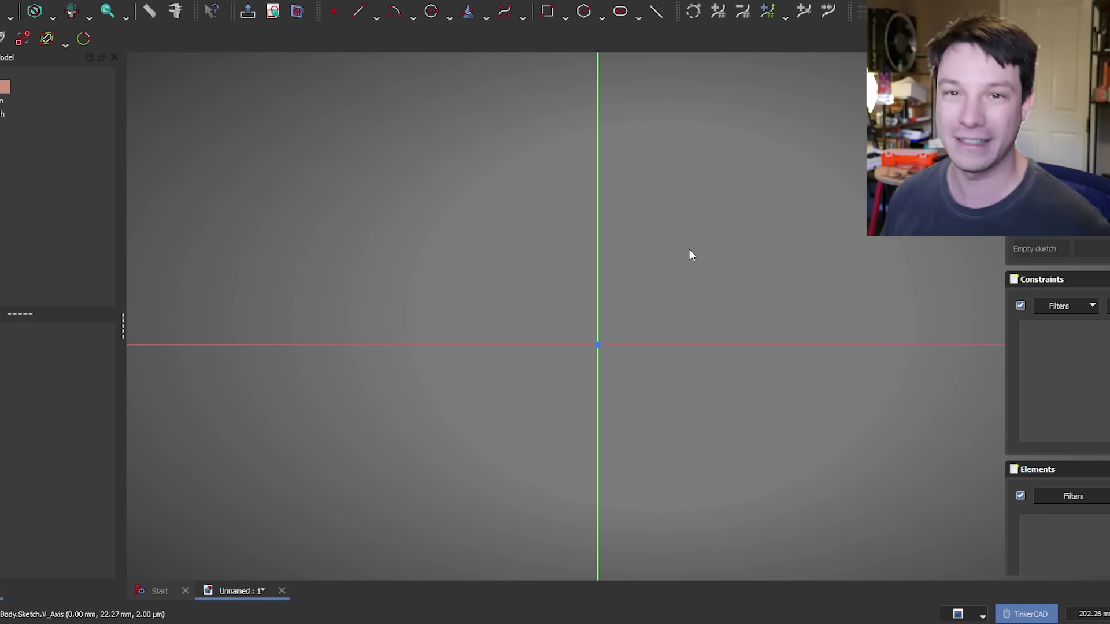
# Sketch a closed six-sided half outline from the origin, left of the vertical axis, about 39.5 mm tall, with angled upper and lower outer corners
pyautogui.press('g')
pyautogui.press('l')
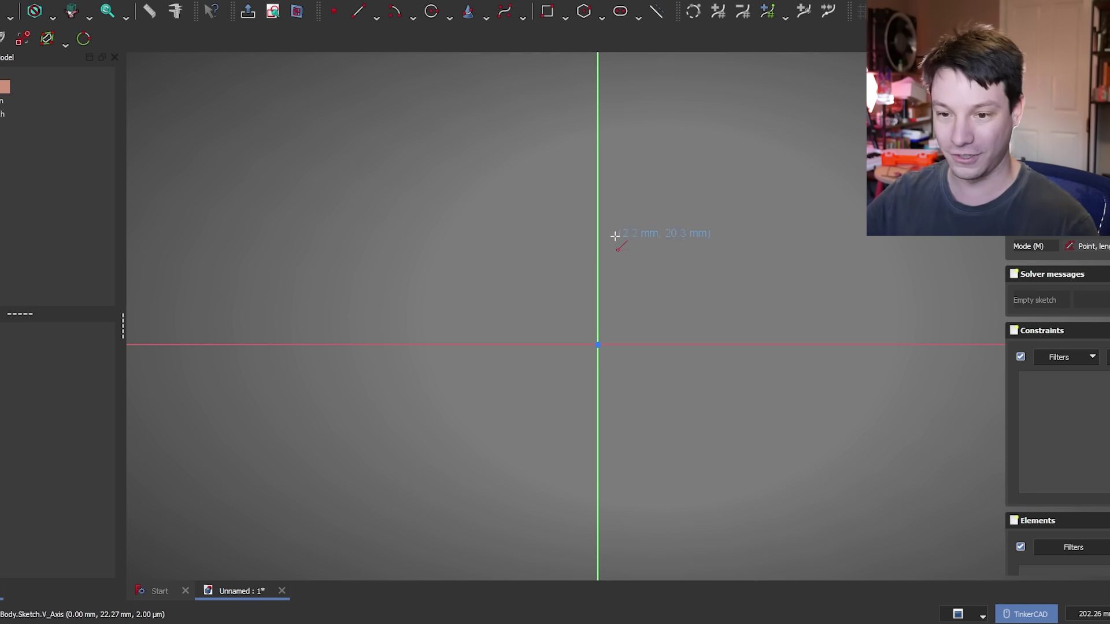
pyautogui.click(597, 345)
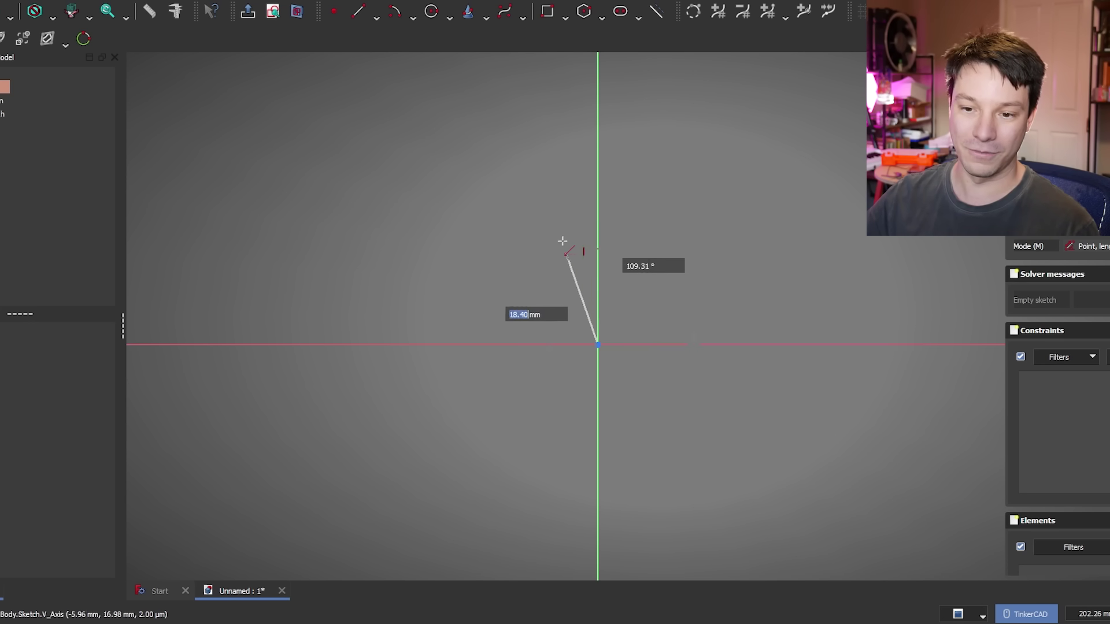
pyautogui.click(597, 136)
pyautogui.click(597, 136)
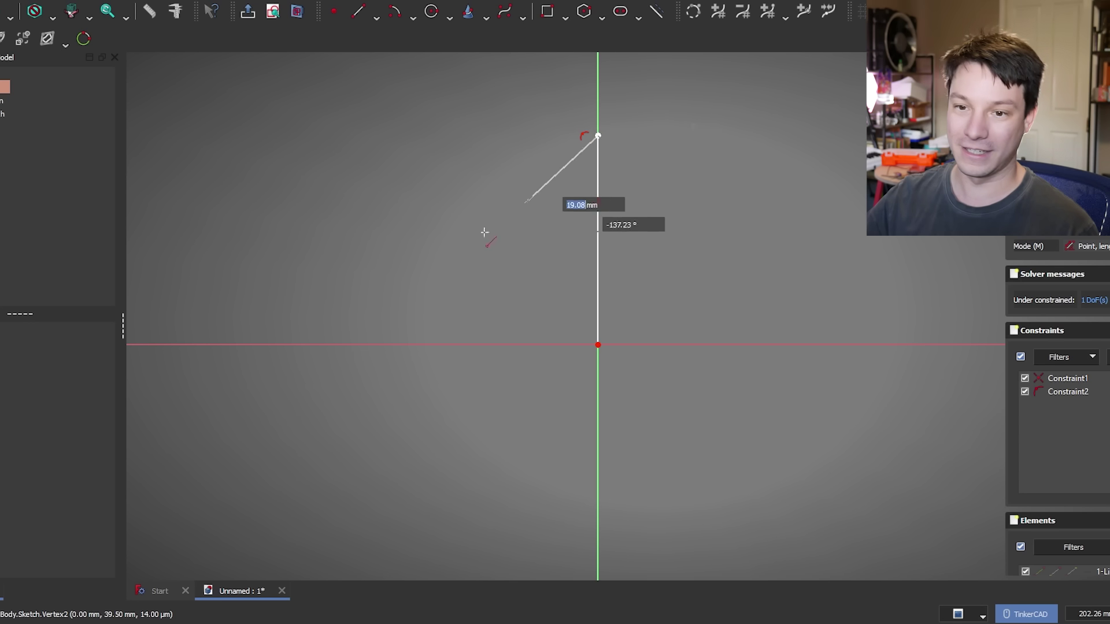
pyautogui.click(499, 135)
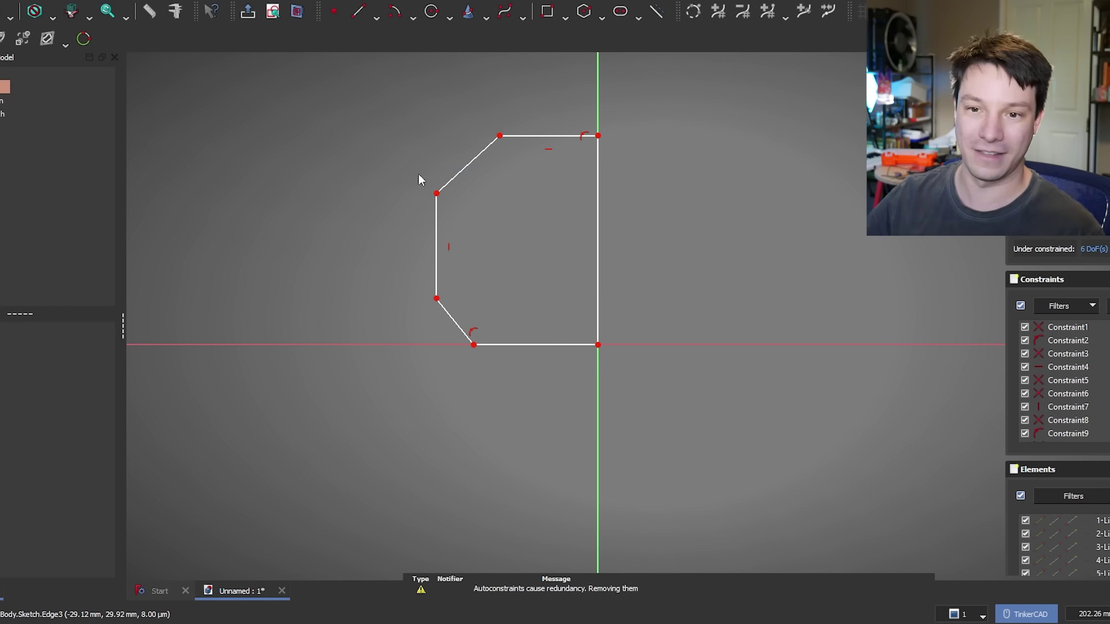
# Move the outline's upper-left corner so its horizontal top edge sits about 41.4 mm above the horizontal axis
pyautogui.moveTo(418, 174); pyautogui.dragTo(404, 233, button='middle')
pyautogui.scroll(1, 471, 194)
pyautogui.moveTo(473, 181)
pyautogui.mouseDown()
pyautogui.moveTo(489, 167)
pyautogui.moveTo(475, 187)
pyautogui.moveTo(499, 201)
pyautogui.mouseUp()
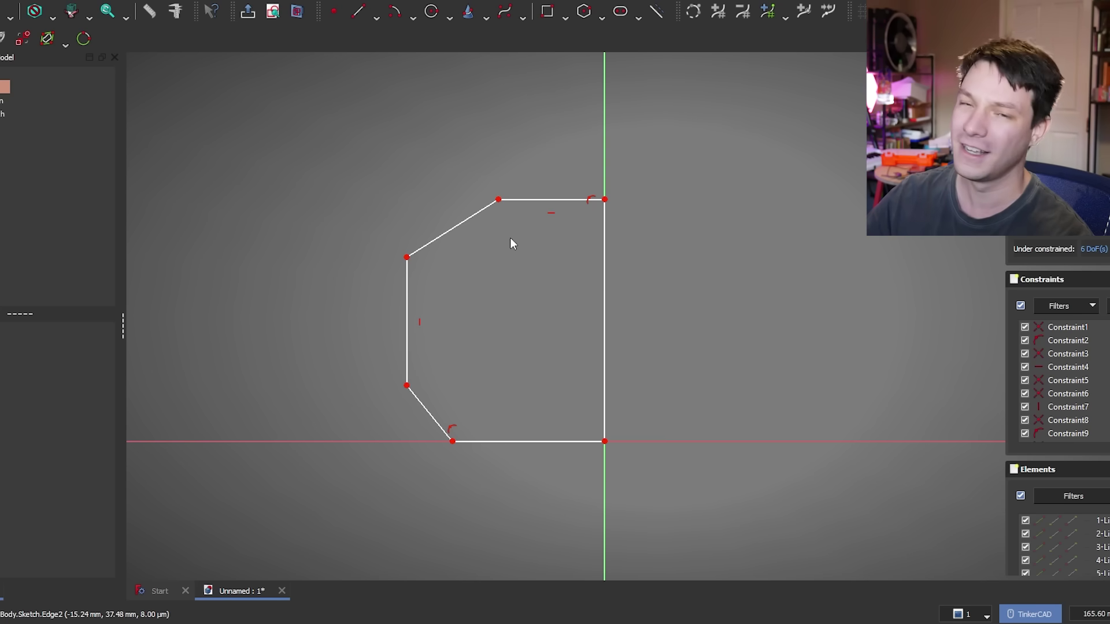
pyautogui.moveTo(506, 200)
pyautogui.mouseDown()
pyautogui.moveTo(514, 137)
pyautogui.moveTo(477, 203)
pyautogui.mouseUp()
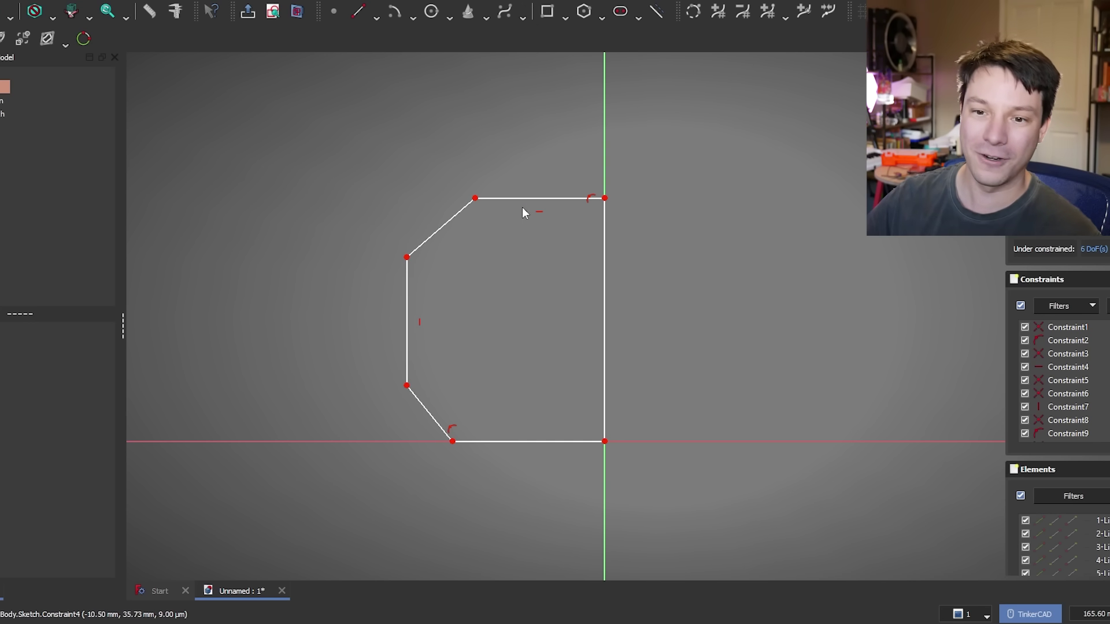
pyautogui.click(540, 215)
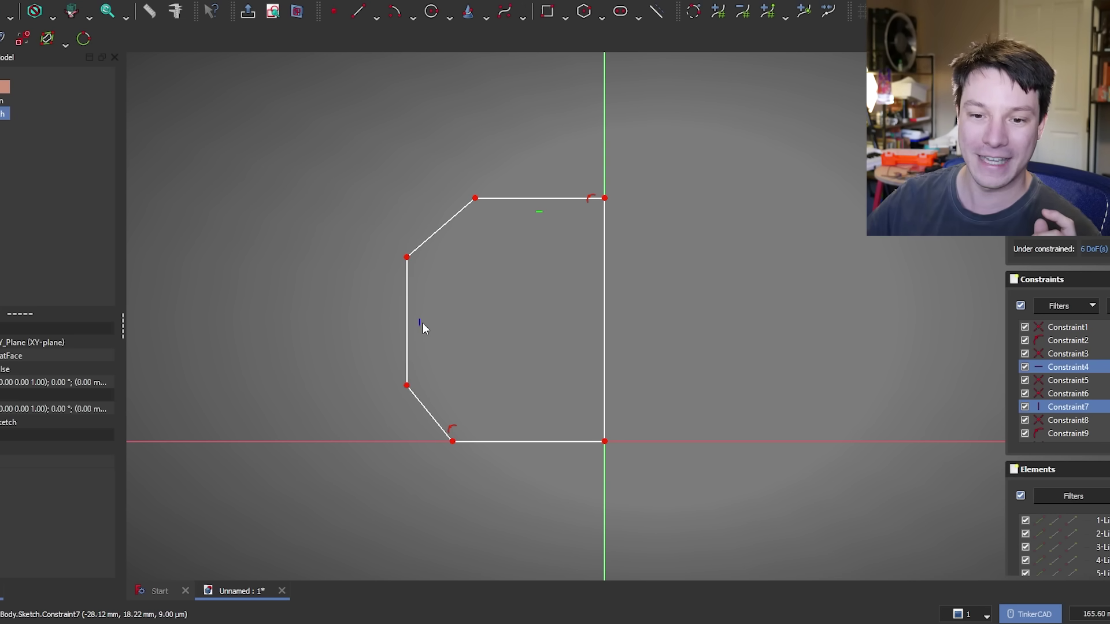
pyautogui.click(347, 297)
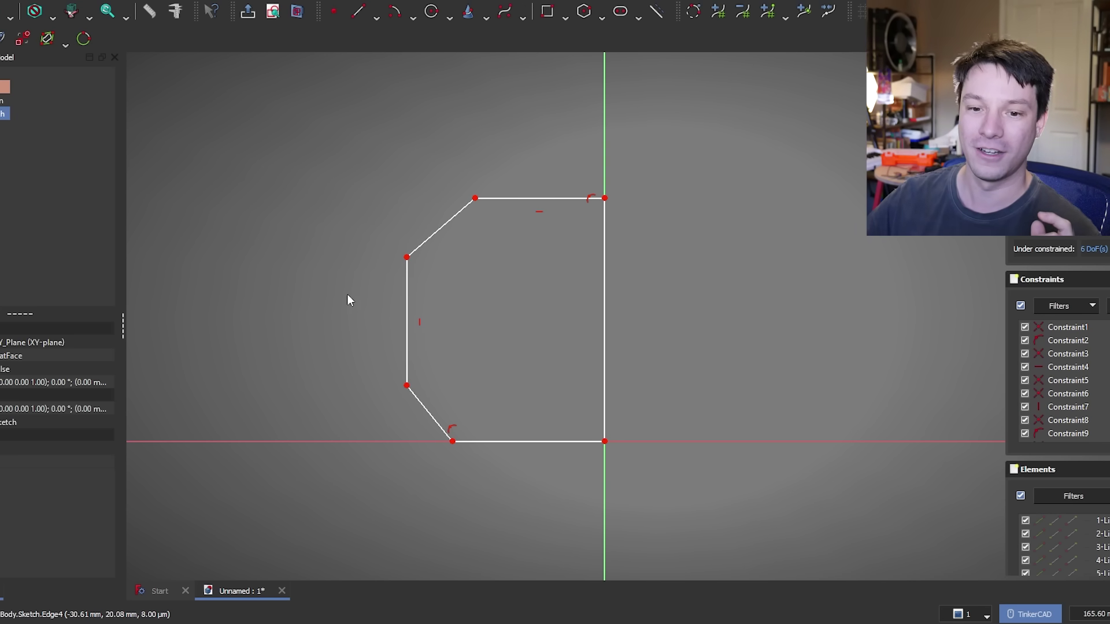
pyautogui.moveTo(474, 198); pyautogui.dragTo(490, 174)
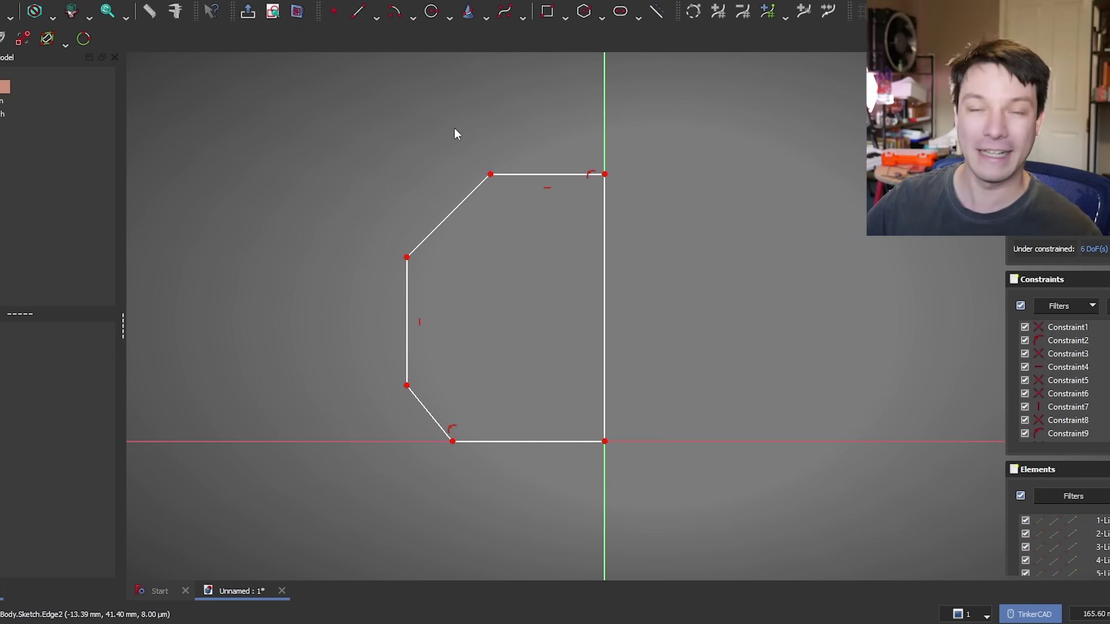
# Delete the horizontal constraint from the outline's top edge and lower that edge's left endpoint so the edge slopes down to the left
pyautogui.click(547, 190)
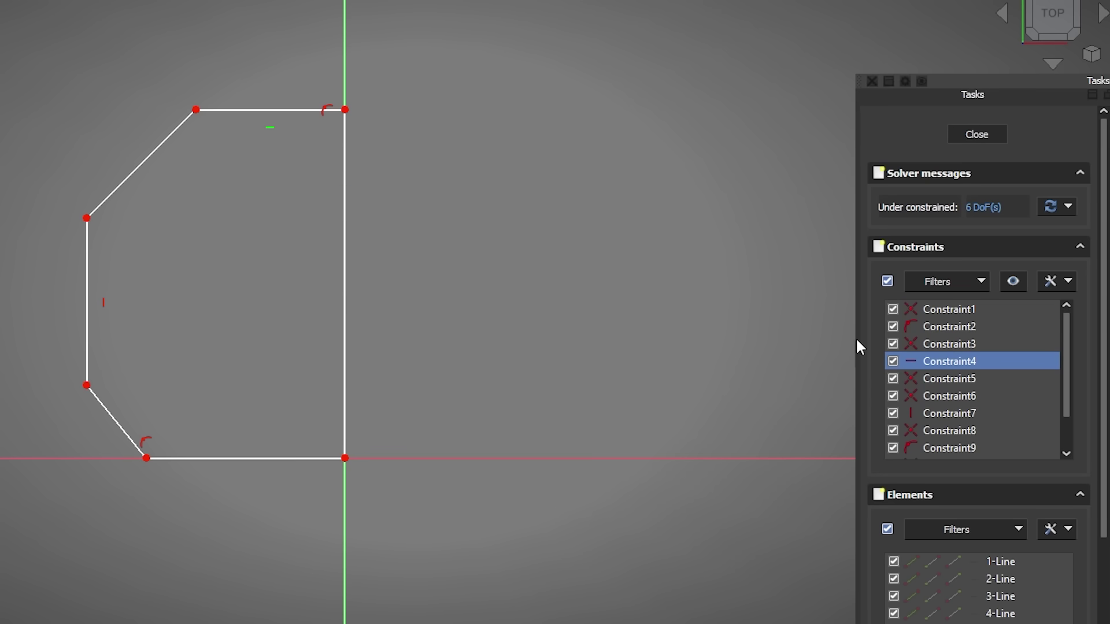
pyautogui.click(269, 49)
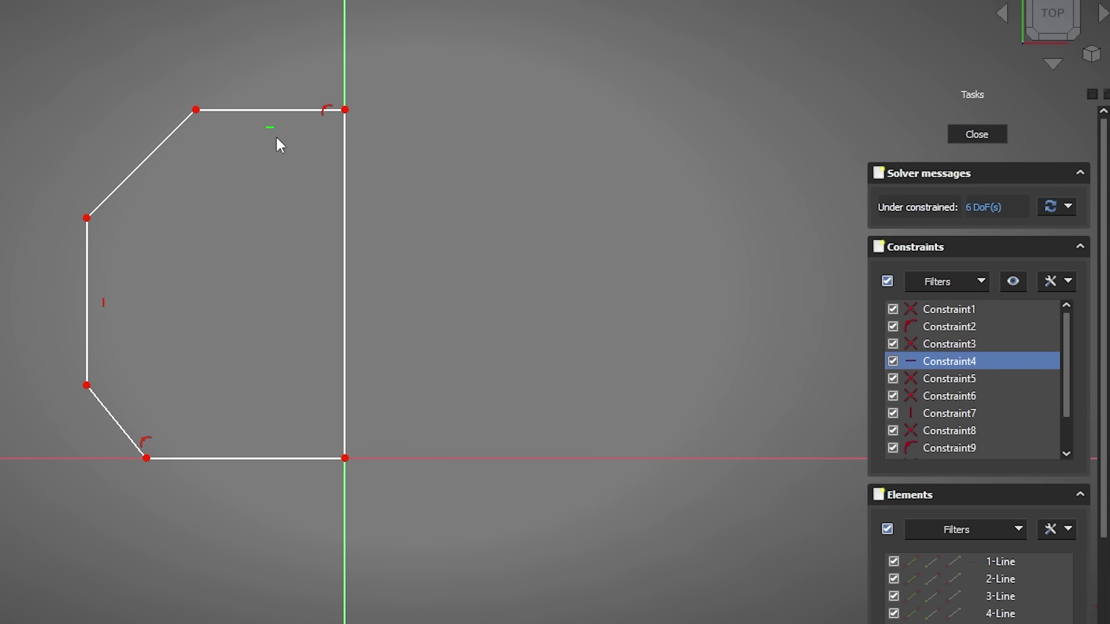
pyautogui.press('Delete')
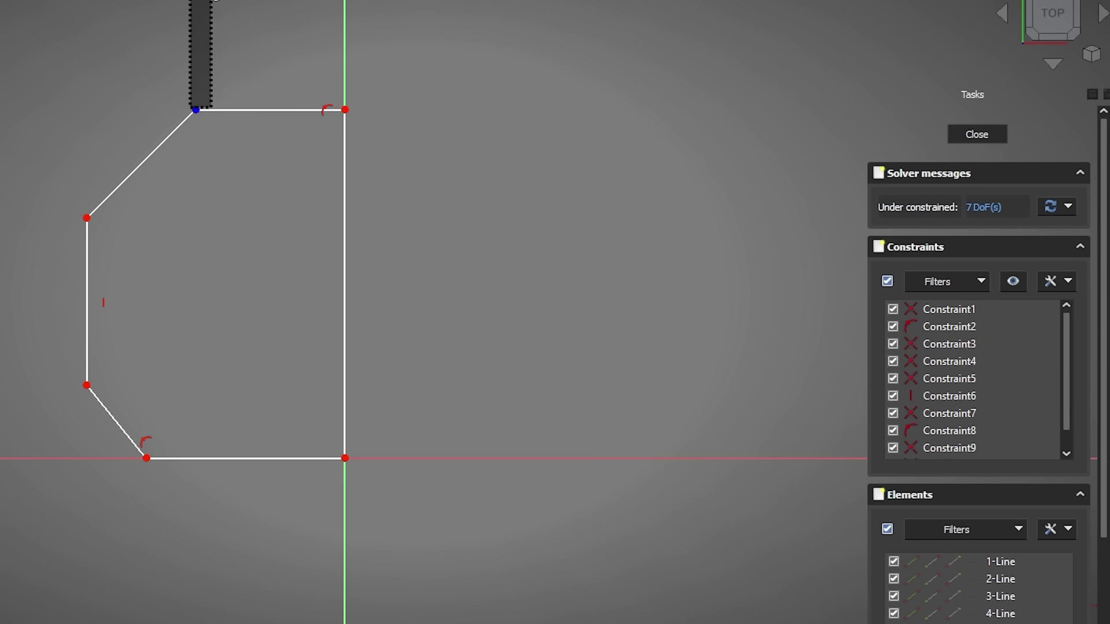
pyautogui.moveTo(196, 104)
pyautogui.mouseDown()
pyautogui.moveTo(208, 36)
pyautogui.moveTo(211, 68)
pyautogui.moveTo(190, 127)
pyautogui.mouseUp()
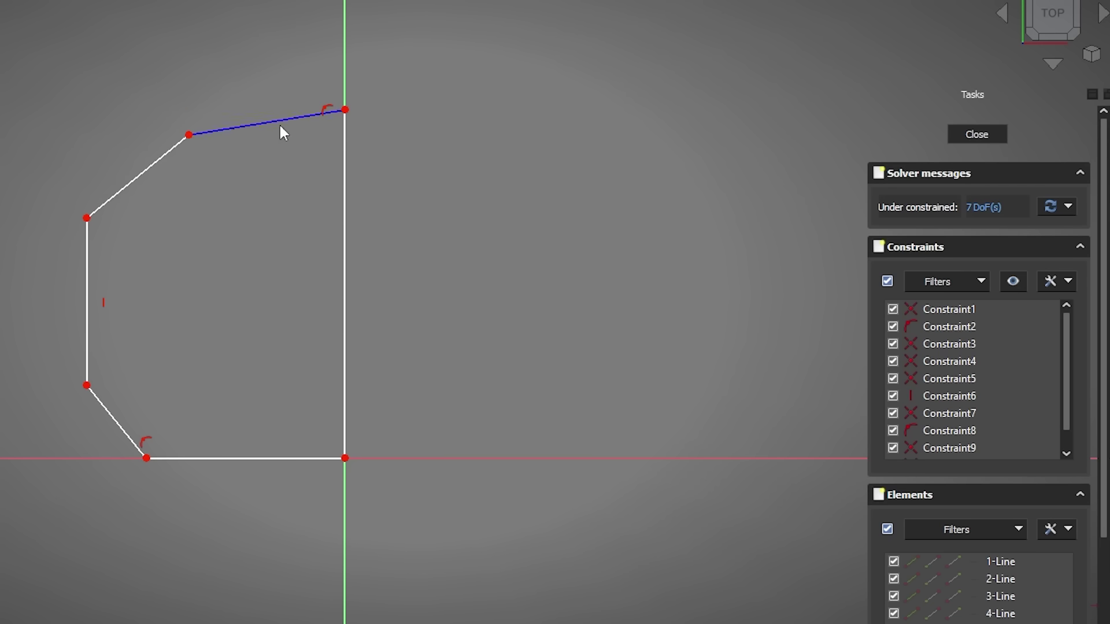
# Undo the last endpoint move and constraint deletion, and dimension the outline's horizontal top edge to 20 mm
pyautogui.hotkey('ctrl', 'z')
pyautogui.hotkey('ctrl', 'z')
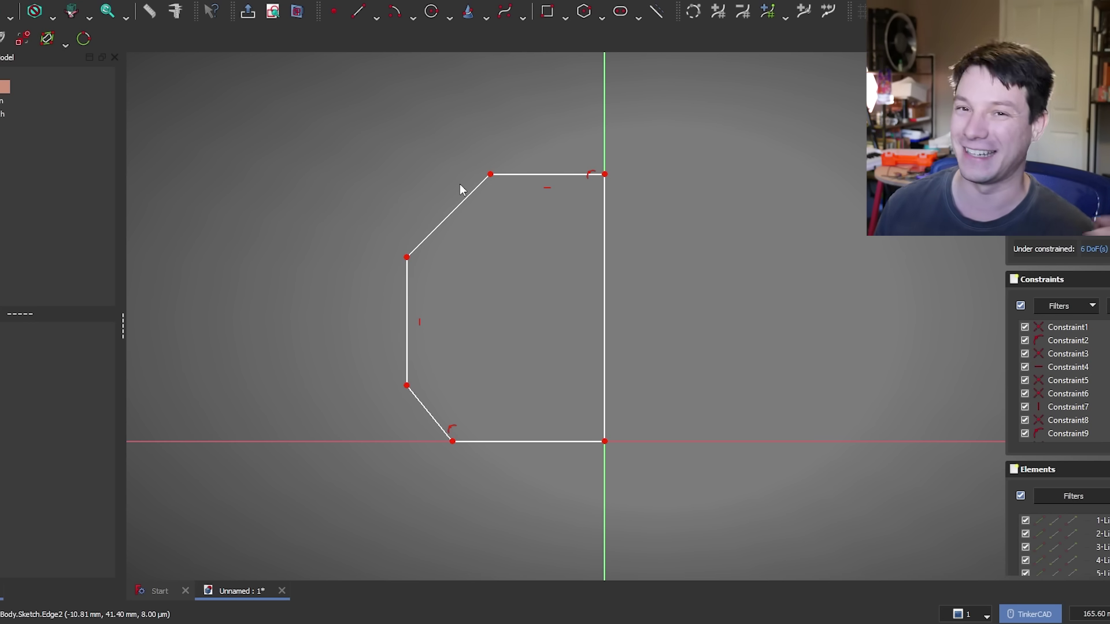
pyautogui.click(533, 174)
pyautogui.press('l')
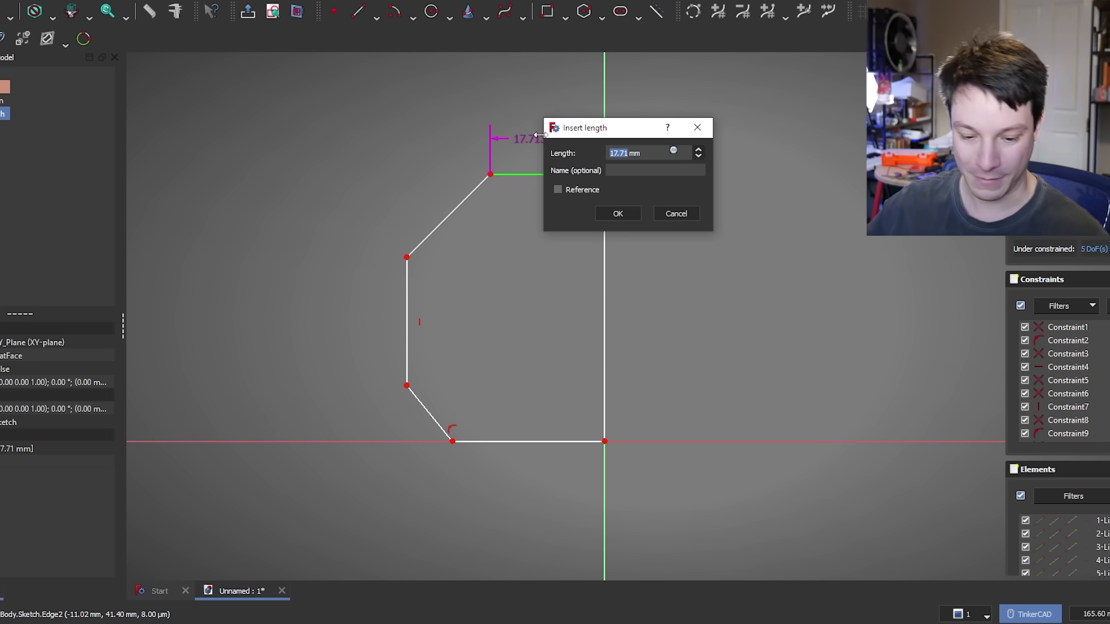
pyautogui.write('20')
pyautogui.press('Return')
# Dimension the outline's outer vertical edge to 30 mm
pyautogui.click(407, 295)
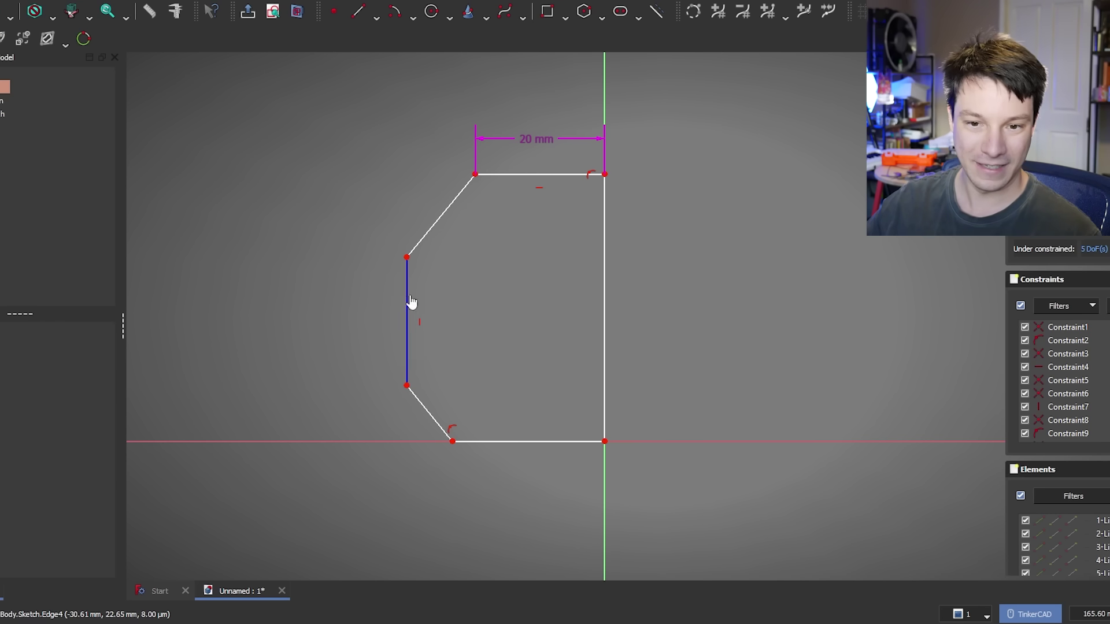
pyautogui.write('i')
pyautogui.write('30')
pyautogui.press('Return')
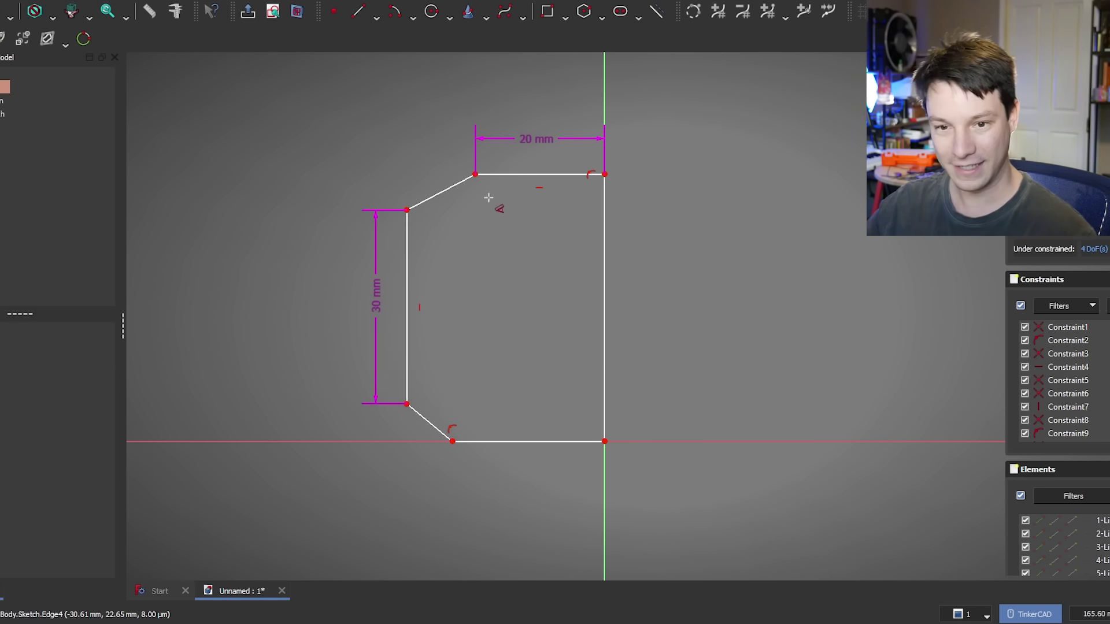
# Constrain the vertical distance from the outline's top edge to the upper end of the outer vertical edge to 16 mm
pyautogui.scroll(3, 322, 141)
pyautogui.press('k')
pyautogui.press('a')
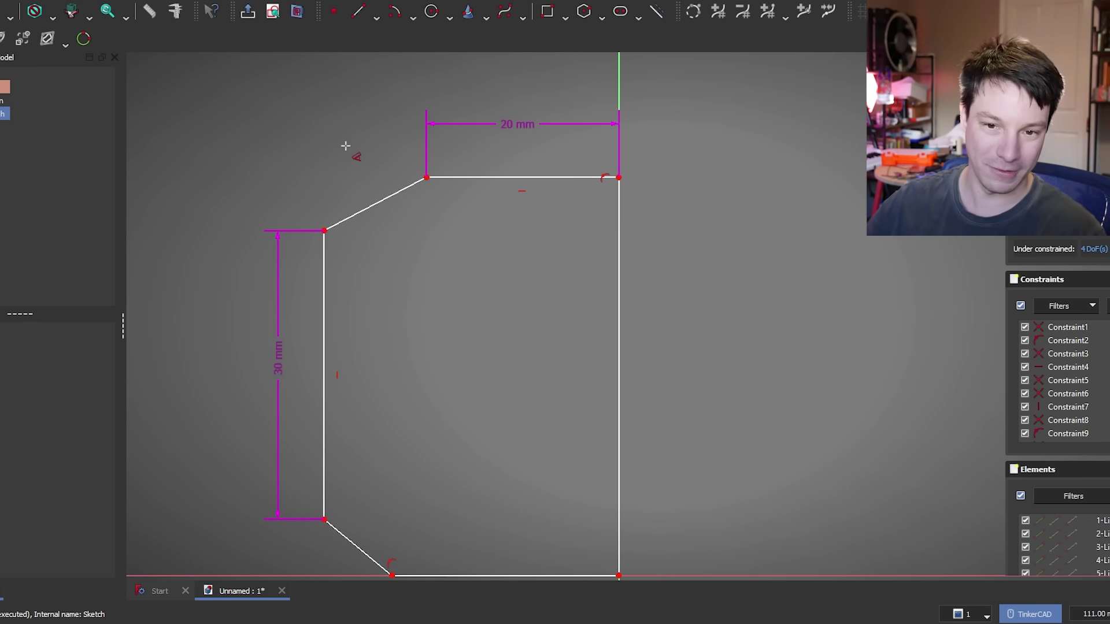
pyautogui.click(461, 179)
pyautogui.click(322, 231)
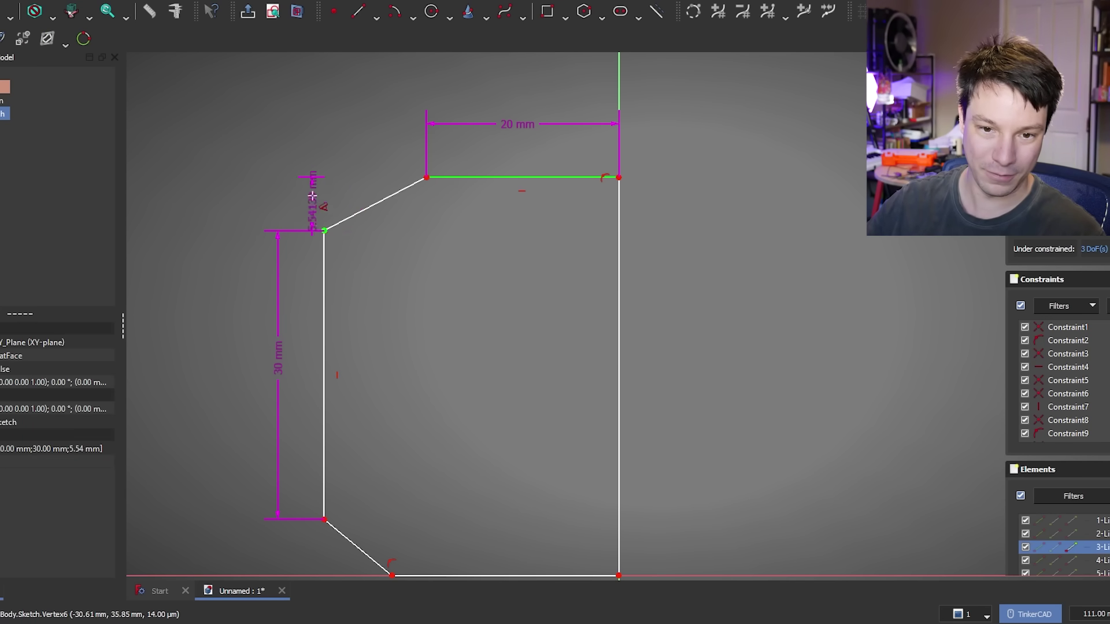
pyautogui.write('i')
pyautogui.write('16')
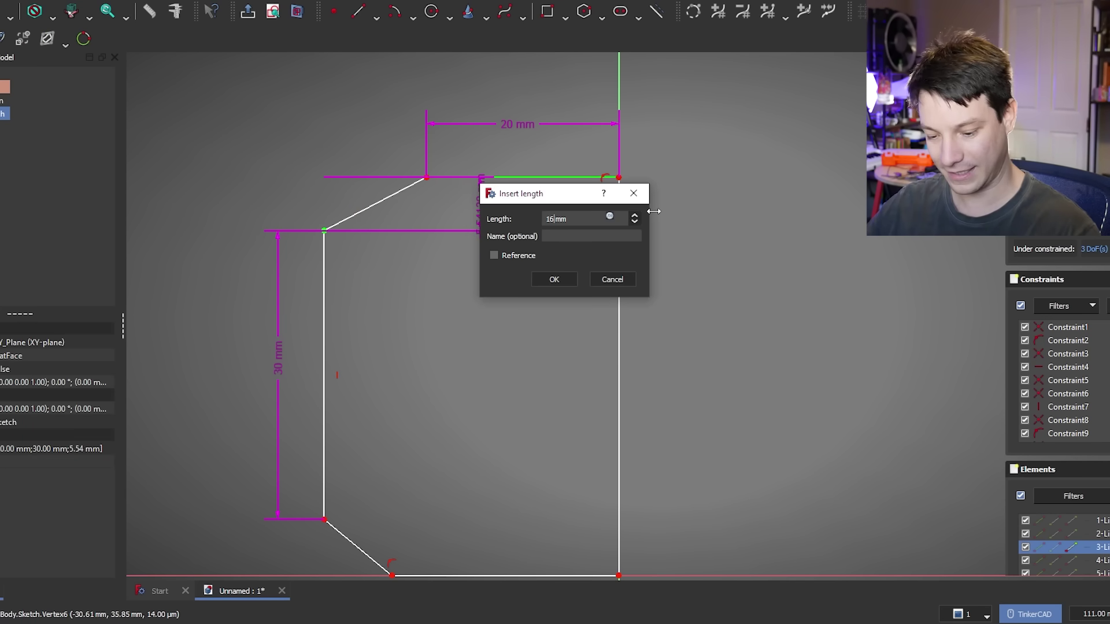
pyautogui.press('Return')
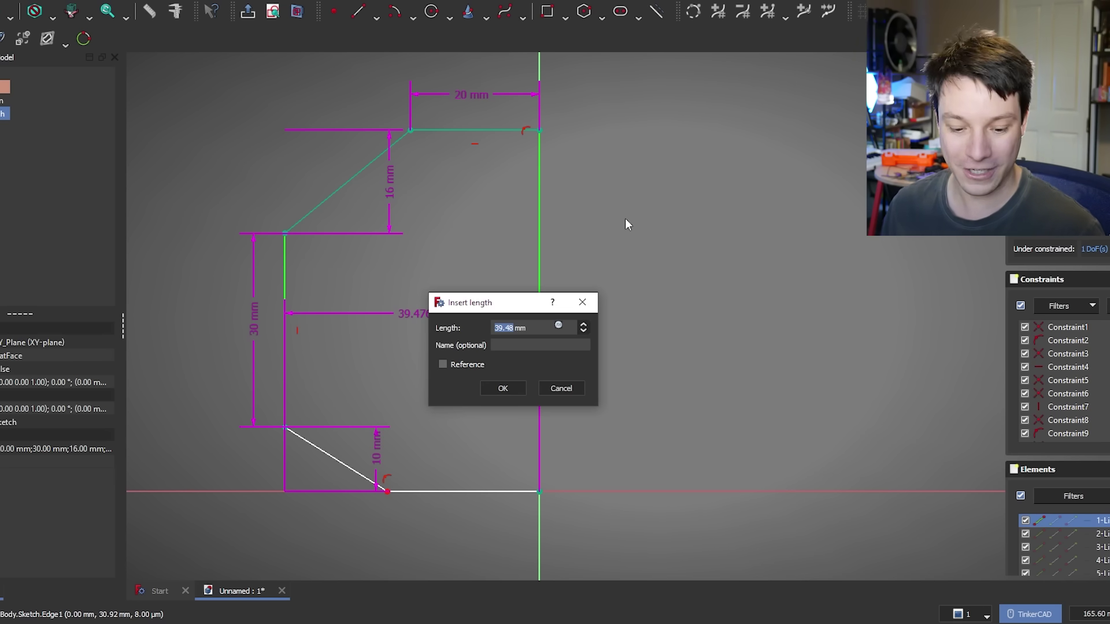
# Set the horizontal distance between the outer vertical edge and the outline's centre edge to 100/2 mm
pyautogui.write('100')
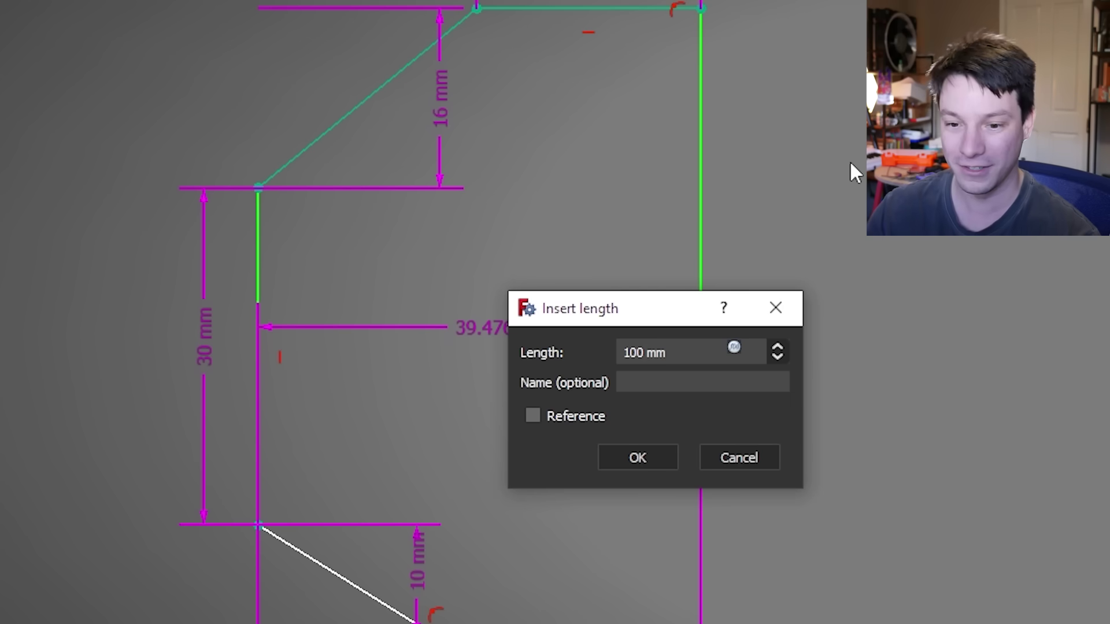
pyautogui.write('/2')
pyautogui.press('Return')
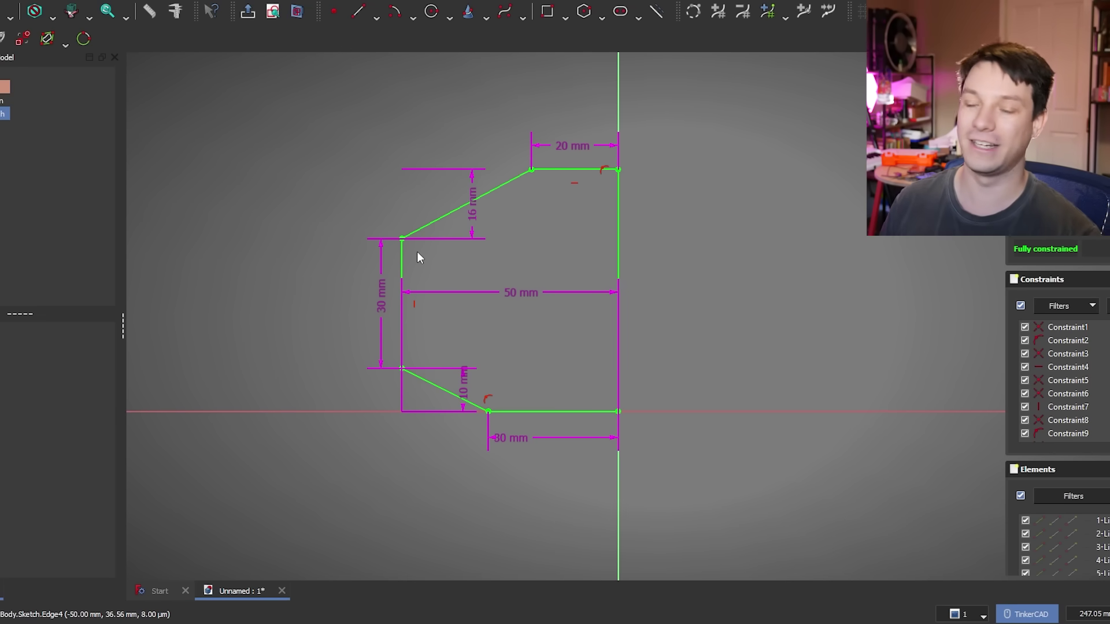
# Move the 16 mm dimension outside the outline, beyond the outer vertical edge
pyautogui.click(532, 169)
pyautogui.moveTo(526, 234); pyautogui.dragTo(529, 214, button='middle')
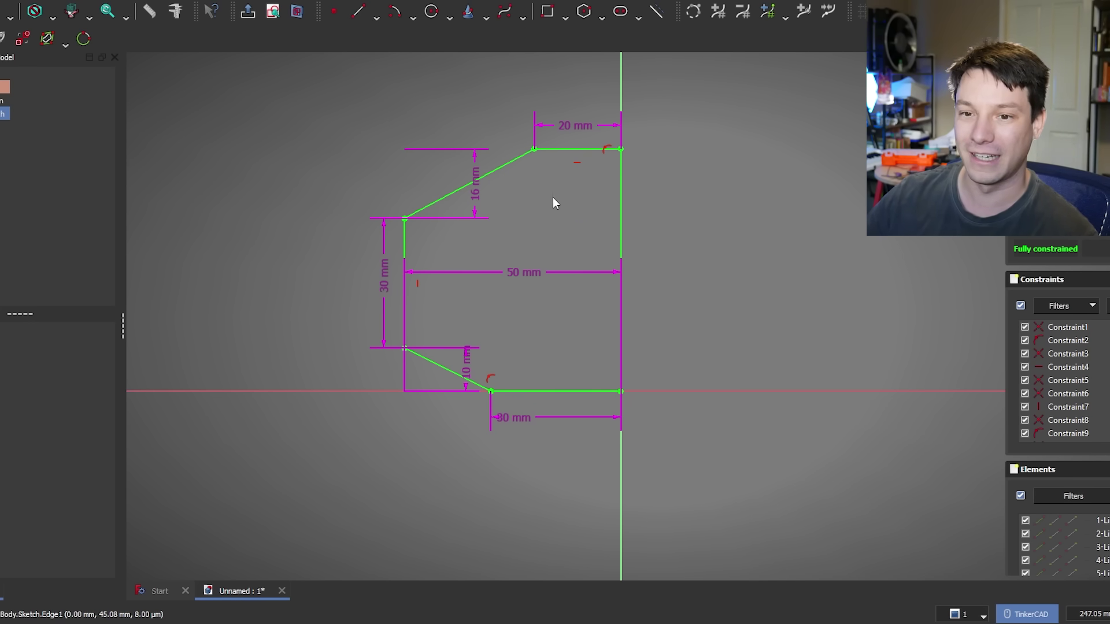
pyautogui.scroll(3, 567, 203)
pyautogui.scroll(-3, 438, 184)
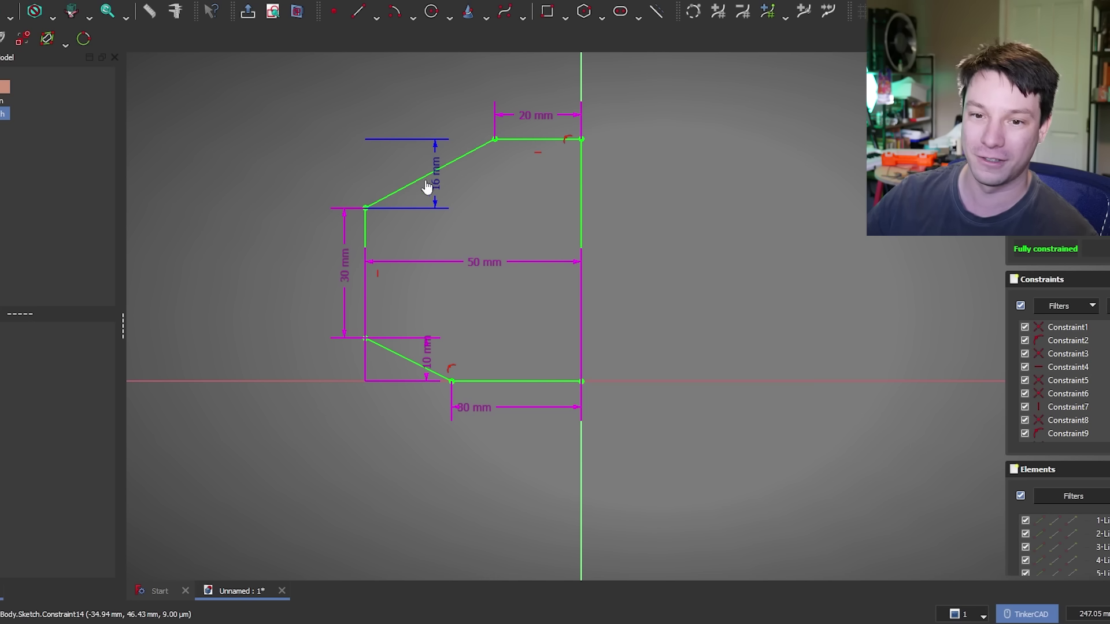
pyautogui.moveTo(427, 186); pyautogui.dragTo(304, 190)
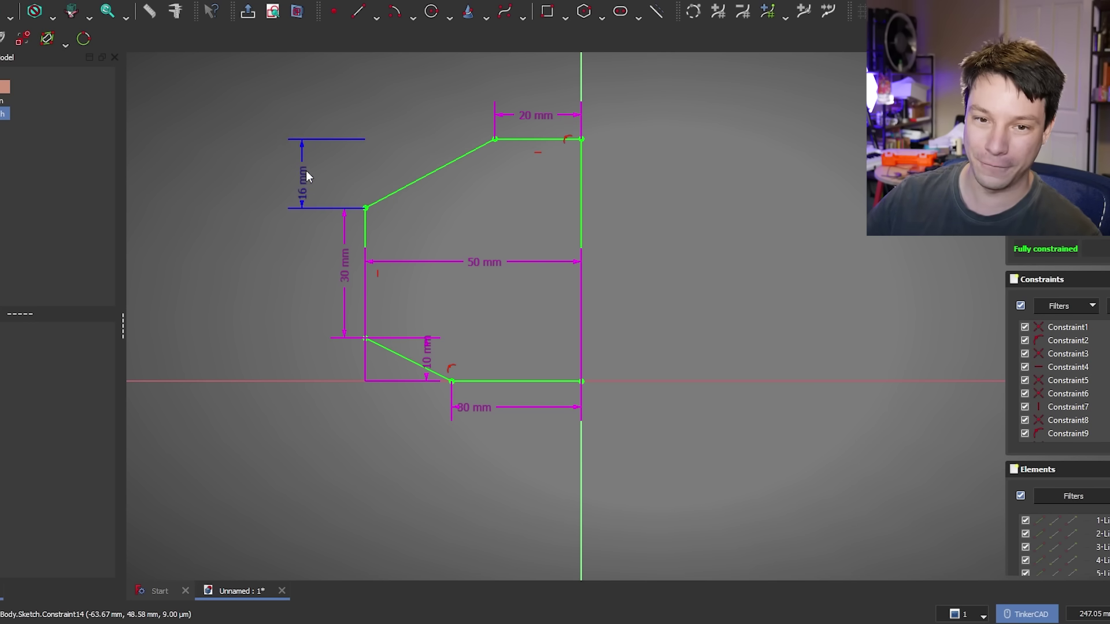
pyautogui.moveTo(307, 171)
pyautogui.mouseDown()
pyautogui.moveTo(349, 185)
pyautogui.moveTo(311, 177)
pyautogui.mouseUp()
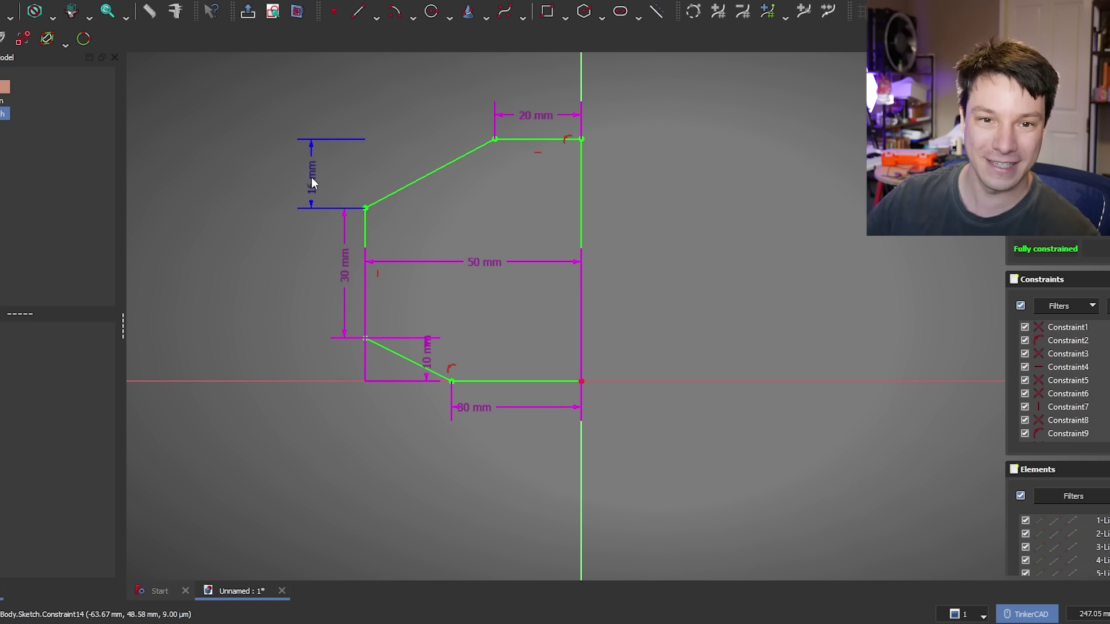
# Close the sketch and pad the outline 20 mm
pyautogui.click(248, 13)
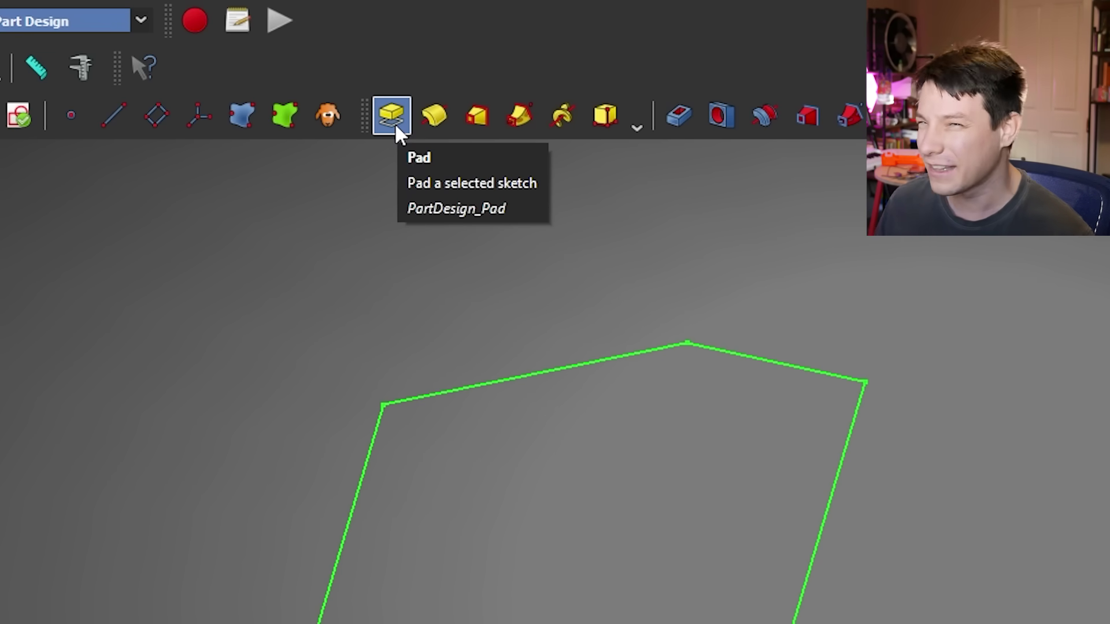
pyautogui.click(396, 127)
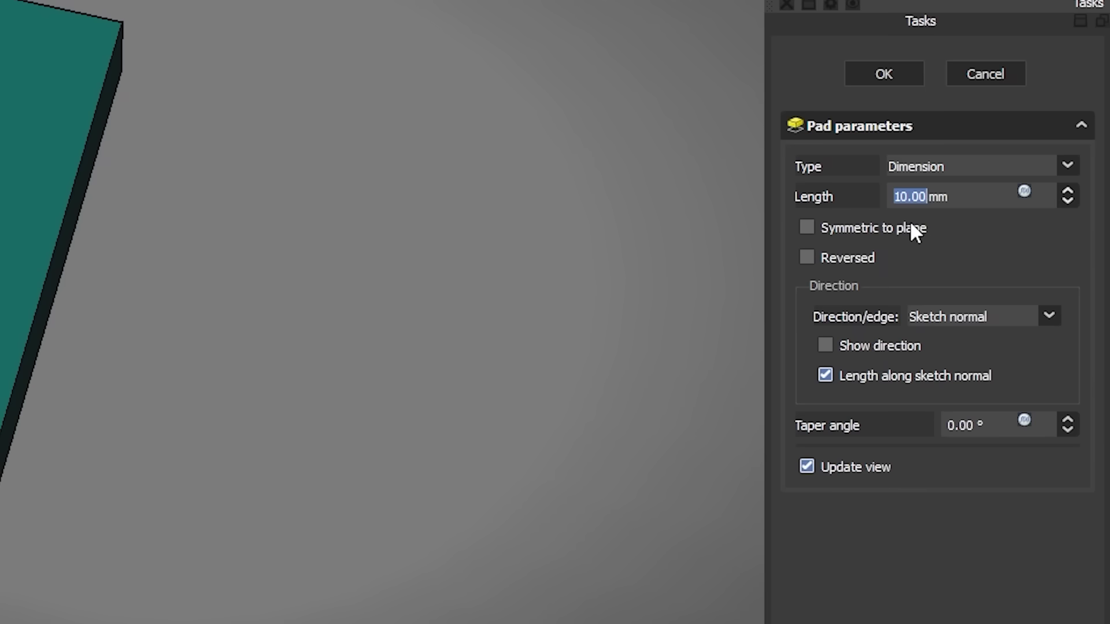
pyautogui.write('20')
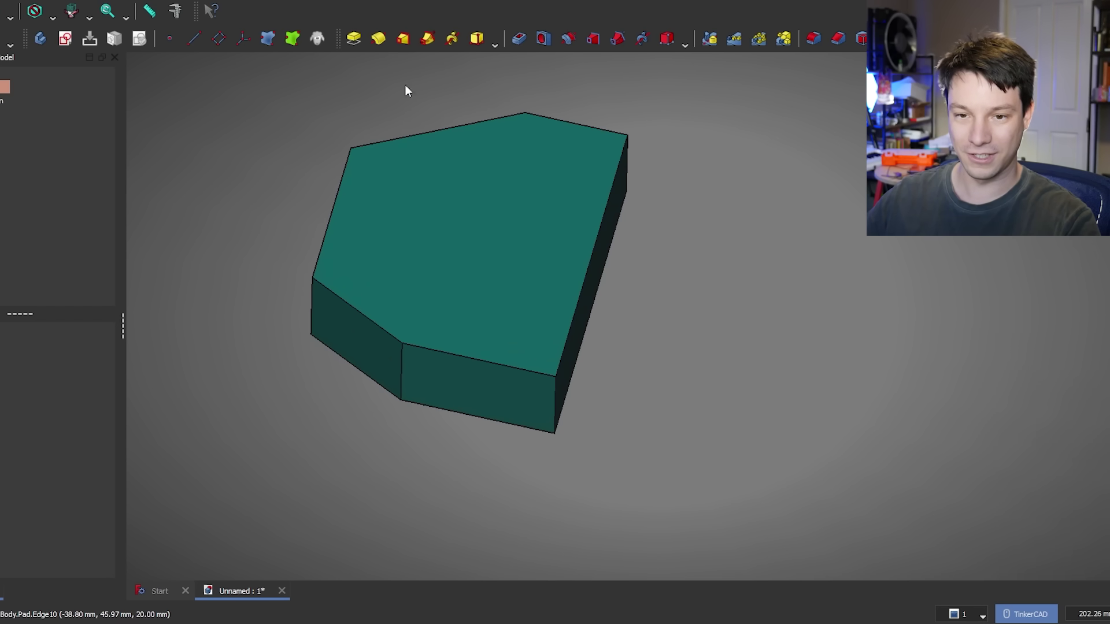
pyautogui.scroll(2, 399, 81)
pyautogui.scroll(-2, 423, 202)
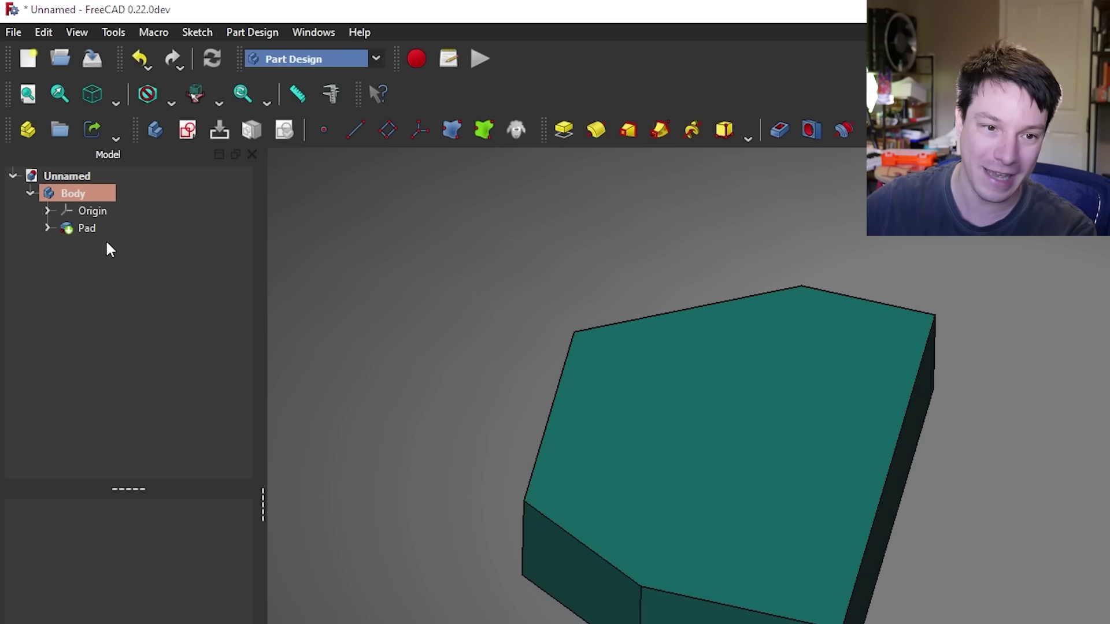
# Reopen the pad's sketch and draw a horizontal line outward from the outline's centre edge to the right of the vertical axis
pyautogui.click(48, 228)
pyautogui.rightClick(98, 244)
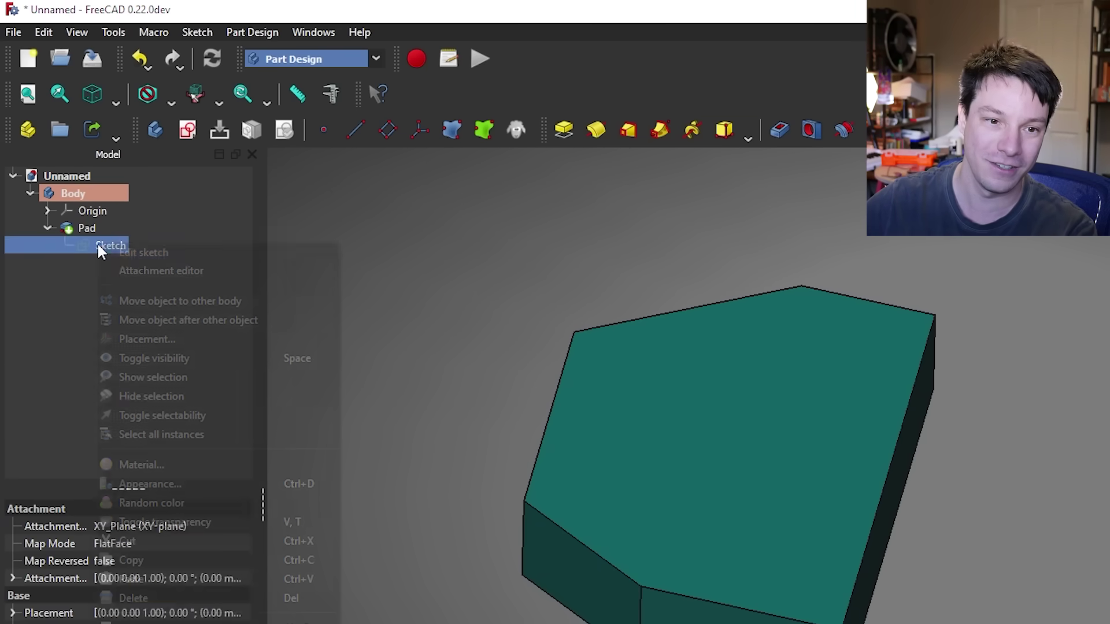
pyautogui.click(144, 250)
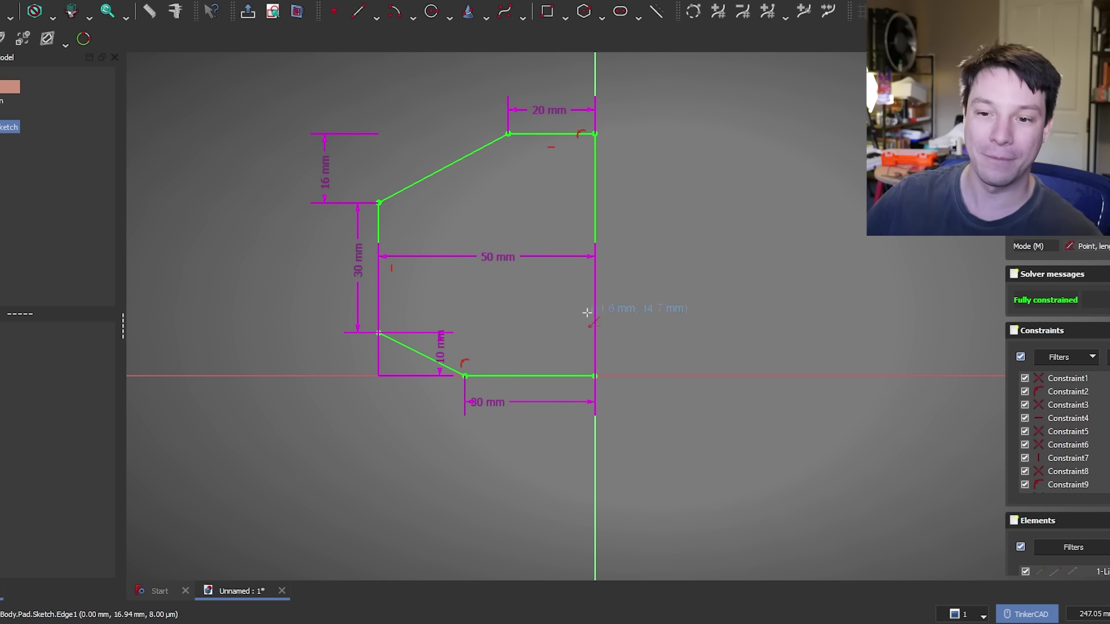
pyautogui.click(596, 254)
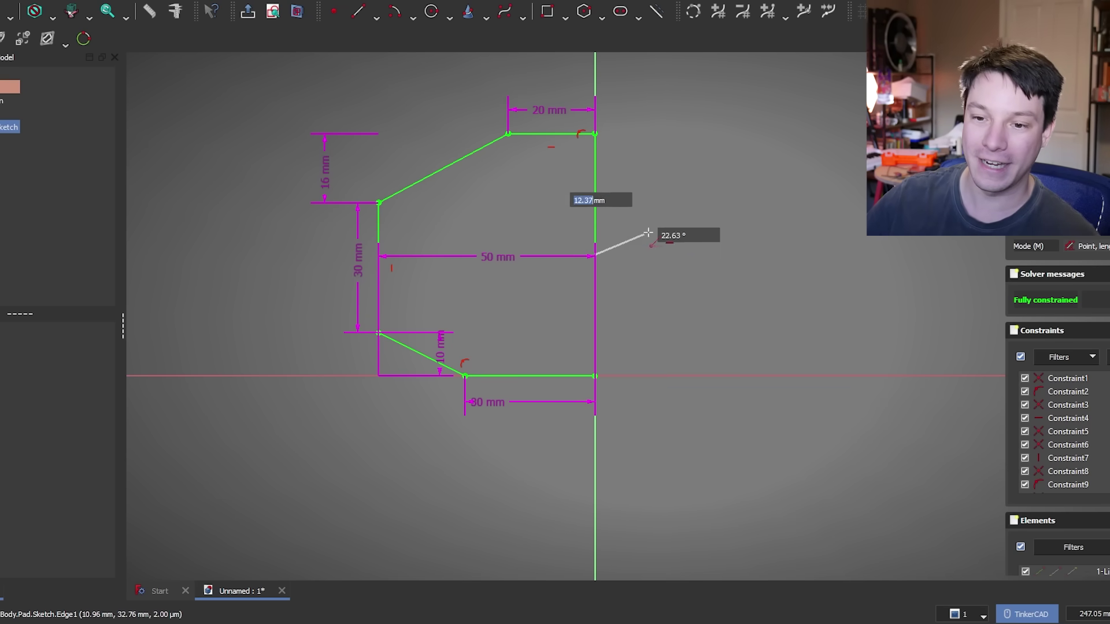
pyautogui.click(738, 255)
pyautogui.rightClick(705, 260)
pyautogui.click(704, 255)
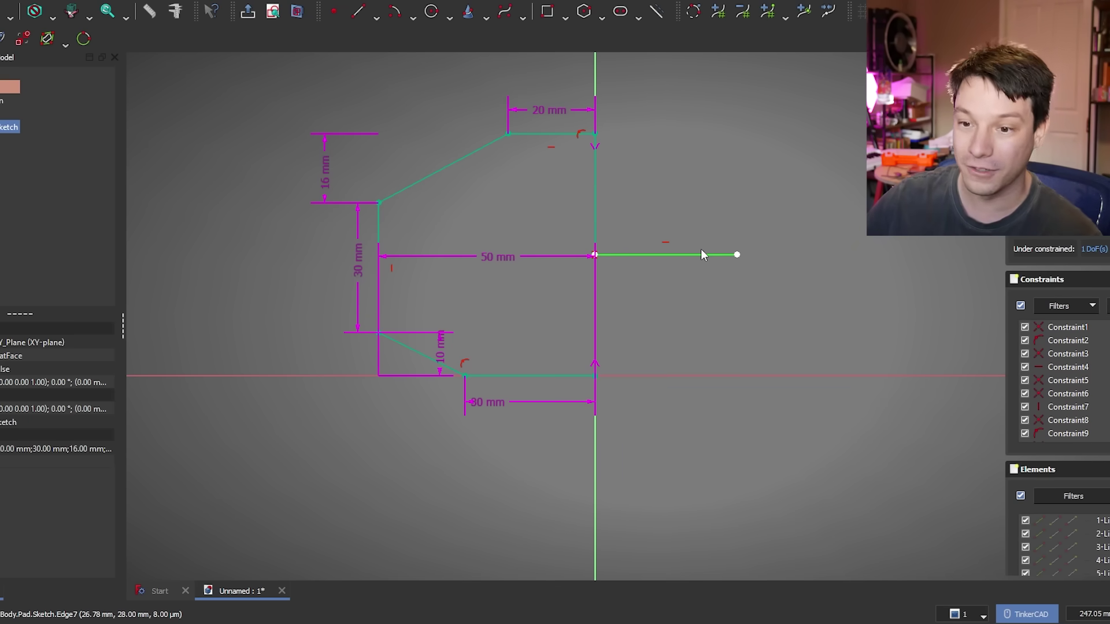
pyautogui.click(727, 190)
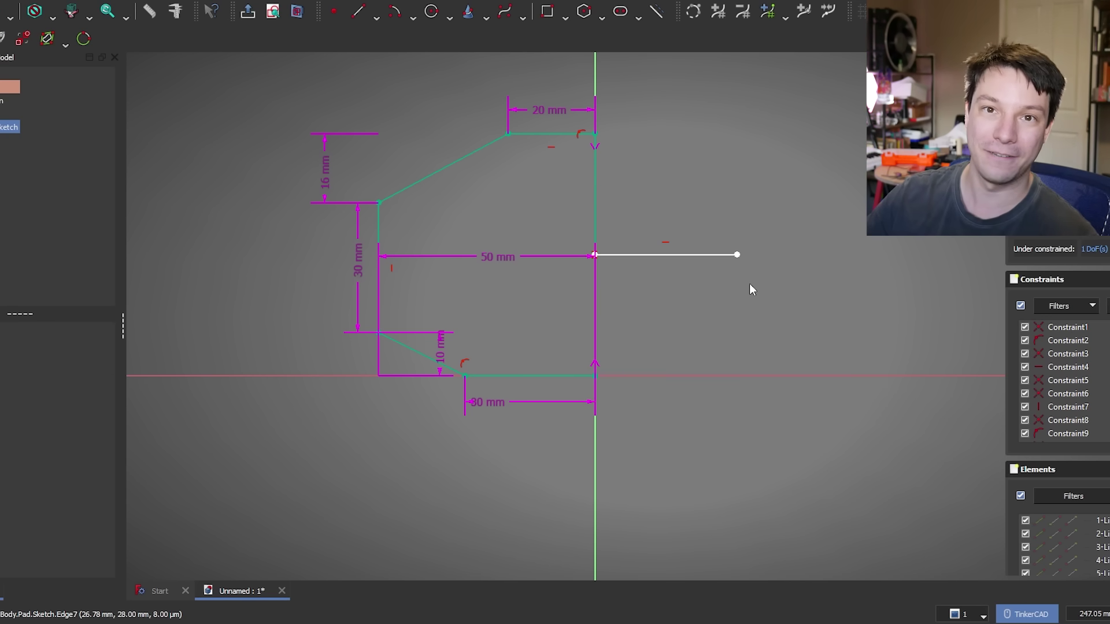
# Close the sketch to update the pad, and reopen the same sketch for editing
pyautogui.click(242, 11)
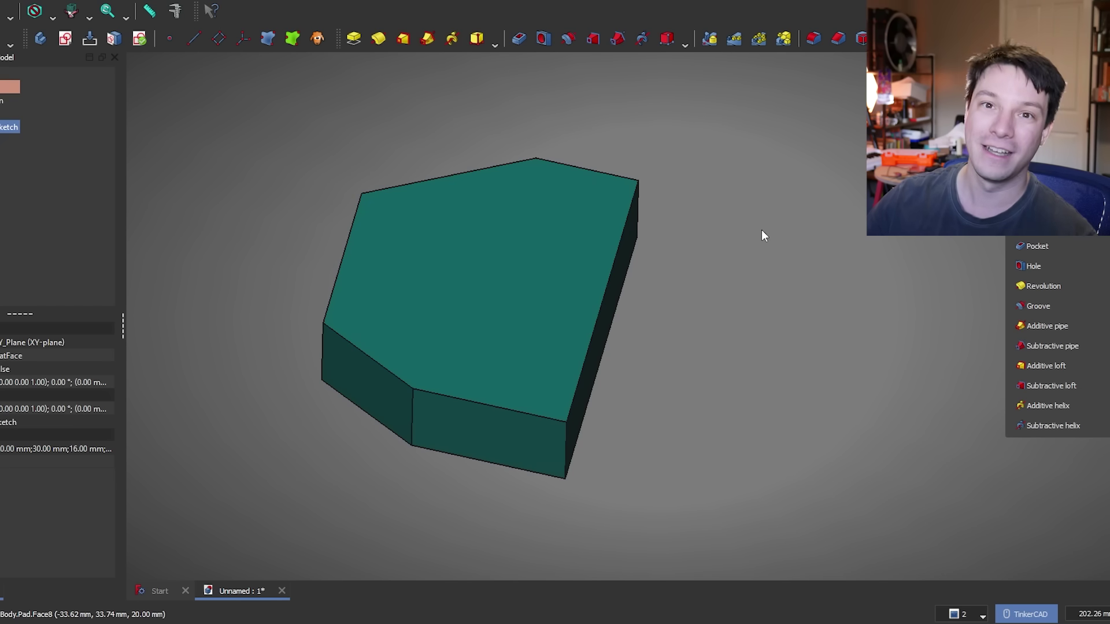
pyautogui.rightClick(12, 127)
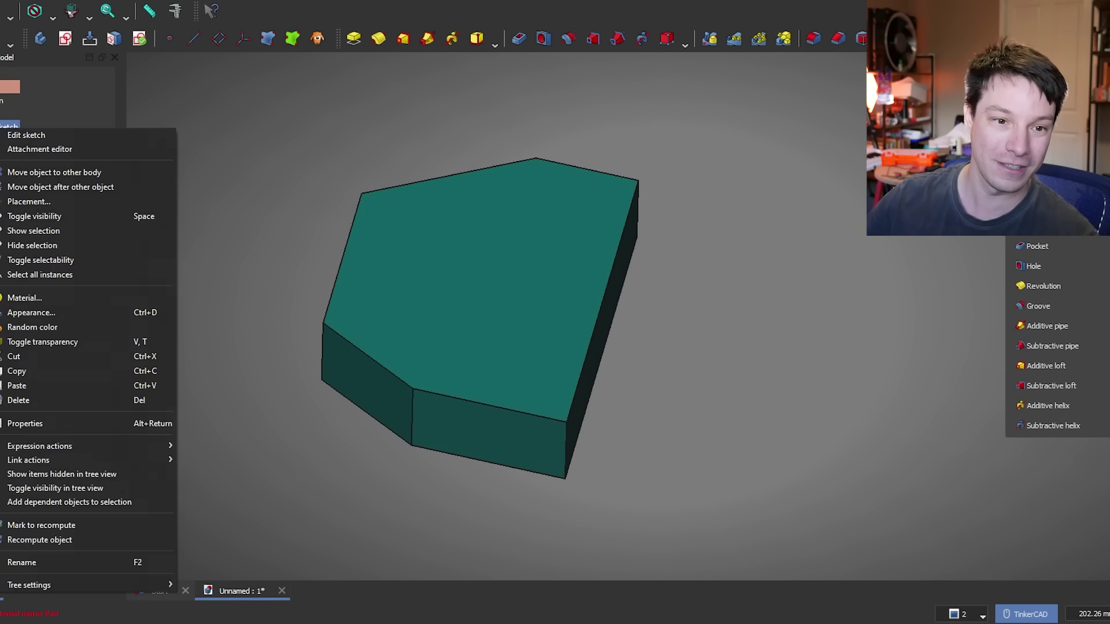
pyautogui.click(23, 133)
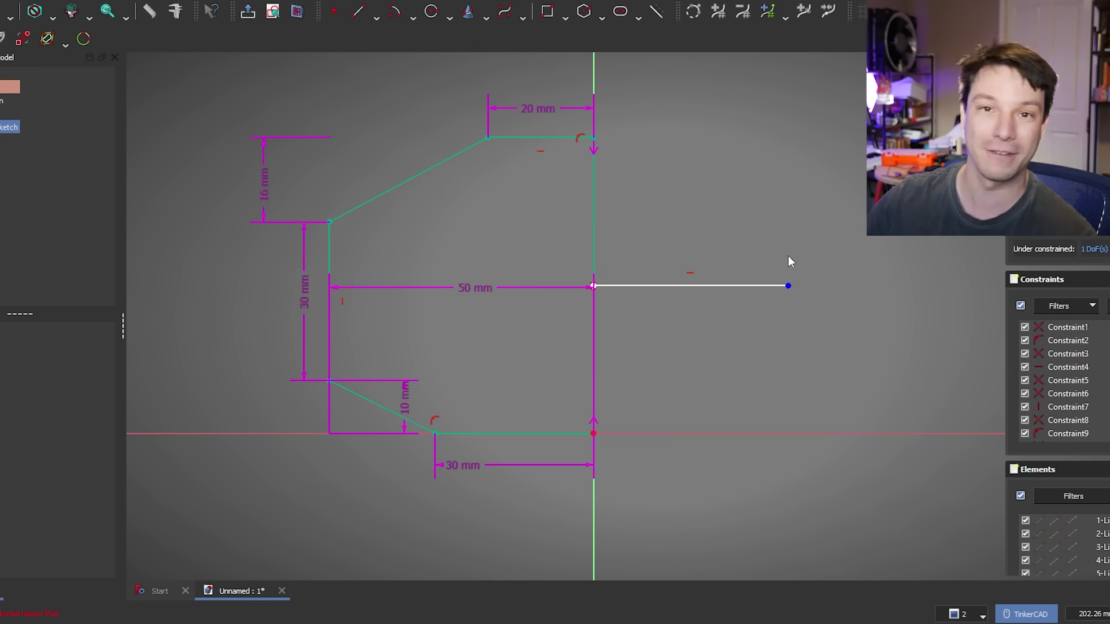
# Convert the horizontal line right of the vertical axis to construction geometry
pyautogui.click(723, 286)
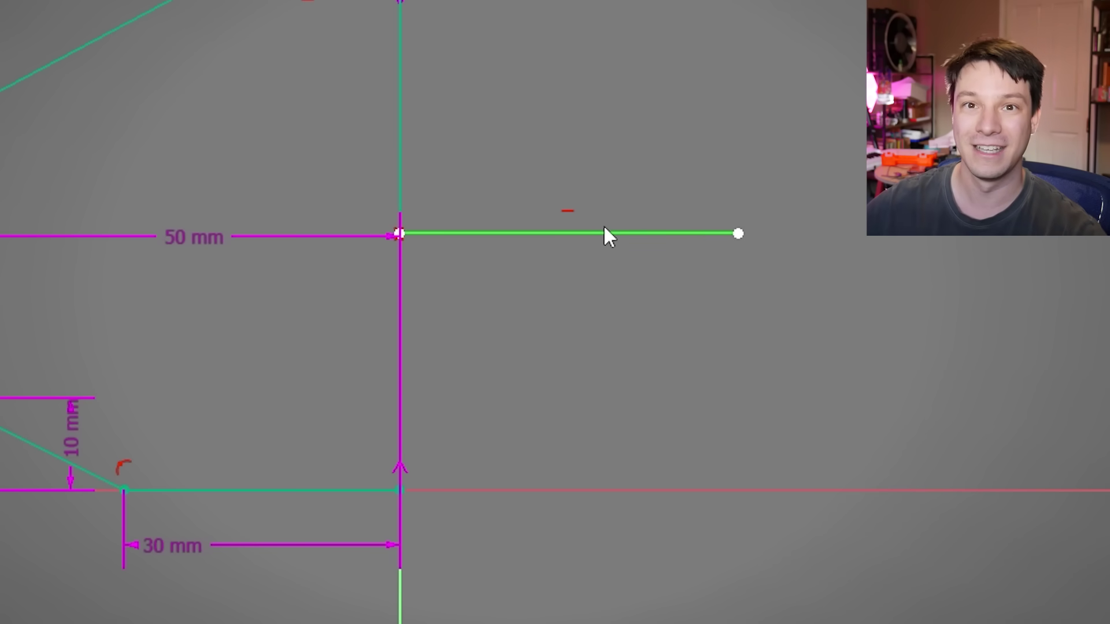
pyautogui.rightClick(618, 235)
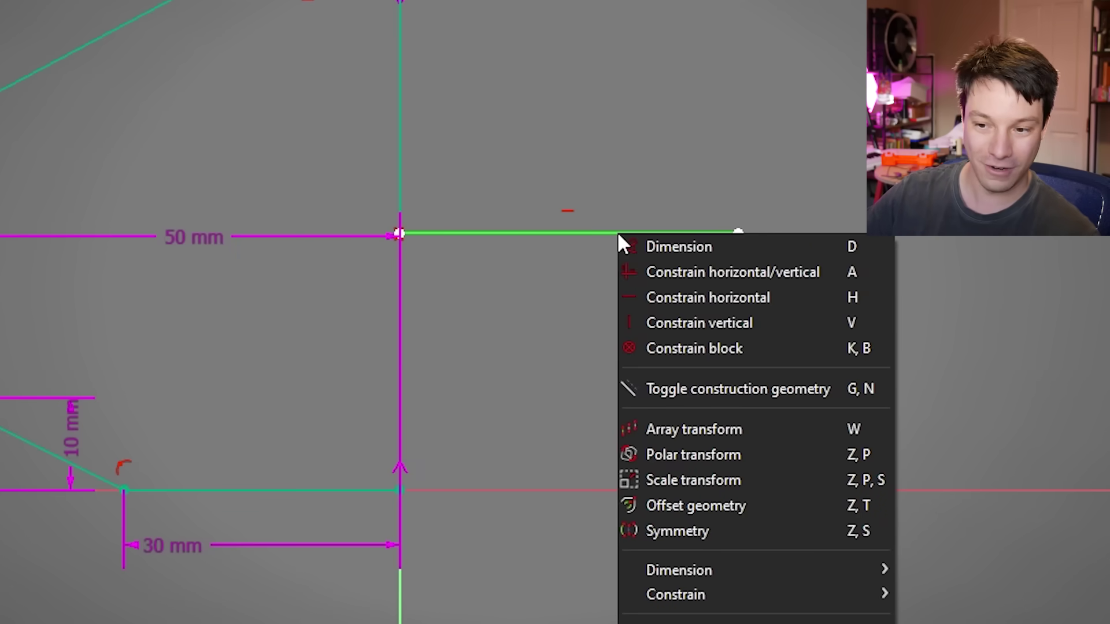
pyautogui.click(702, 390)
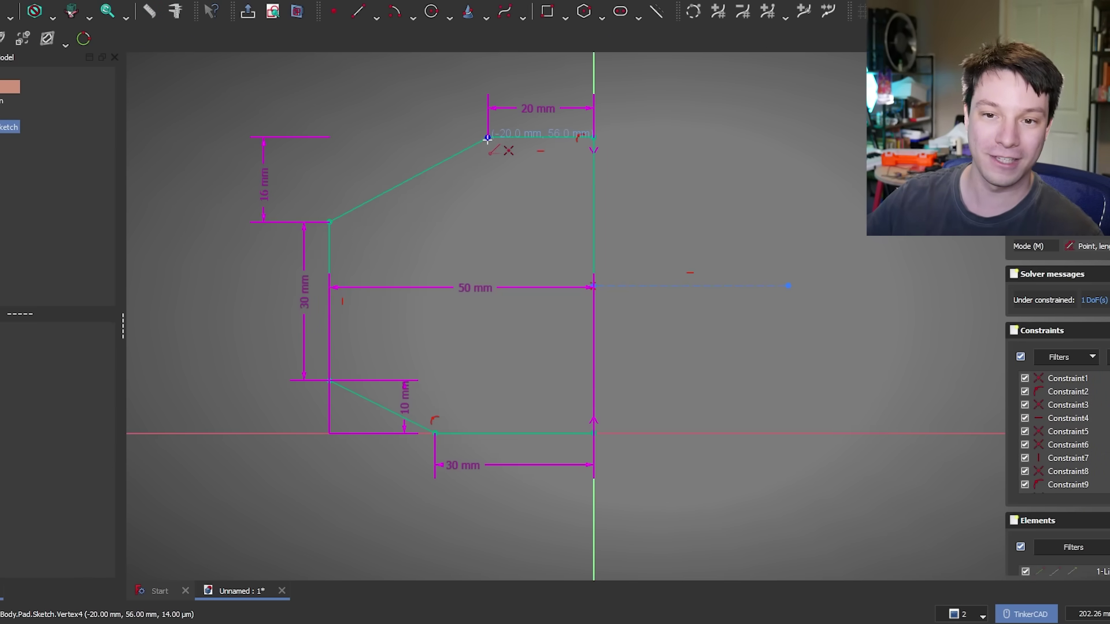
# Draw a line across the outline from the top edge's left endpoint to the bottom edge's left endpoint
pyautogui.click(488, 139)
pyautogui.click(435, 431)
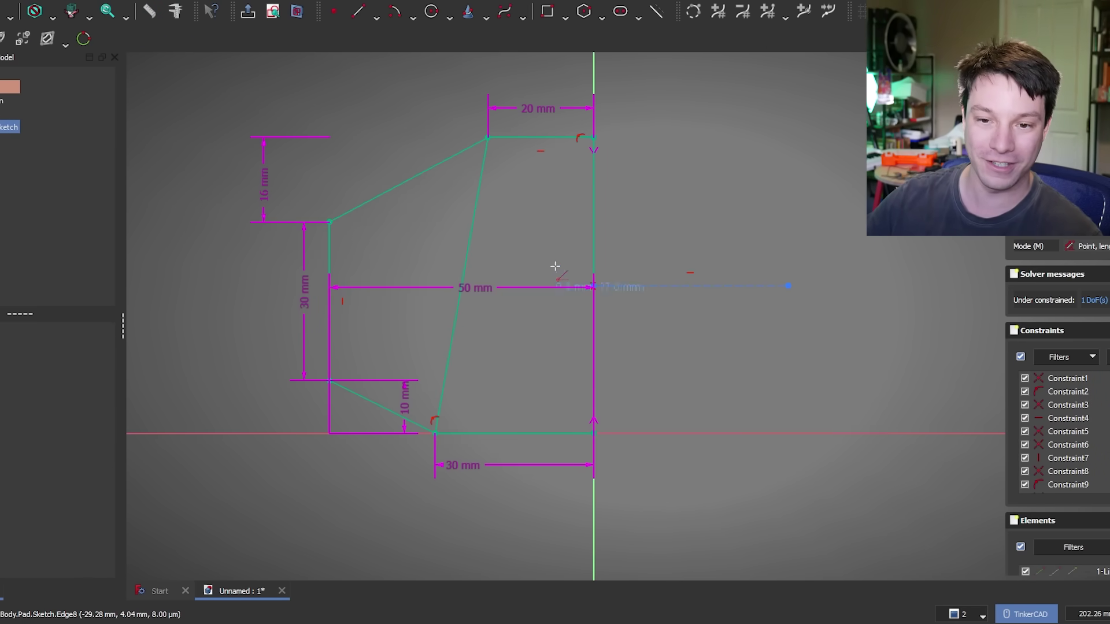
pyautogui.rightClick(565, 225)
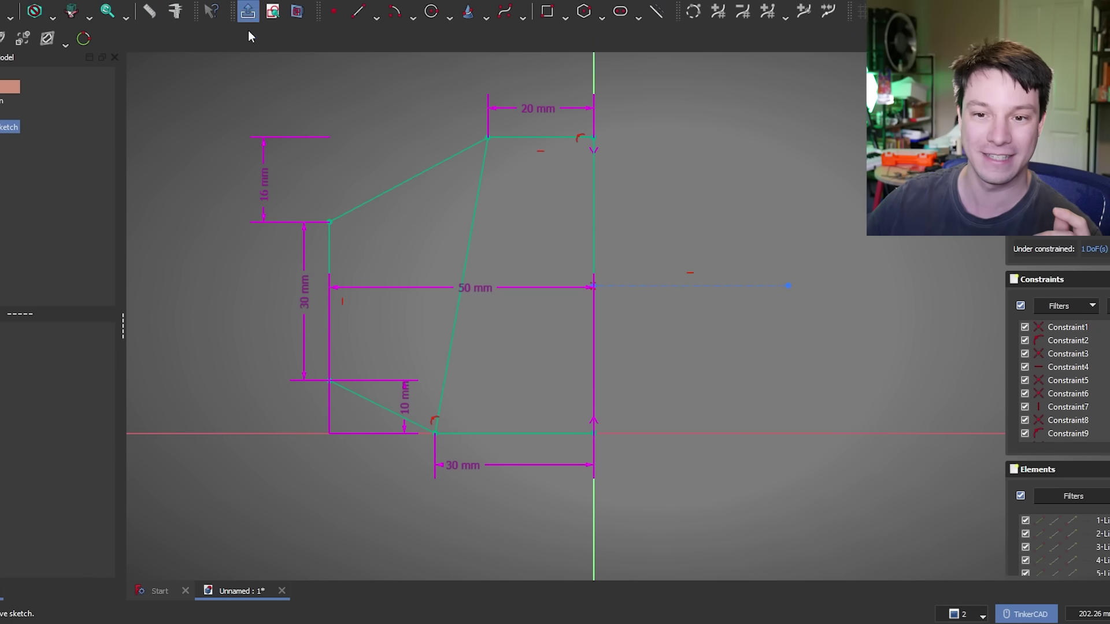
# Toggle construction geometry on the slanted line crossing the outline and delete that line
pyautogui.click(471, 239)
pyautogui.press('g')
pyautogui.press('n')
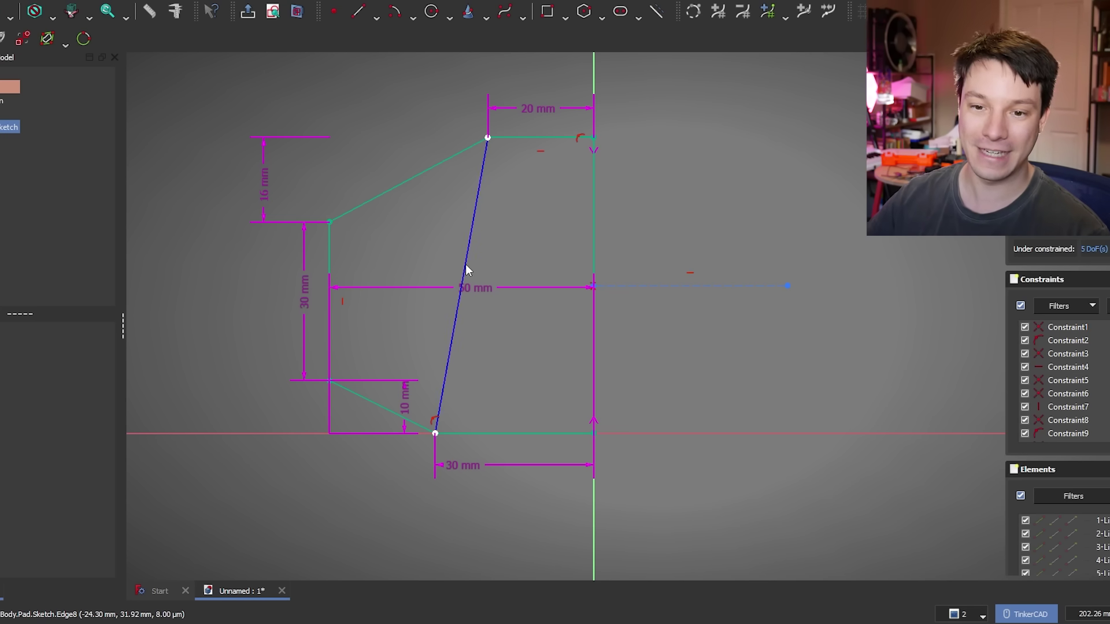
pyautogui.press('Delete')
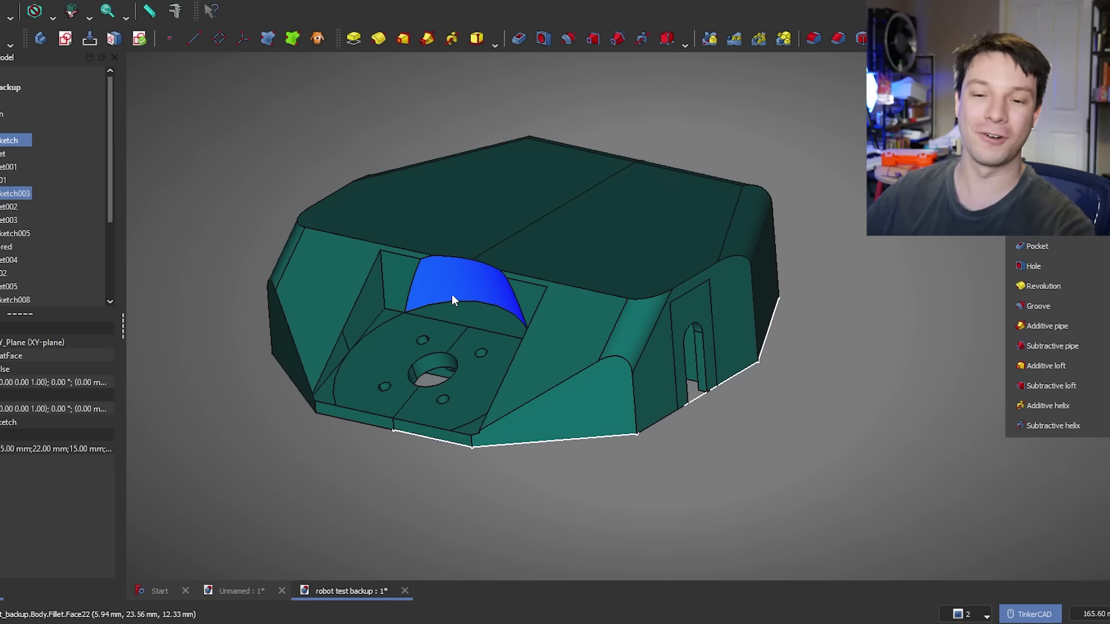
# Inspect the robot test backup model from the open-cavity side and select the rounded fillet face beside the slotted wall
pyautogui.moveTo(434, 282); pyautogui.dragTo(428, 134, button='right')
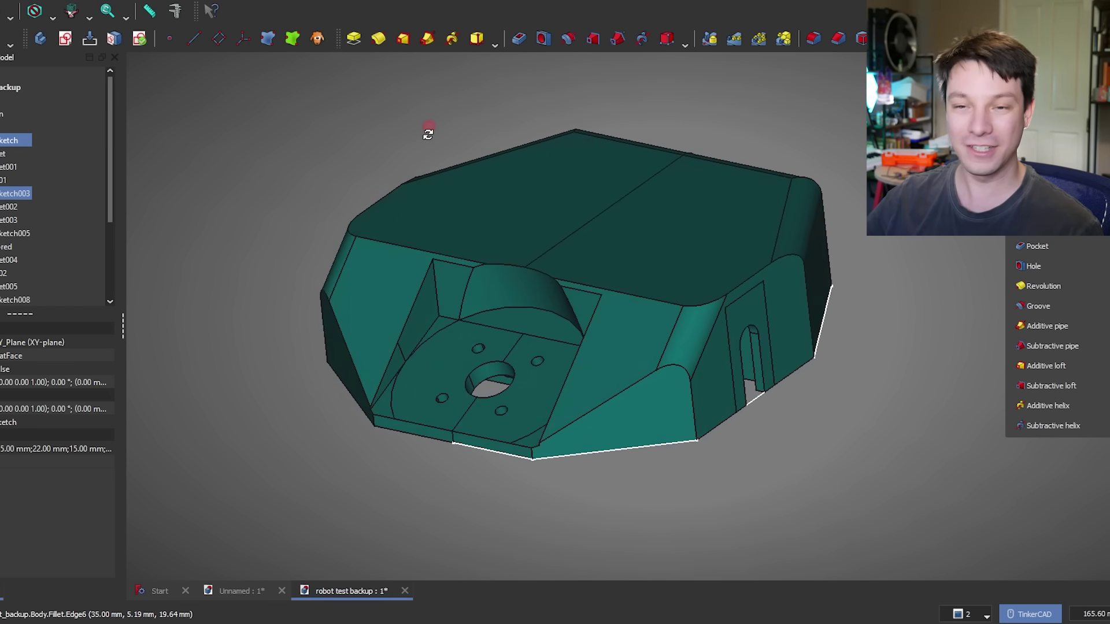
pyautogui.moveTo(428, 134); pyautogui.dragTo(418, 168, button='middle')
pyautogui.scroll(3, 669, 351)
pyautogui.click(640, 339)
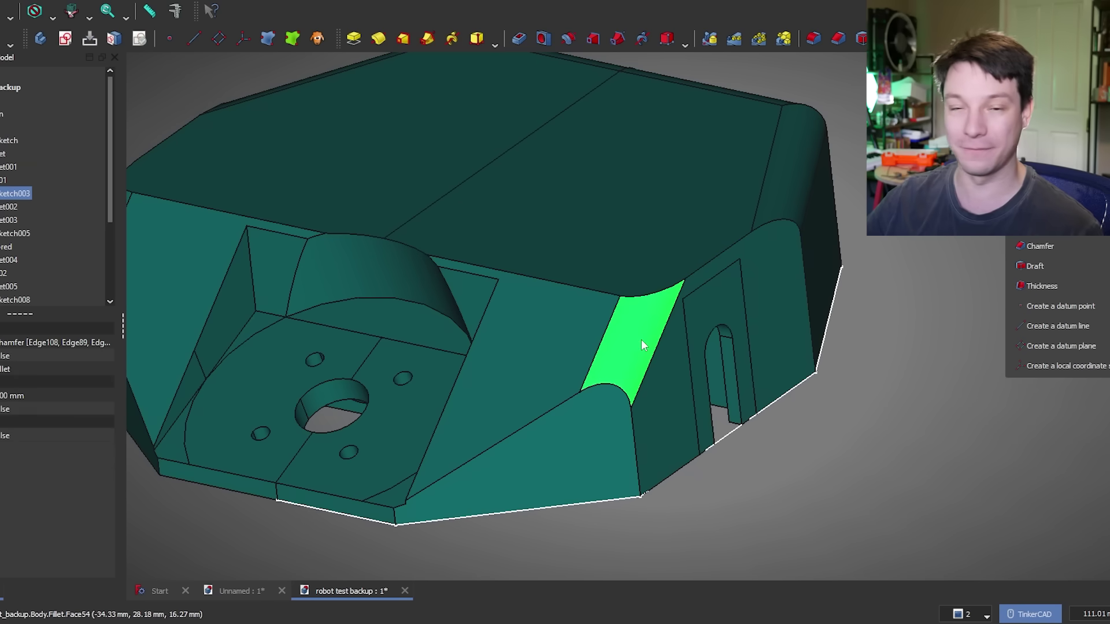
# Examine the robot body from several sides, including the motor mount plate, the slotted wall and the filleted rear edges
pyautogui.scroll(-5, 636, 347)
pyautogui.scroll(4, 544, 358)
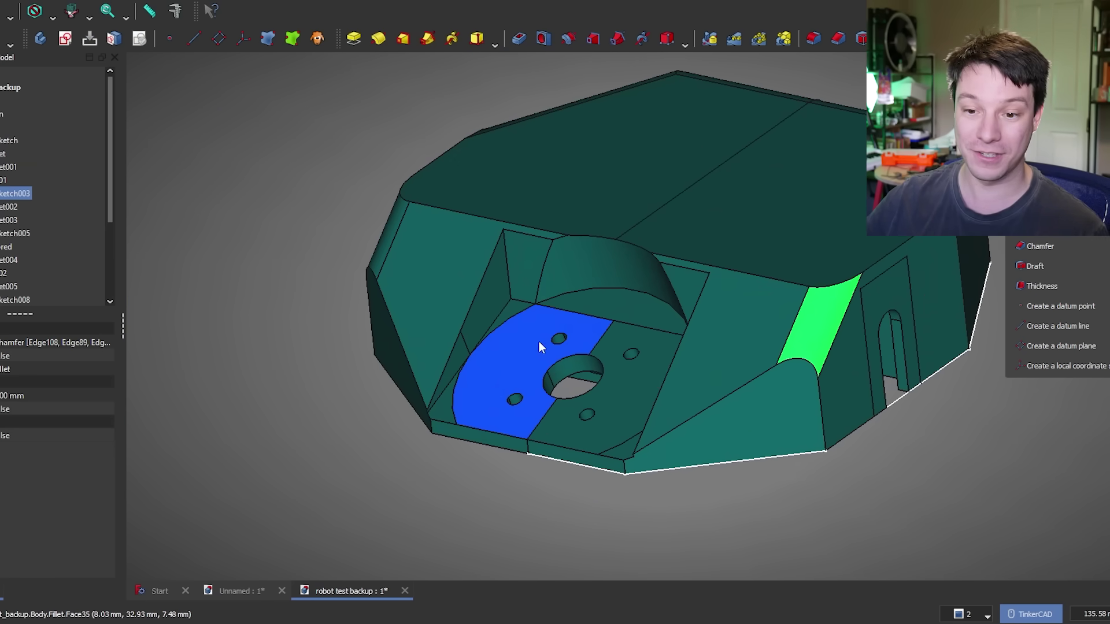
pyautogui.scroll(-3, 547, 376)
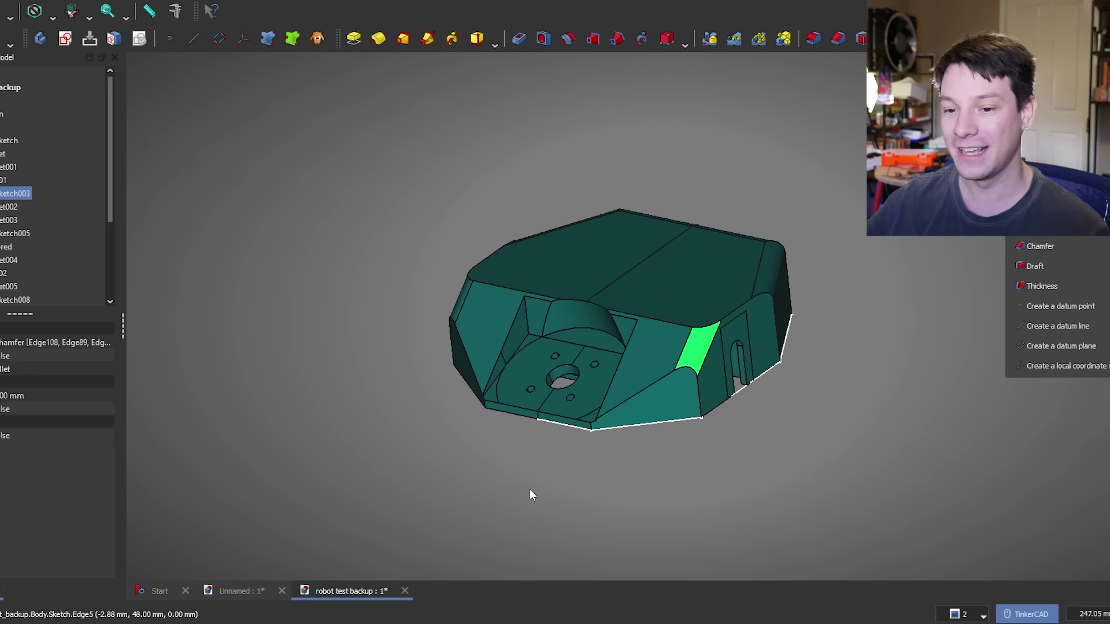
pyautogui.moveTo(528, 488); pyautogui.dragTo(684, 329, button='right')
pyautogui.moveTo(622, 456); pyautogui.dragTo(323, 323, button='right')
pyautogui.scroll(4, 586, 315)
pyautogui.scroll(-3, 463, 399)
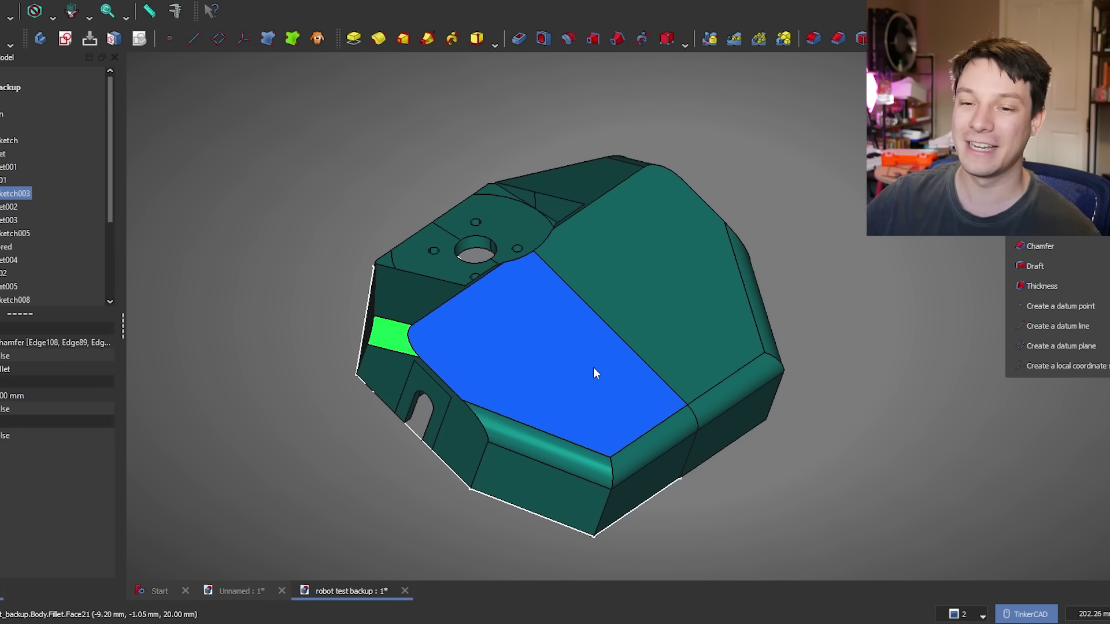
pyautogui.moveTo(594, 370); pyautogui.dragTo(614, 456, button='right')
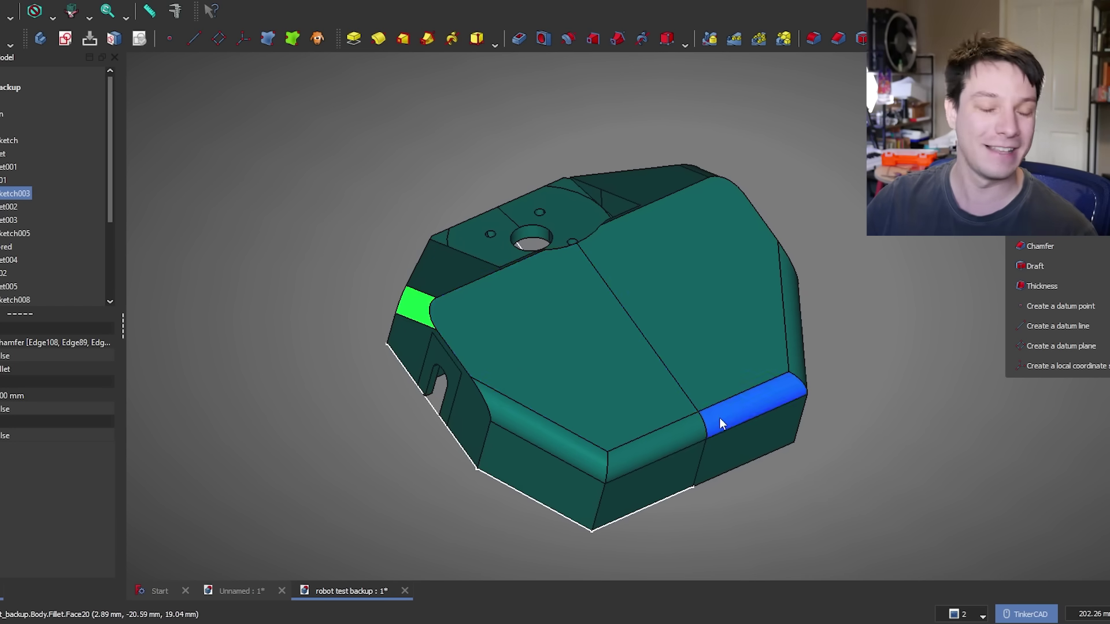
pyautogui.moveTo(807, 314); pyautogui.dragTo(680, 354, button='right')
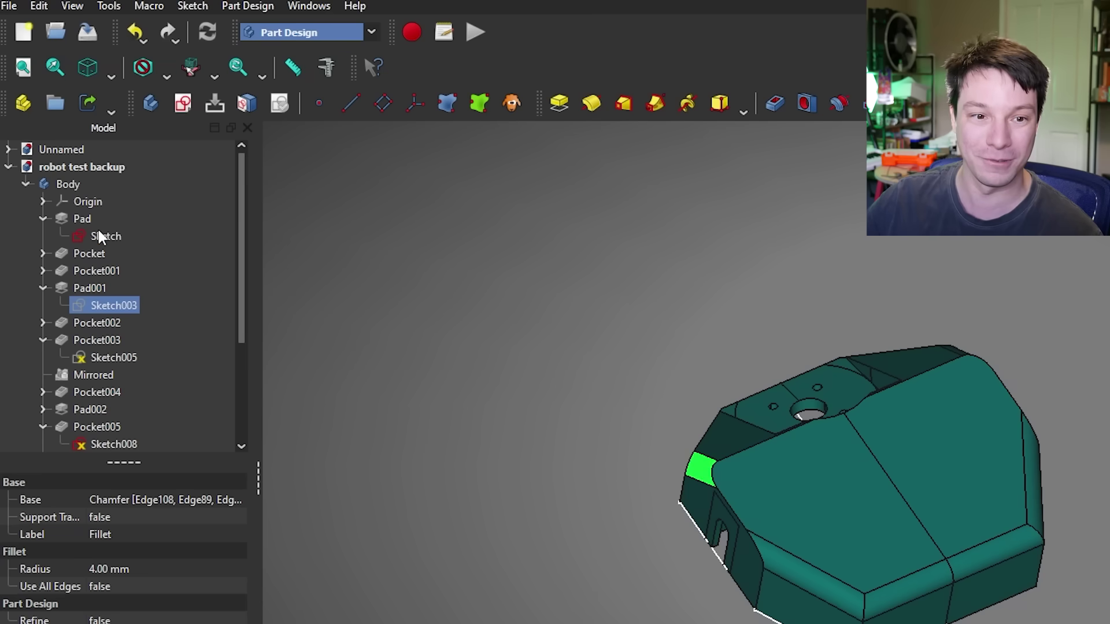
# Edit the first Pad's sketch, set the vertical dimension below the horizontal axis to 30 mm, and close the sketch
pyautogui.rightClick(5, 143)
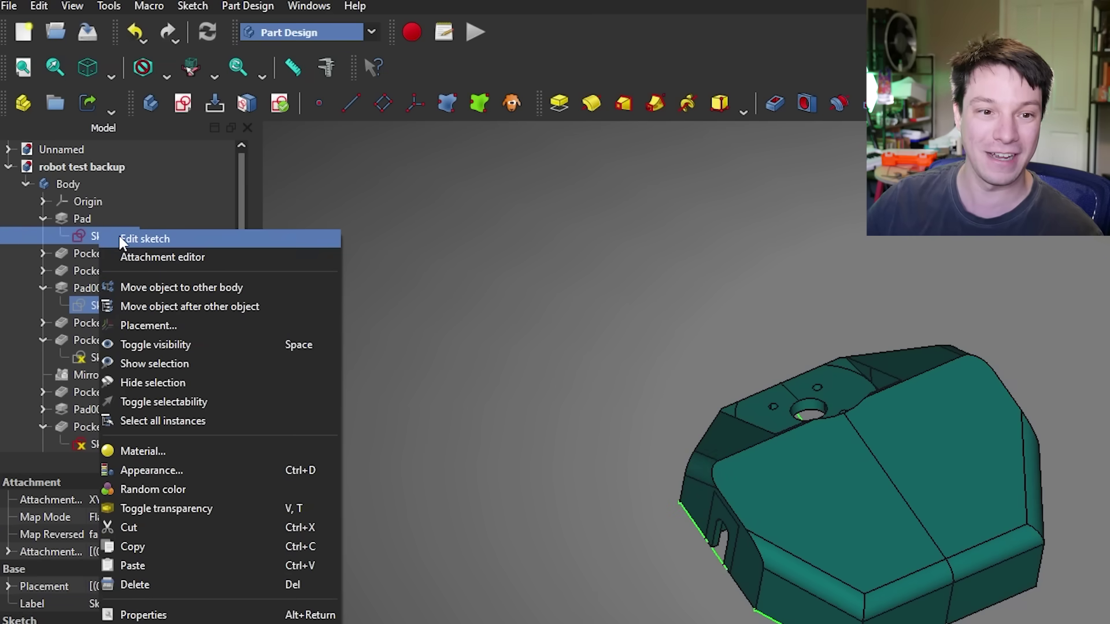
pyautogui.click(123, 242)
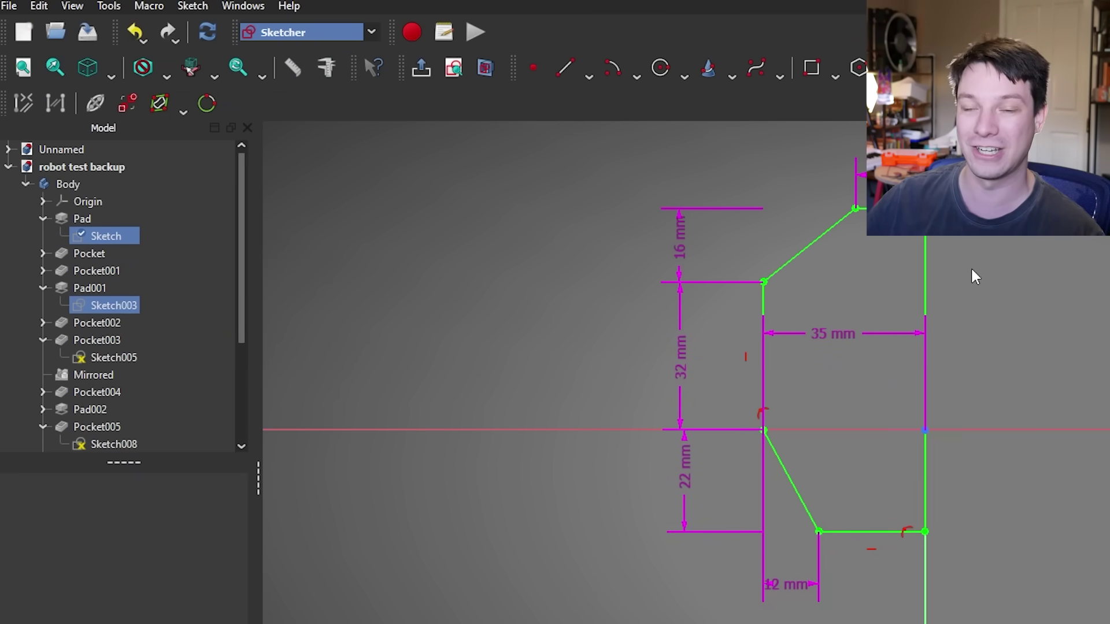
pyautogui.scroll(2, 723, 466)
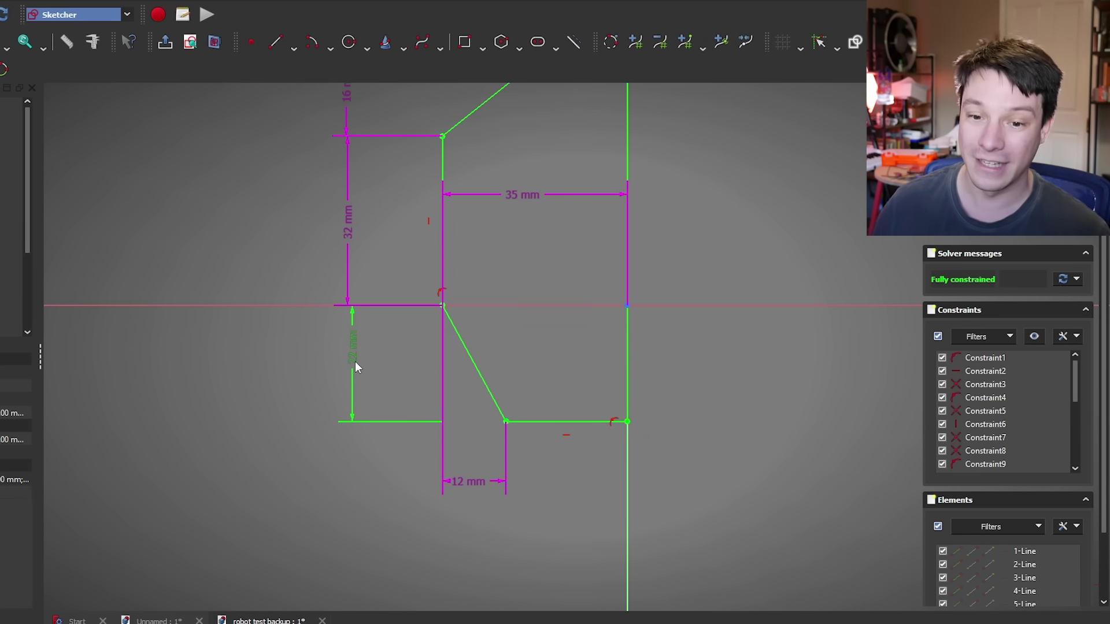
pyautogui.doubleClick(355, 362)
pyautogui.write('3')
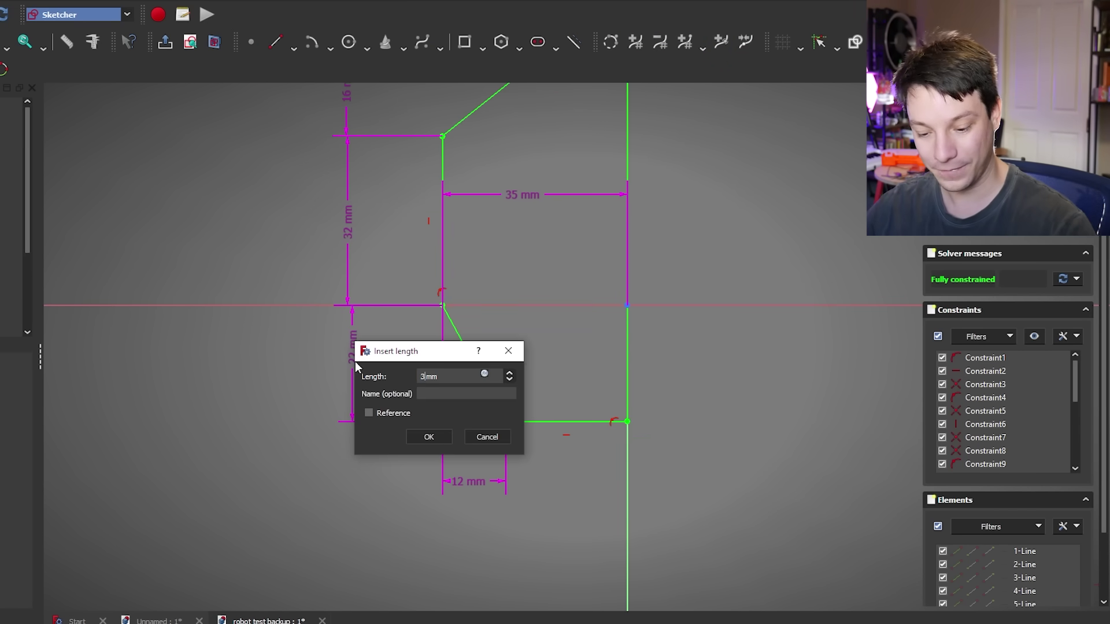
pyautogui.write('0')
pyautogui.press('Return')
pyautogui.press('v')
pyautogui.press('f')
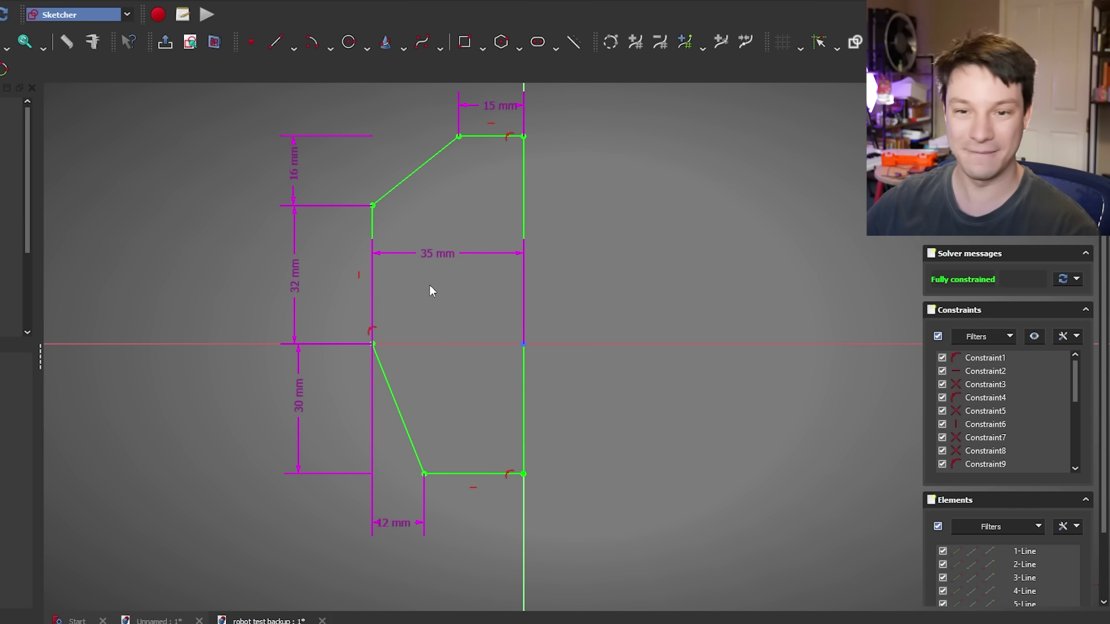
pyautogui.click(166, 43)
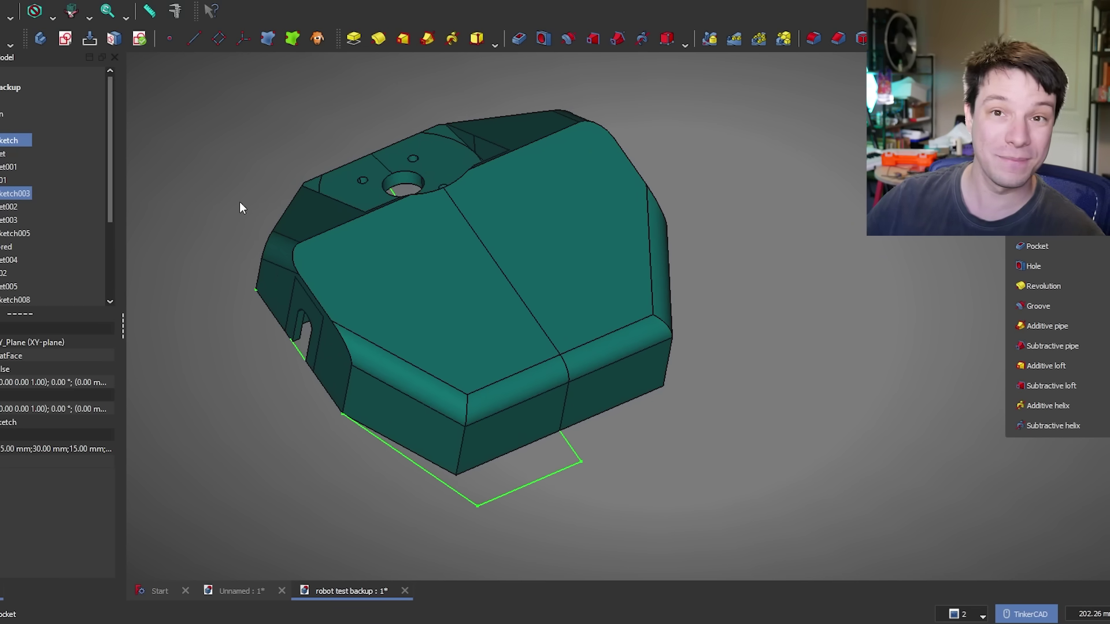
pyautogui.moveTo(653, 374); pyautogui.dragTo(570, 324, button='right')
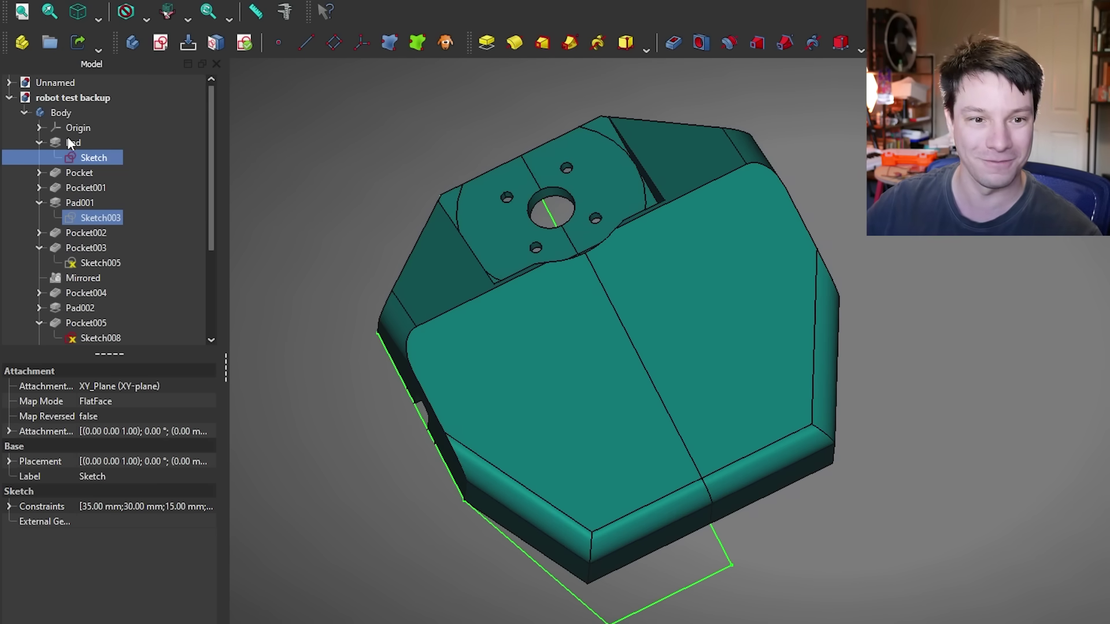
# Show the body at the Pocket, Pocket002 and Pocket003 stages in turn and examine the half body's cuts
pyautogui.rightClick(85, 171)
pyautogui.press('space')
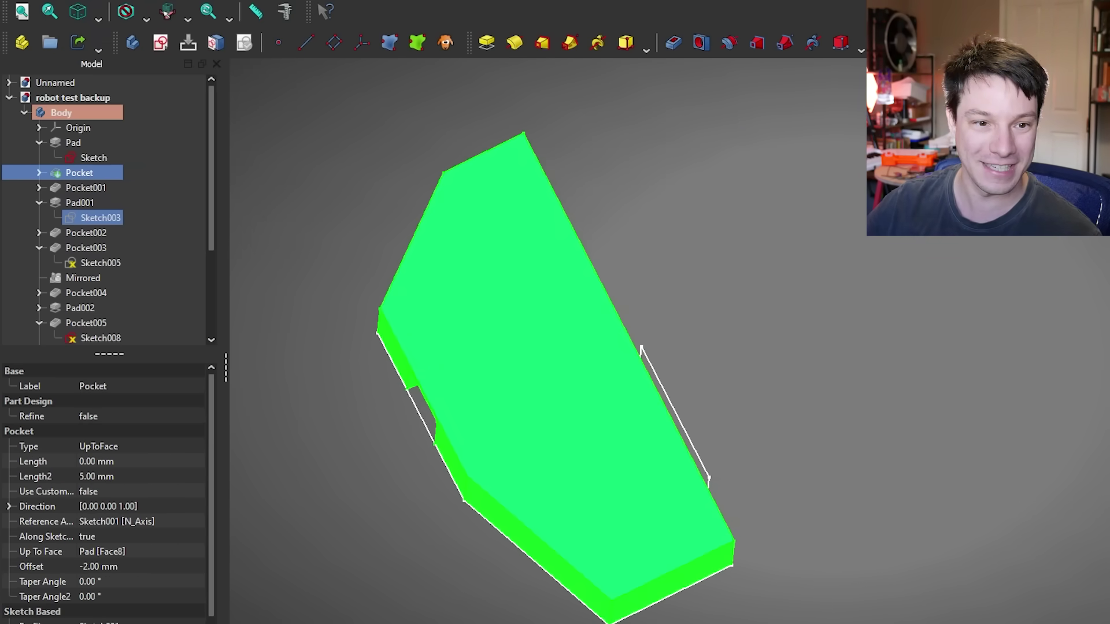
pyautogui.moveTo(347, 483)
pyautogui.mouseDown(button='middle')
pyautogui.moveTo(345, 464)
pyautogui.moveTo(429, 439)
pyautogui.moveTo(636, 463)
pyautogui.mouseUp(button='middle')
pyautogui.rightClick(74, 245)
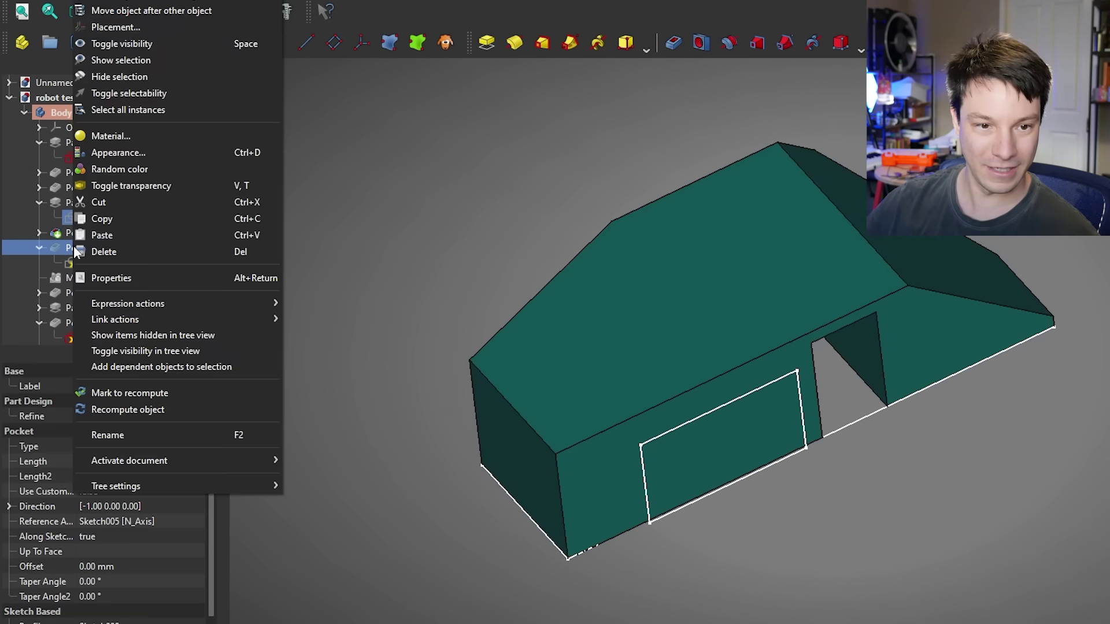
pyautogui.press('space')
pyautogui.press('space')
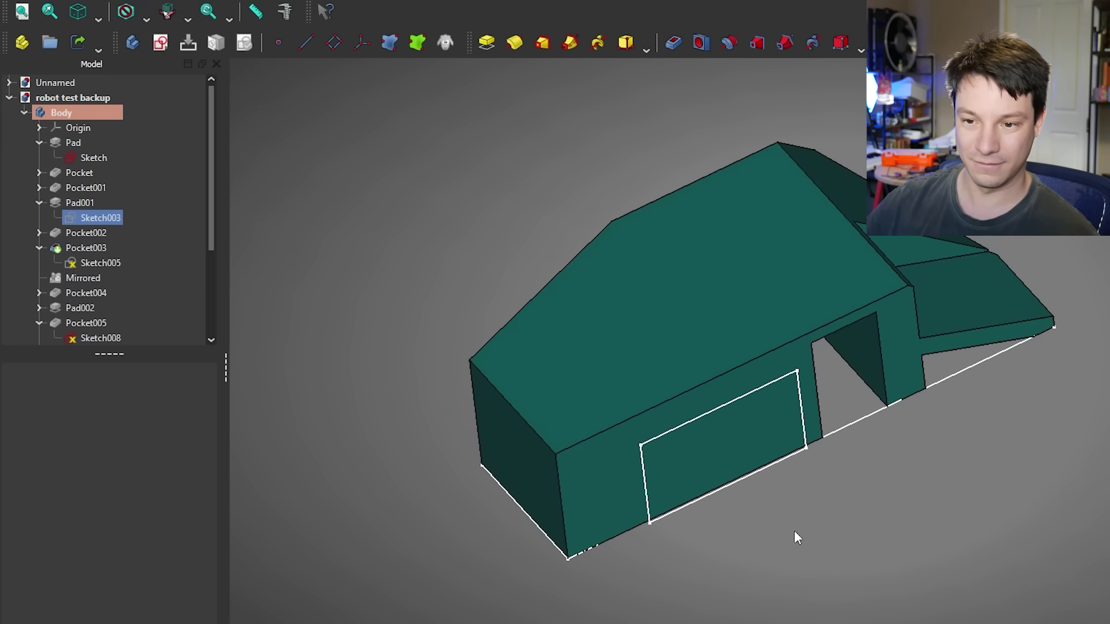
pyautogui.moveTo(793, 533)
pyautogui.mouseDown(button='middle')
pyautogui.moveTo(561, 449)
pyautogui.moveTo(560, 432)
pyautogui.moveTo(380, 374)
pyautogui.mouseUp(button='middle')
# Show the body at Pocket008, examine the mount plate's screw hole, and switch the display to PolarPattern
pyautogui.scroll(-2, 152, 244)
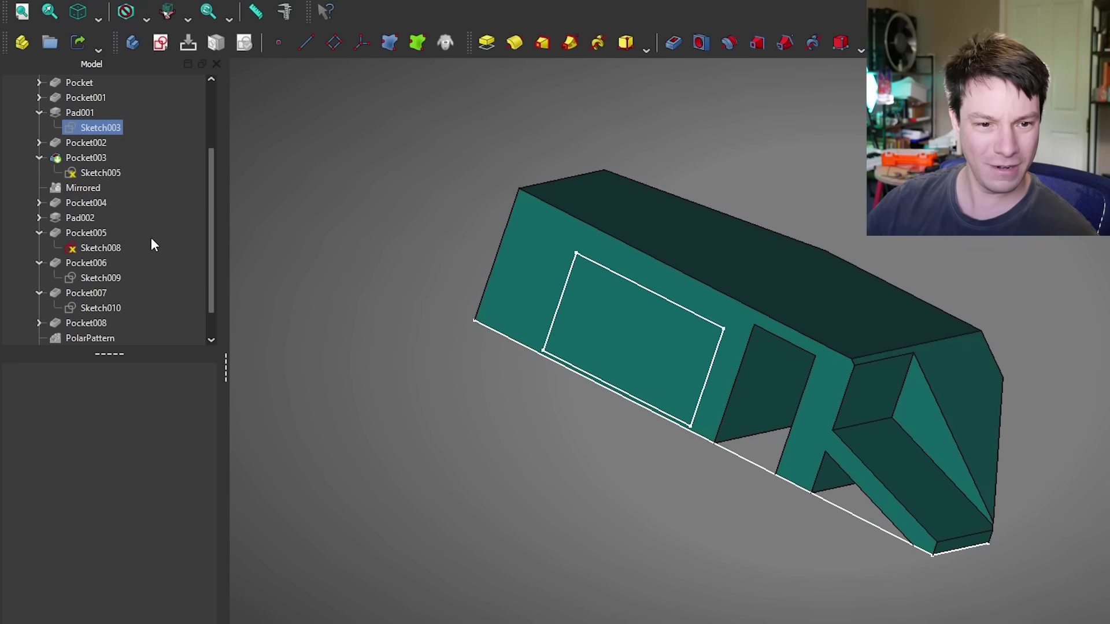
pyautogui.scroll(-1, 116, 292)
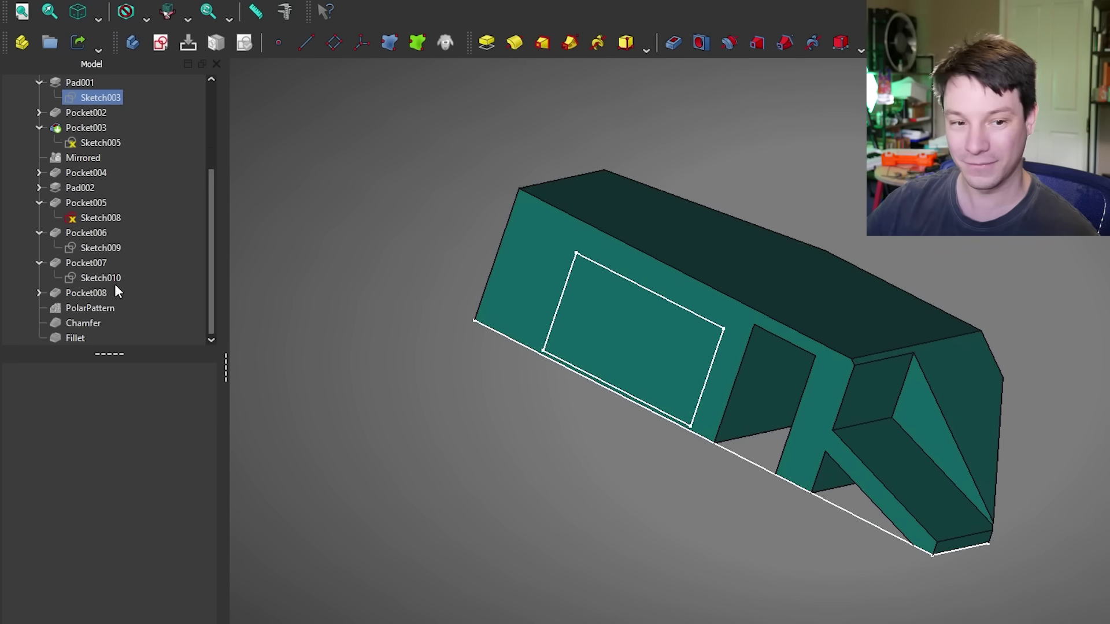
pyautogui.rightClick(96, 297)
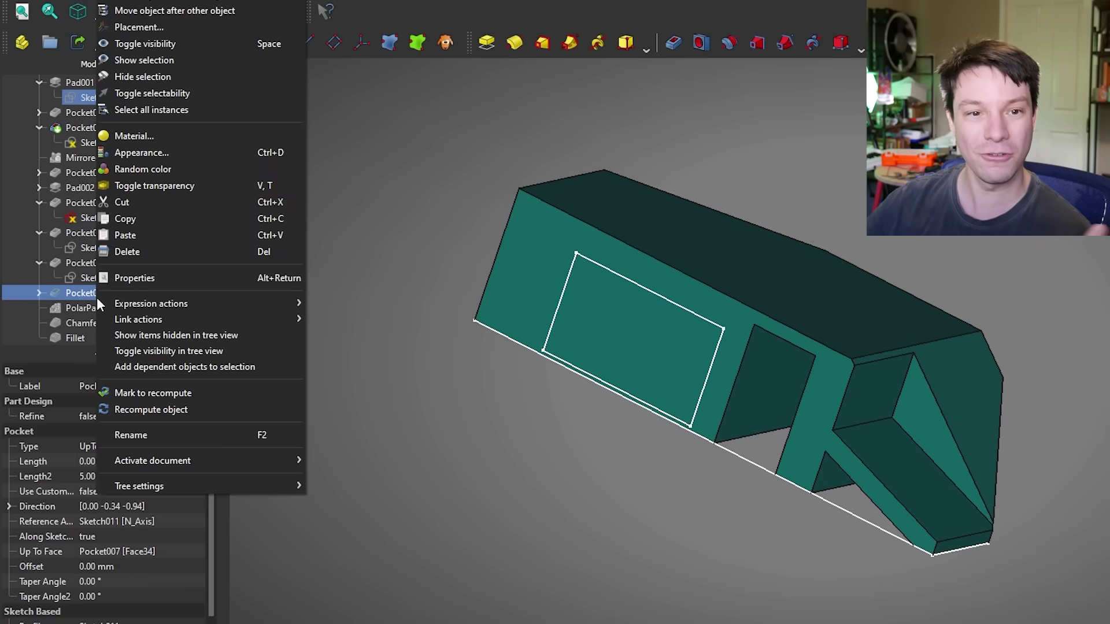
pyautogui.click(208, 5)
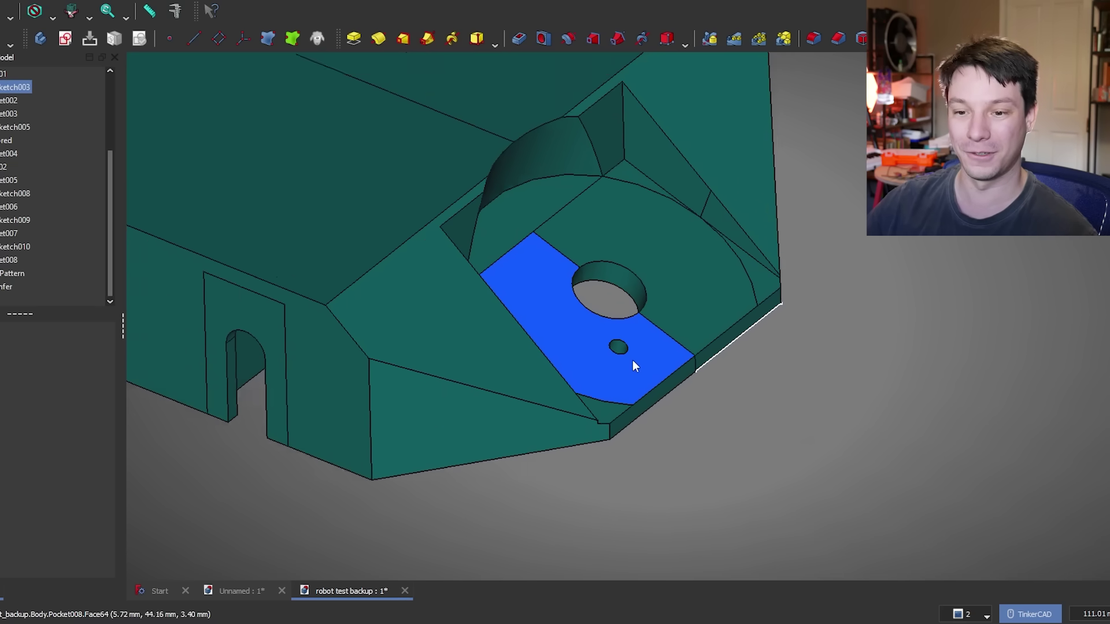
pyautogui.scroll(3, 634, 361)
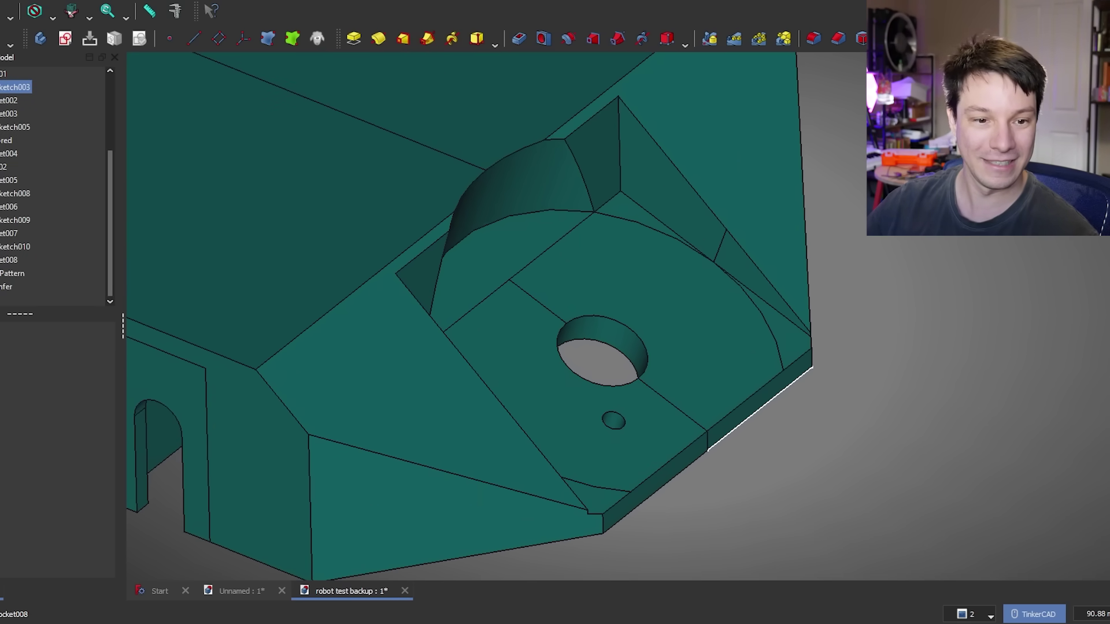
pyautogui.rightClick(14, 273)
pyautogui.click(33, 54)
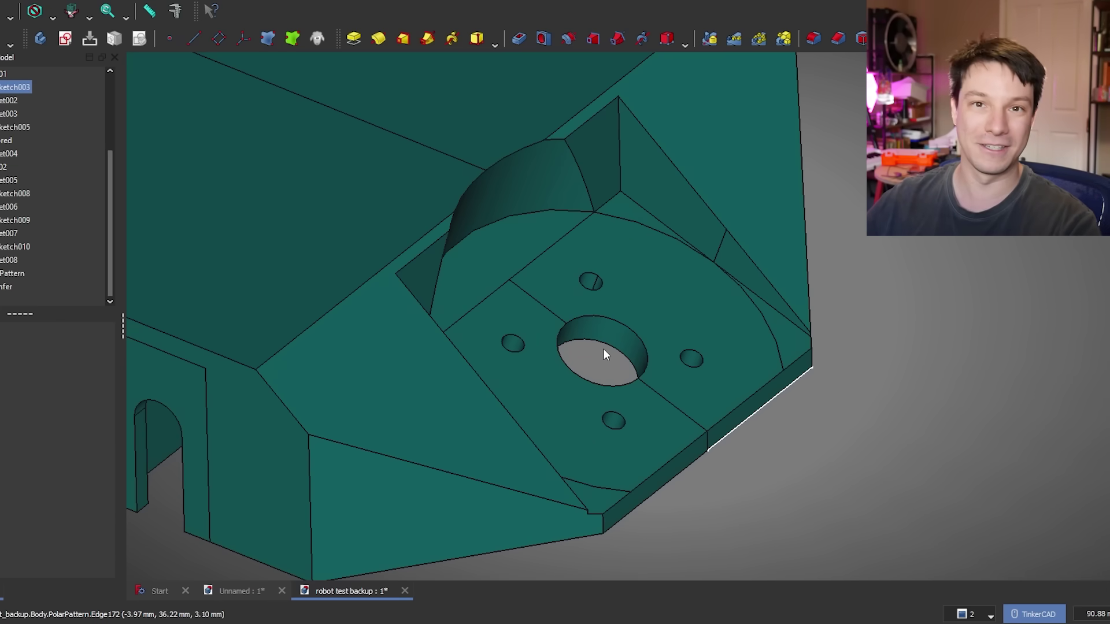
# Show Pocket008 again and return to PolarPattern to compare the screw holes before and after patterning
pyautogui.click(9, 260)
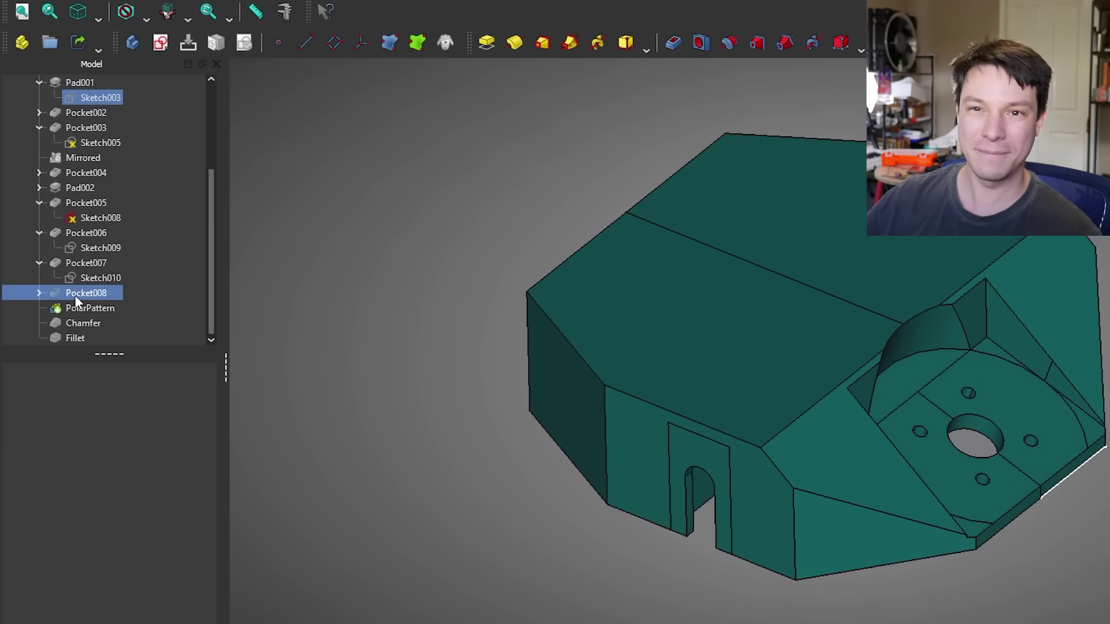
pyautogui.rightClick(76, 301)
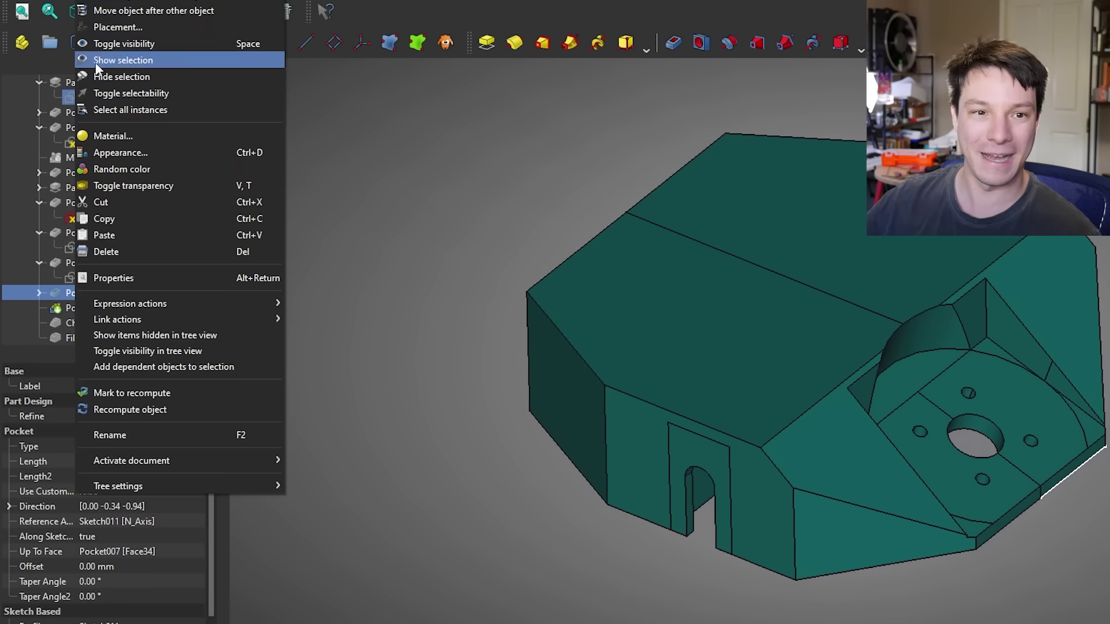
pyautogui.click(145, 65)
pyautogui.click(422, 179)
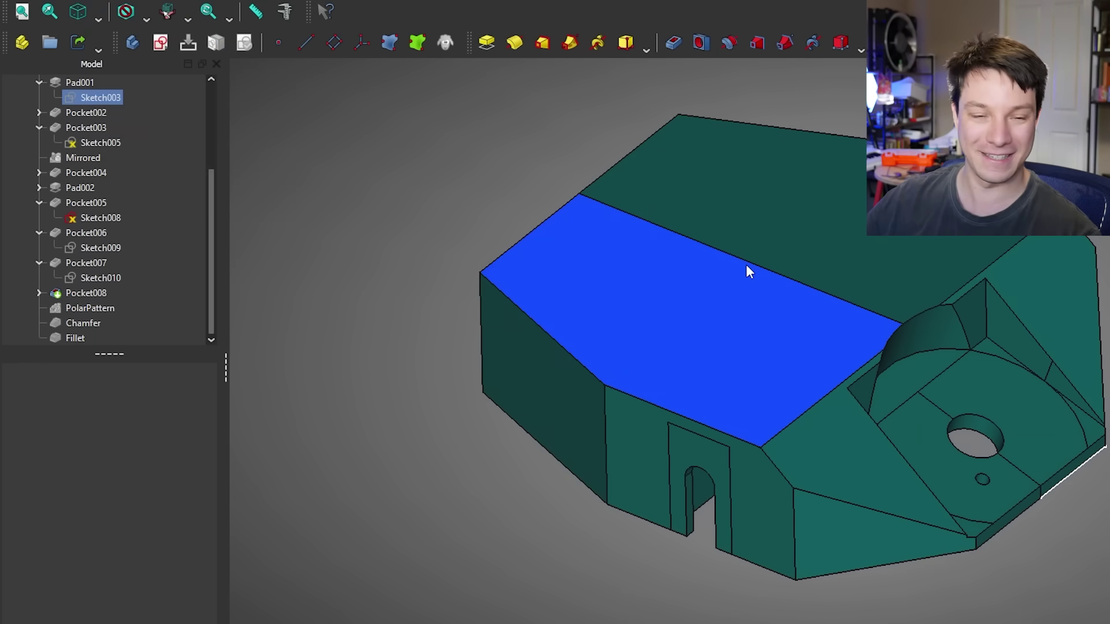
pyautogui.click(87, 308)
pyautogui.rightClick(86, 309)
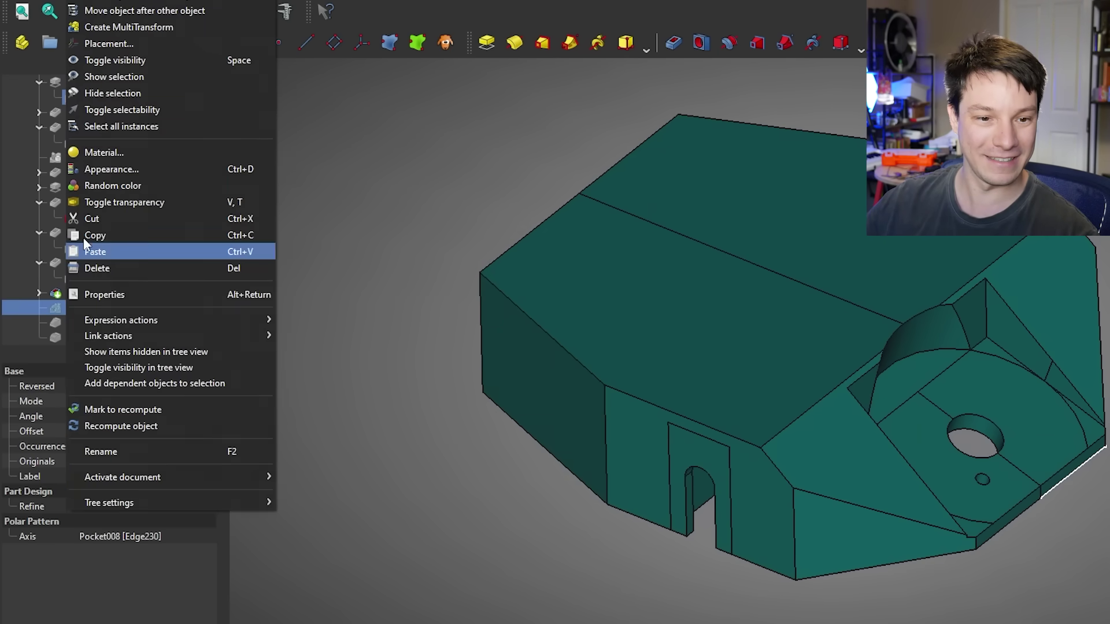
pyautogui.press('Escape')
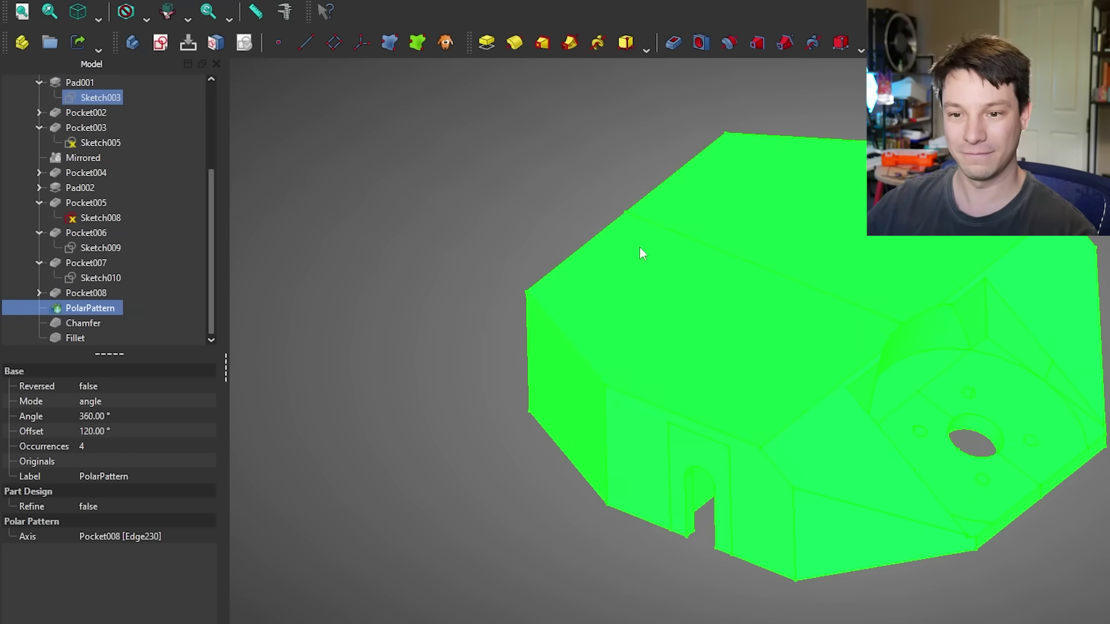
# Recompute the PolarPattern feature
pyautogui.click(588, 226)
pyautogui.click(86, 308)
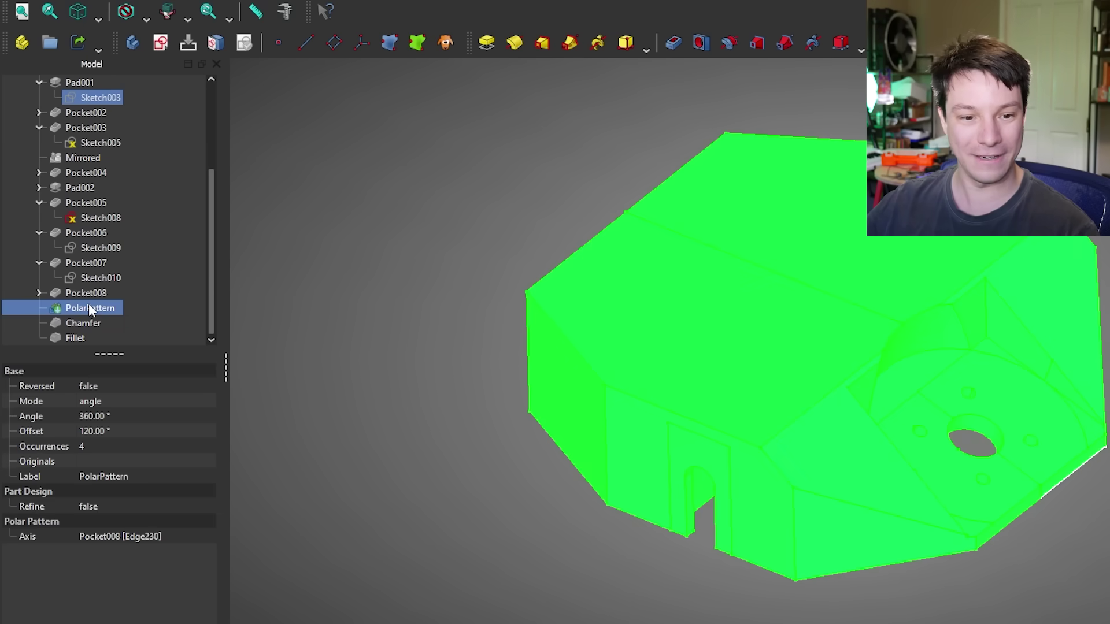
pyautogui.rightClick(87, 308)
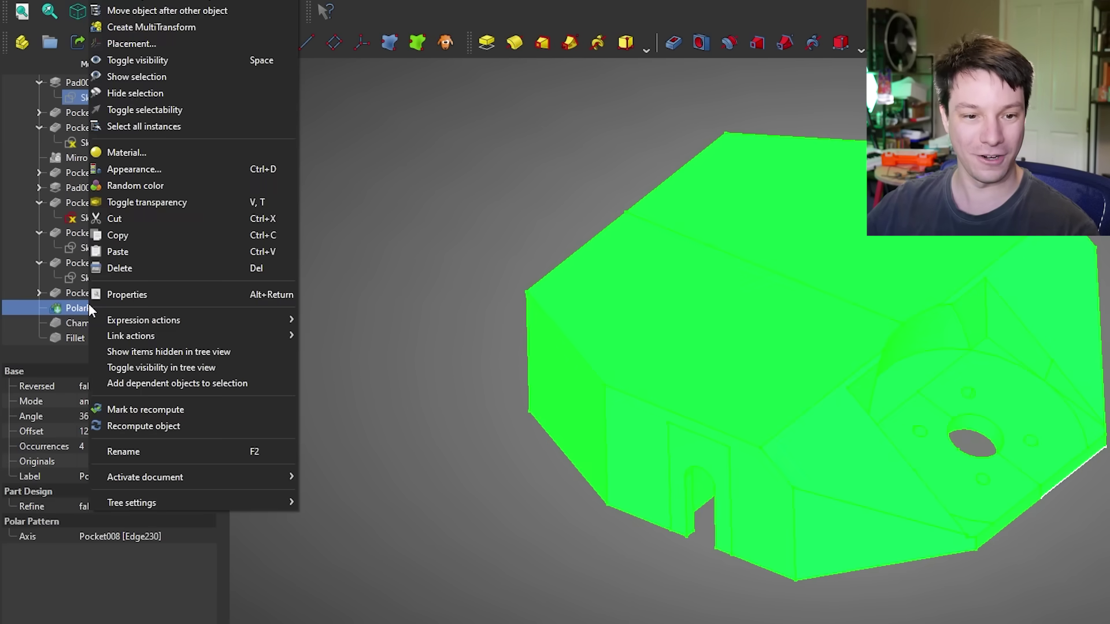
pyautogui.click(159, 432)
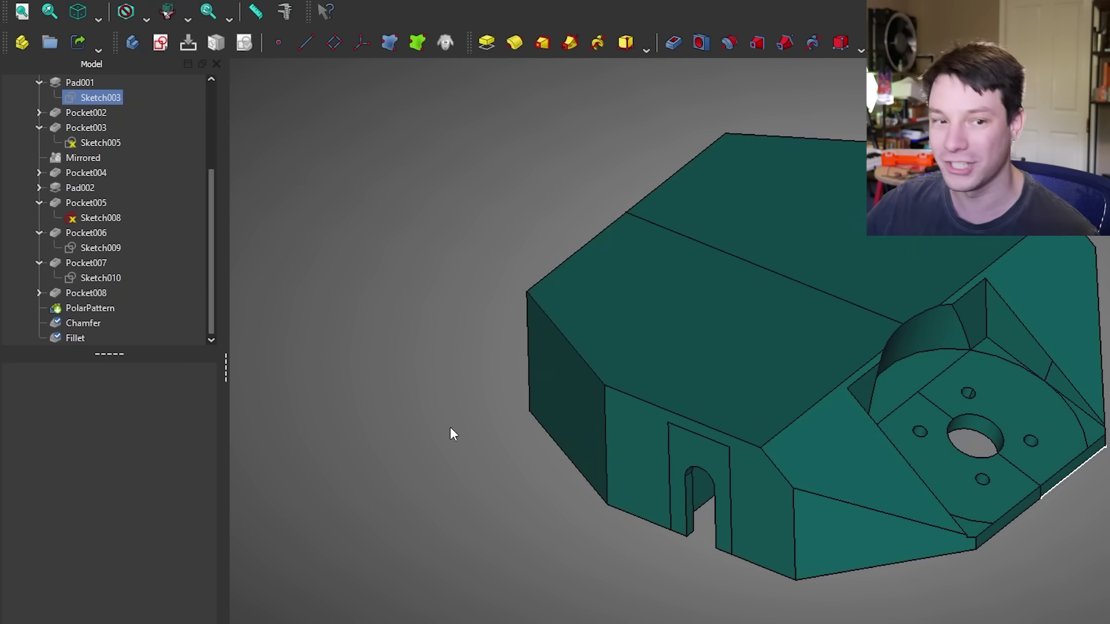
# Open the PolarPattern for editing and turn its Remove feature mode on and off
pyautogui.rightClick(128, 308)
pyautogui.doubleClick(88, 307)
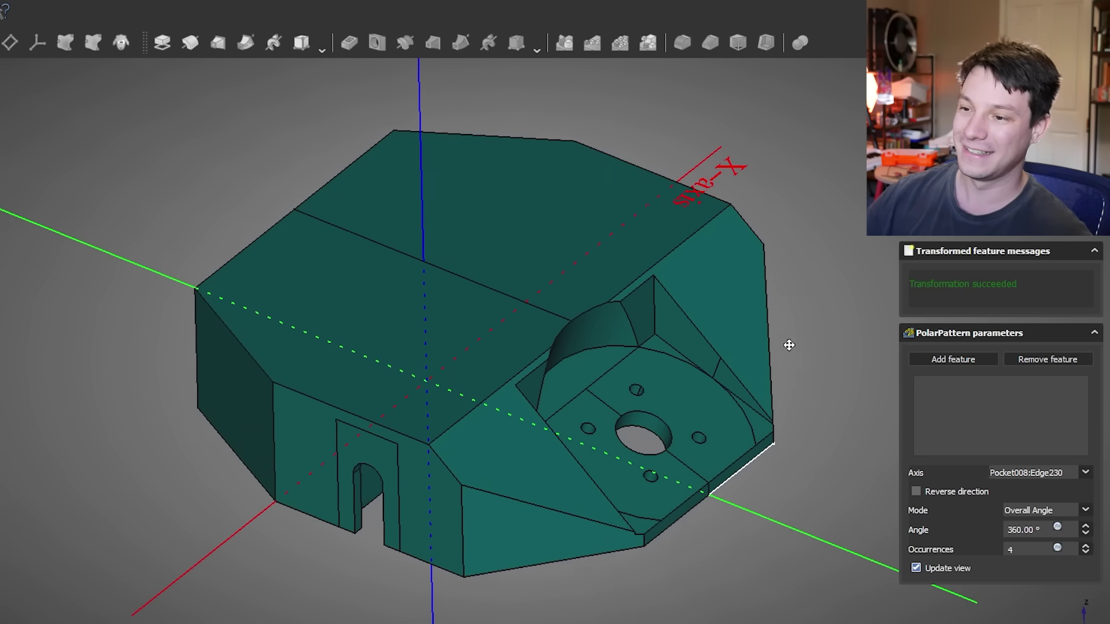
pyautogui.scroll(-3, 759, 349)
pyautogui.scroll(2, 768, 349)
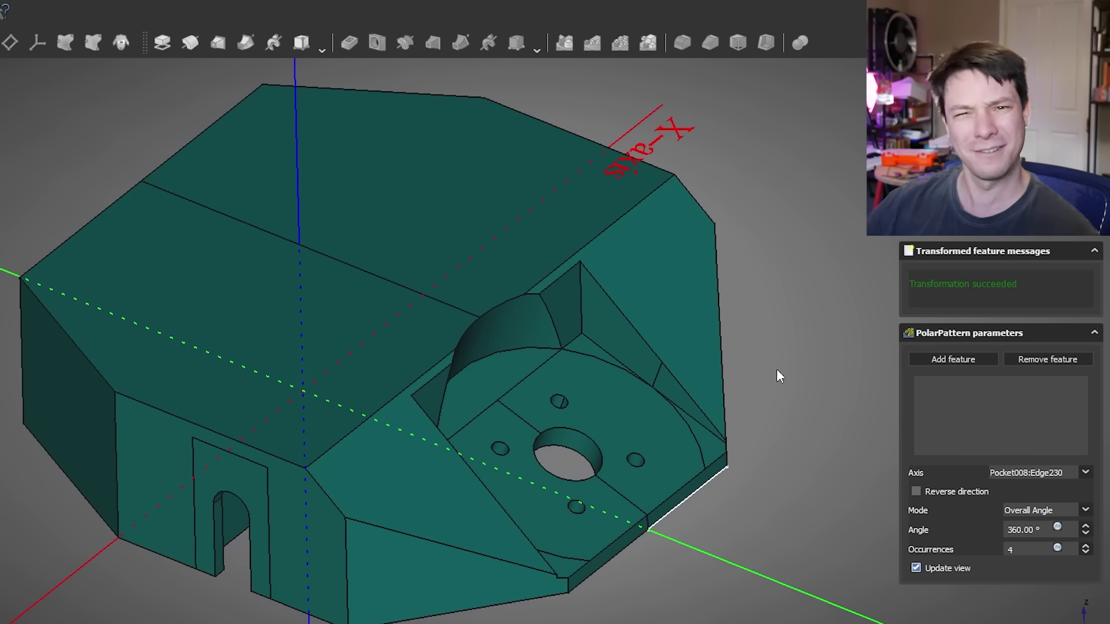
pyautogui.click(1023, 361)
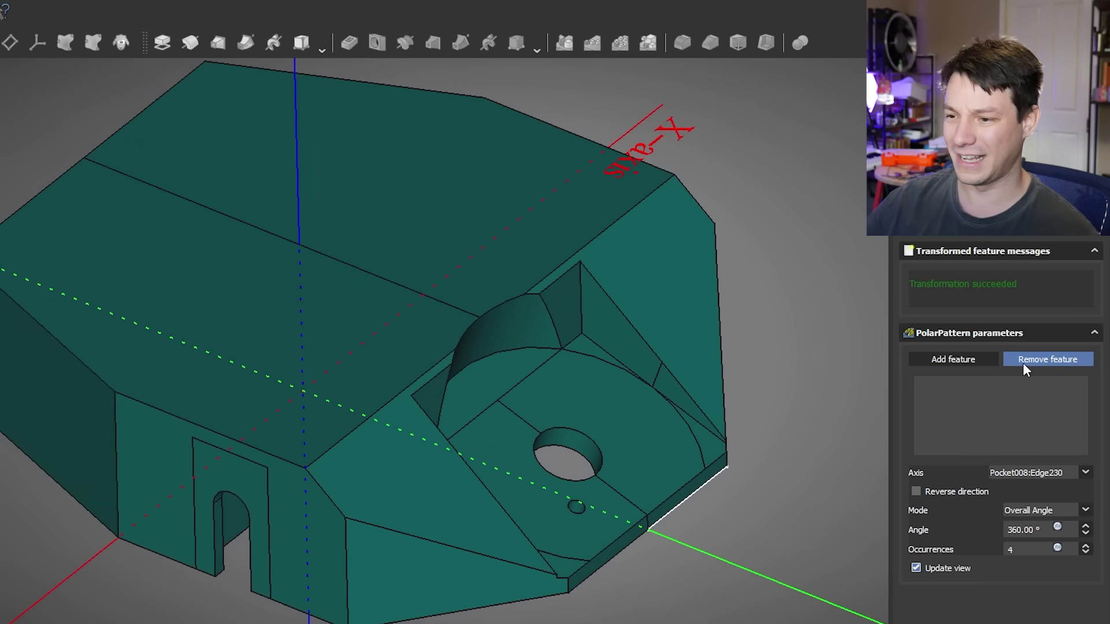
pyautogui.click(1048, 360)
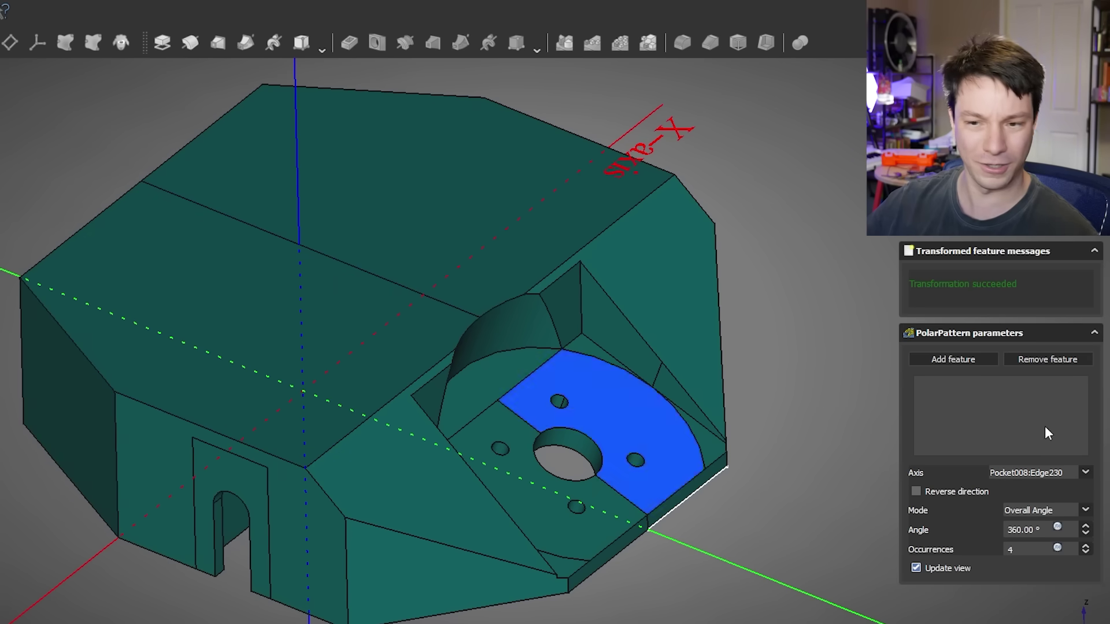
# Turn on Add feature mode for the polar pattern and re-pick the central hole's edge as its axis reference
pyautogui.click(983, 359)
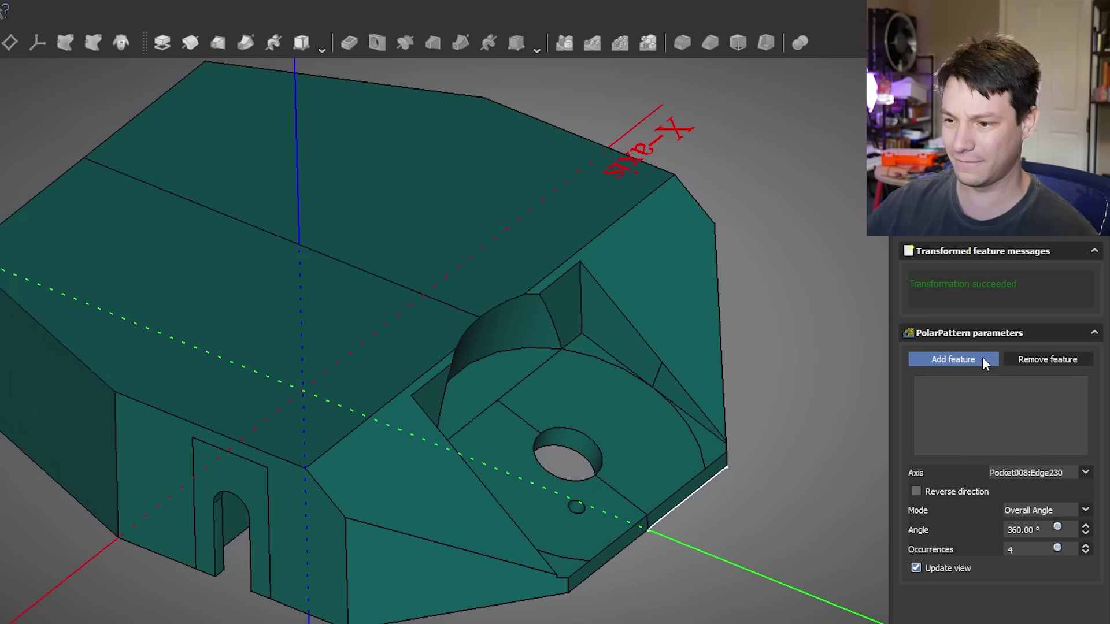
pyautogui.click(1087, 472)
pyautogui.click(1024, 517)
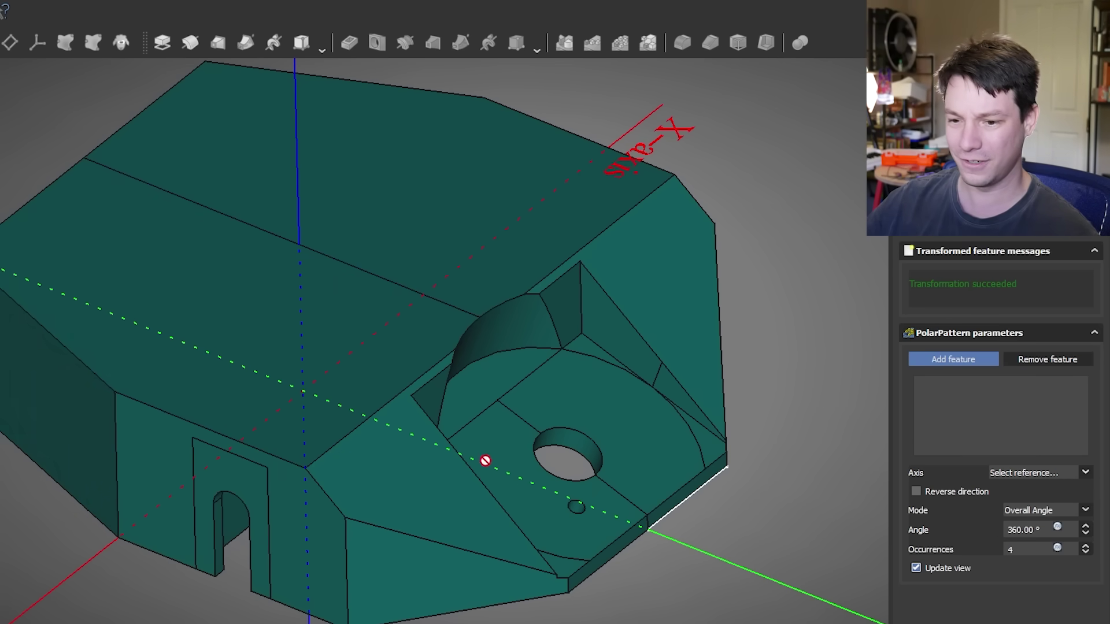
pyautogui.click(589, 447)
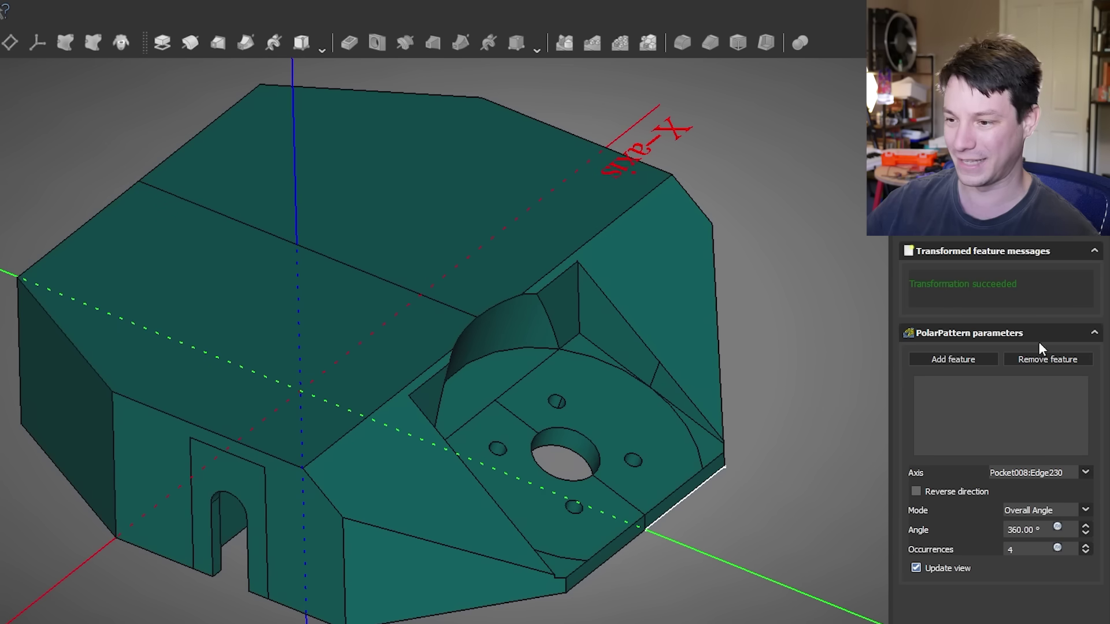
# Toggle the pattern's Remove feature mode and re-select the central hole's edge as the axis using Select reference
pyautogui.click(1032, 365)
pyautogui.click(1029, 364)
pyautogui.click(997, 363)
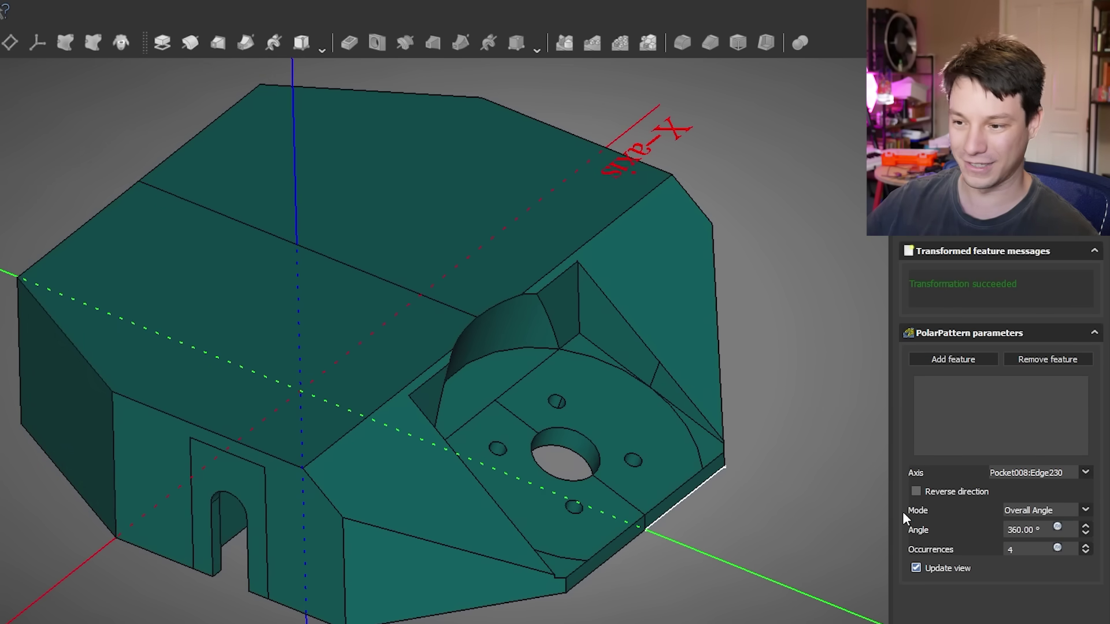
pyautogui.click(1085, 475)
pyautogui.click(934, 516)
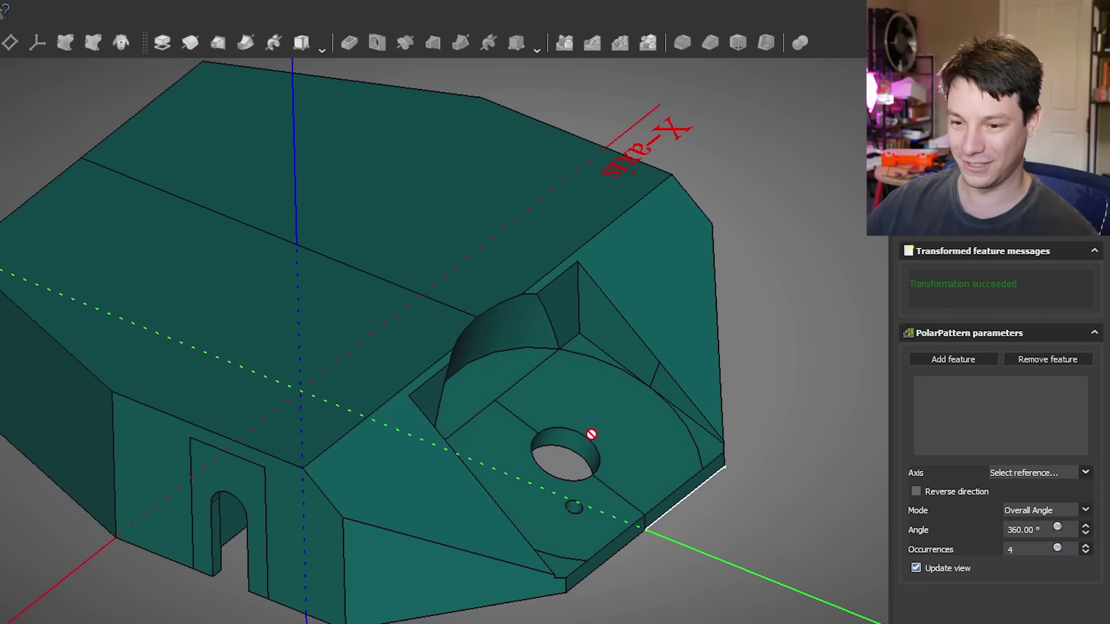
pyautogui.click(589, 446)
pyautogui.click(1083, 473)
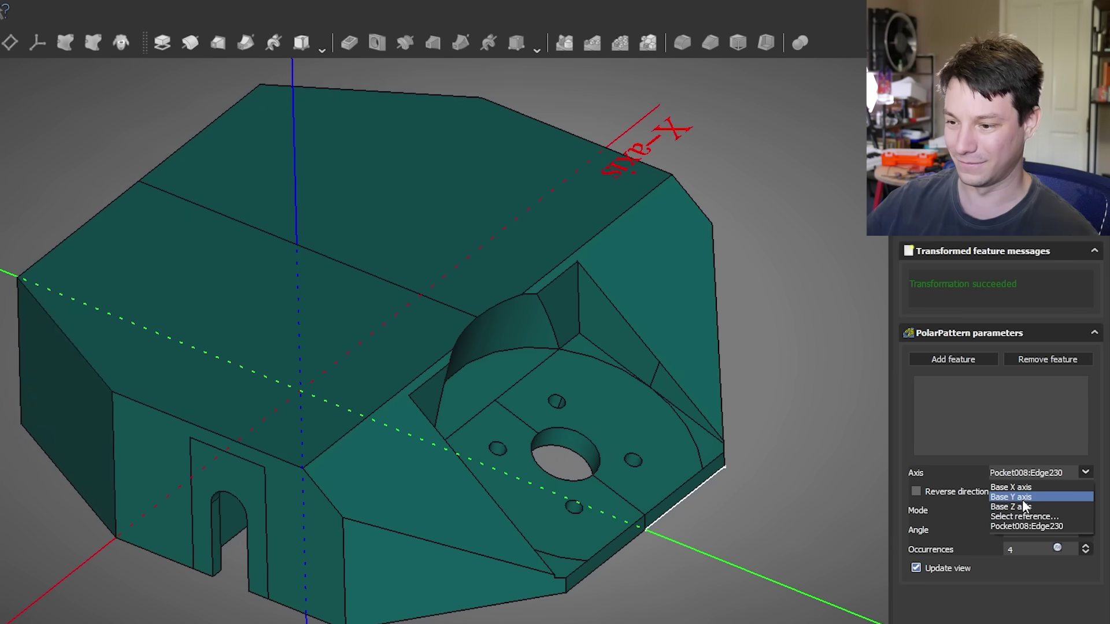
pyautogui.click(1006, 515)
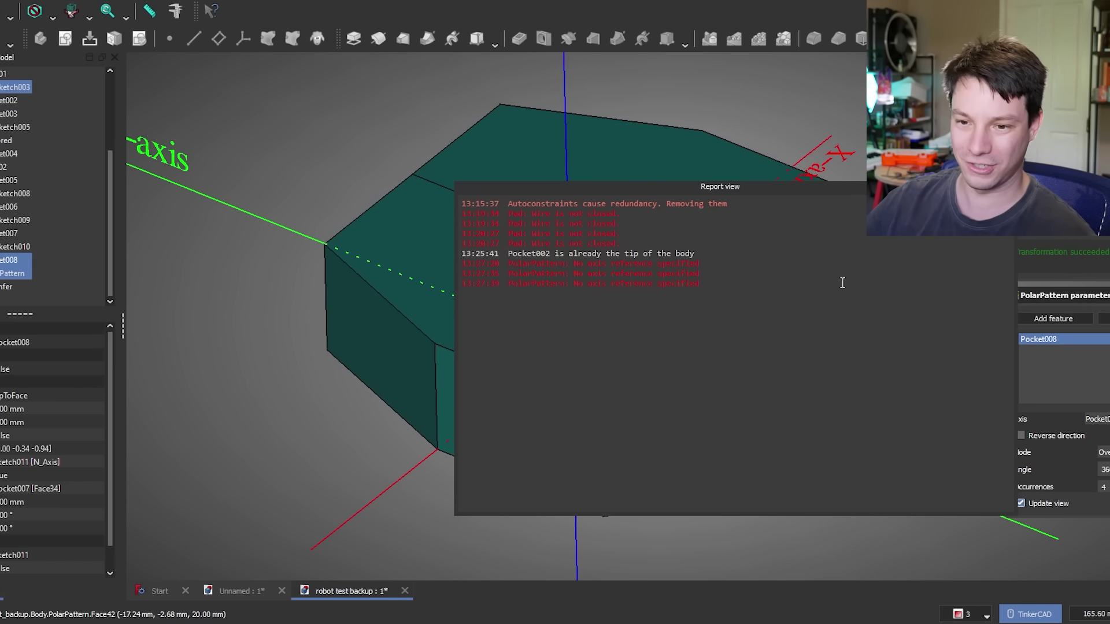
# Examine the patterned screw holes on the mount plate and close the PolarPattern settings
pyautogui.scroll(2, 761, 362)
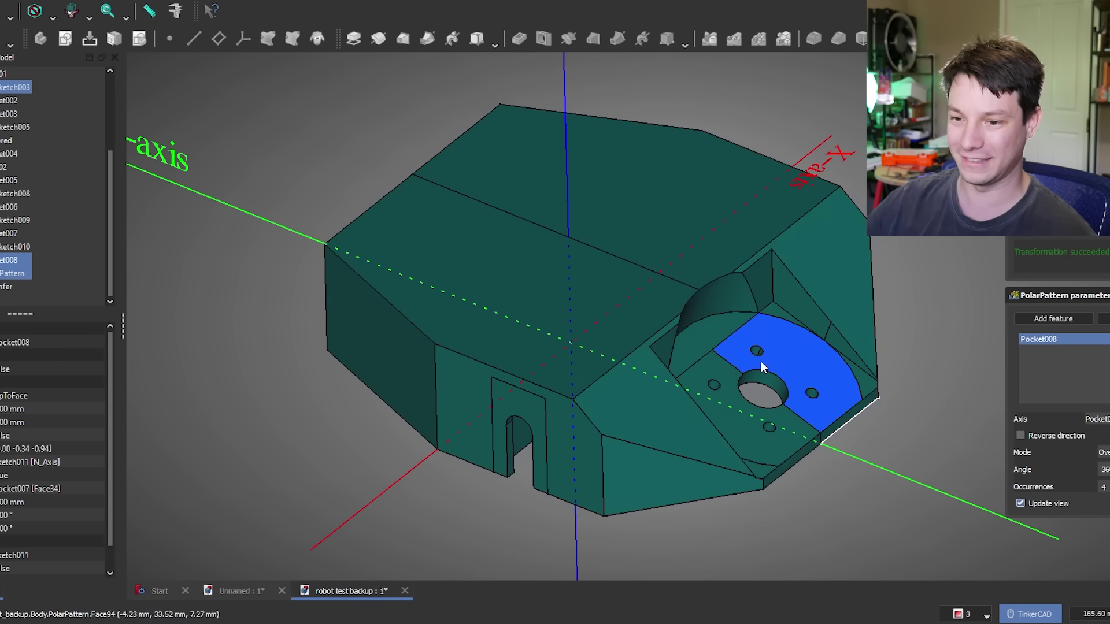
pyautogui.scroll(-1, 858, 356)
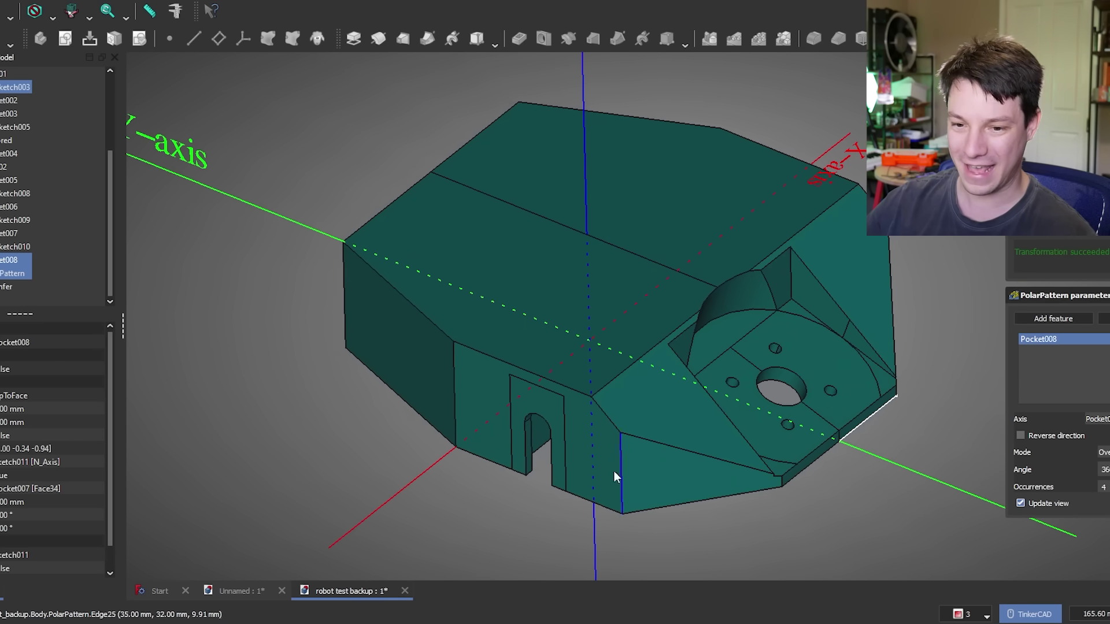
pyautogui.moveTo(532, 518); pyautogui.dragTo(523, 405, button='middle')
pyautogui.scroll(-1, 541, 429)
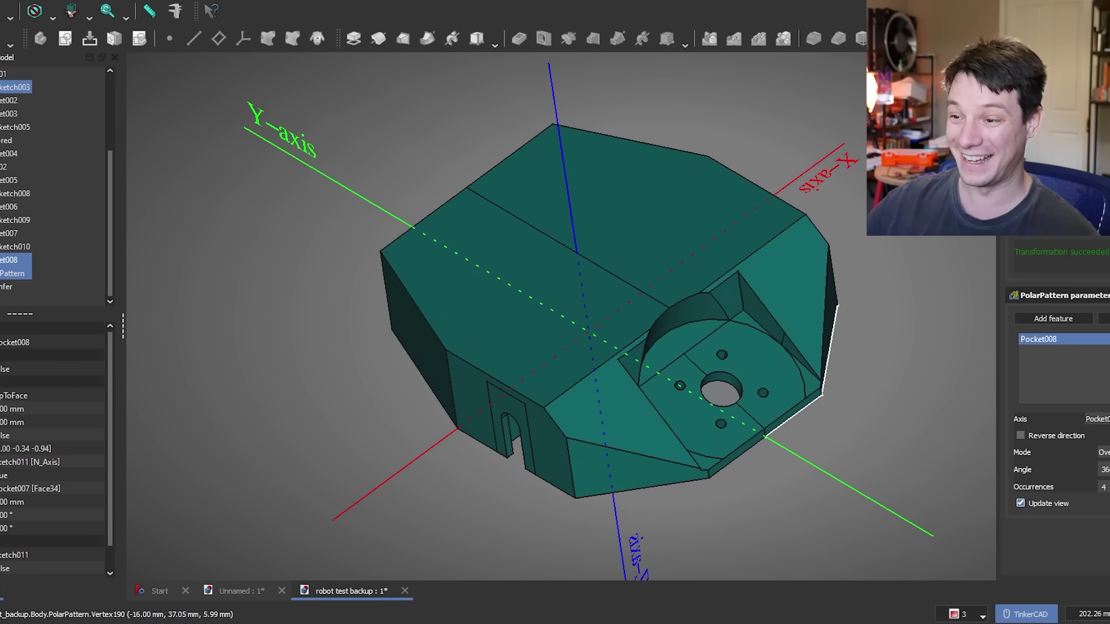
pyautogui.press('Return')
pyautogui.scroll(2, 488, 399)
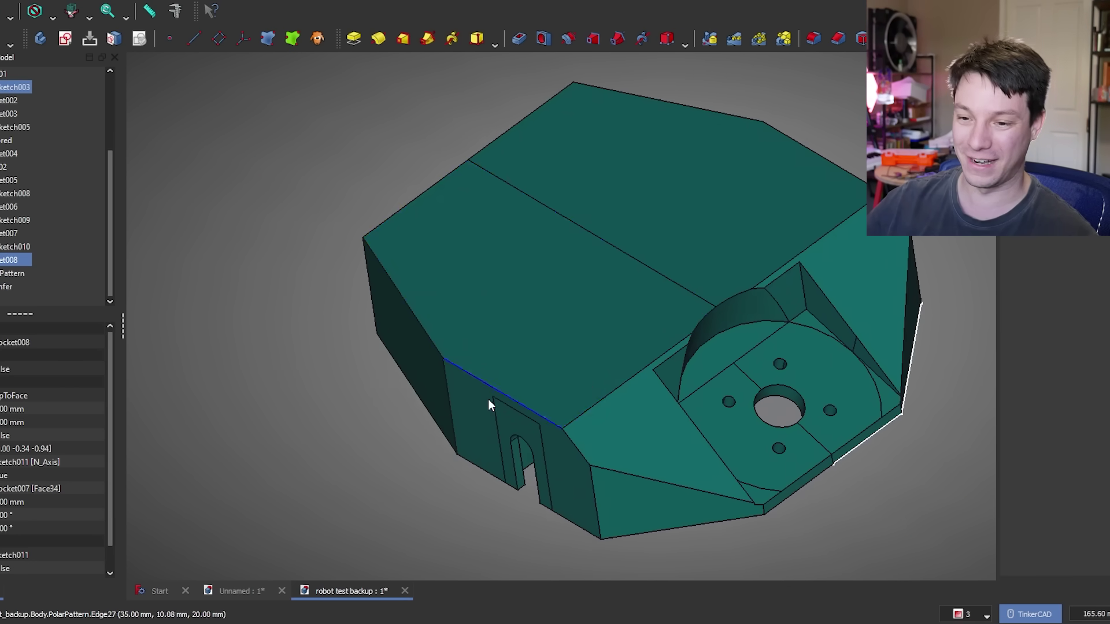
pyautogui.scroll(-1, 559, 399)
pyautogui.scroll(-1, 816, 435)
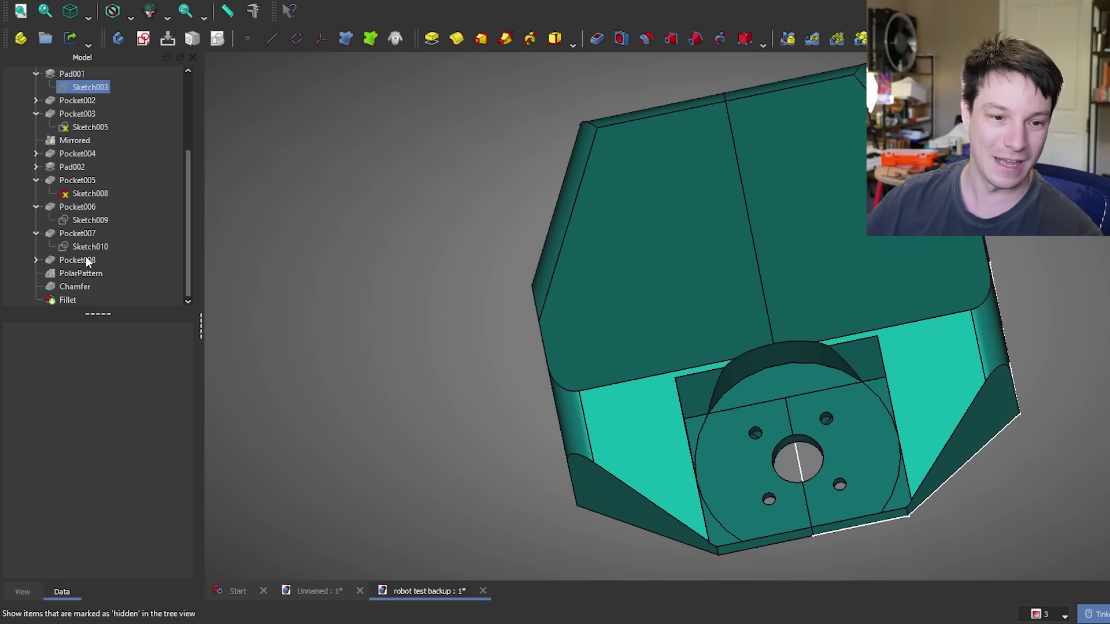
# Set PolarPattern as the body's tip and start a sketch on the curved part of the mount recess floor
pyautogui.rightClick(77, 287)
pyautogui.click(109, 27)
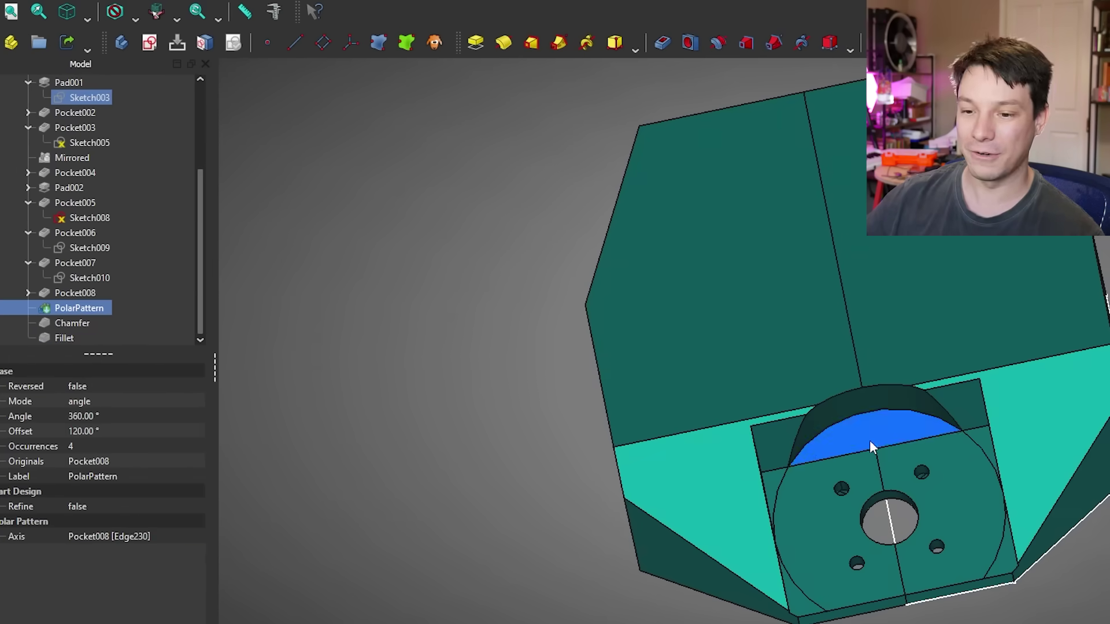
pyautogui.click(873, 448)
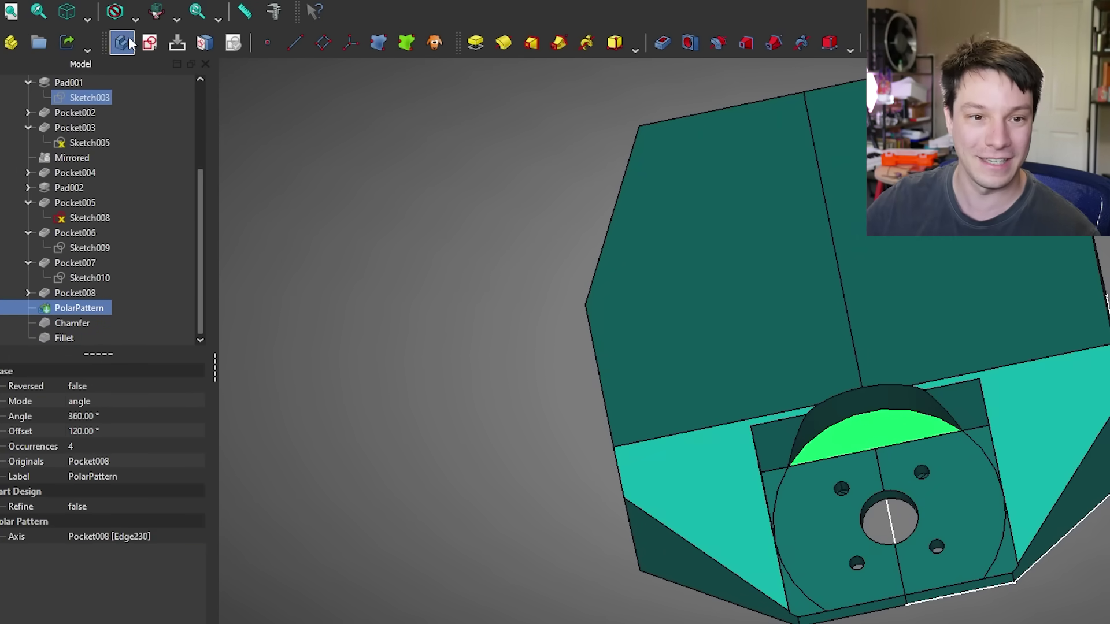
pyautogui.click(150, 43)
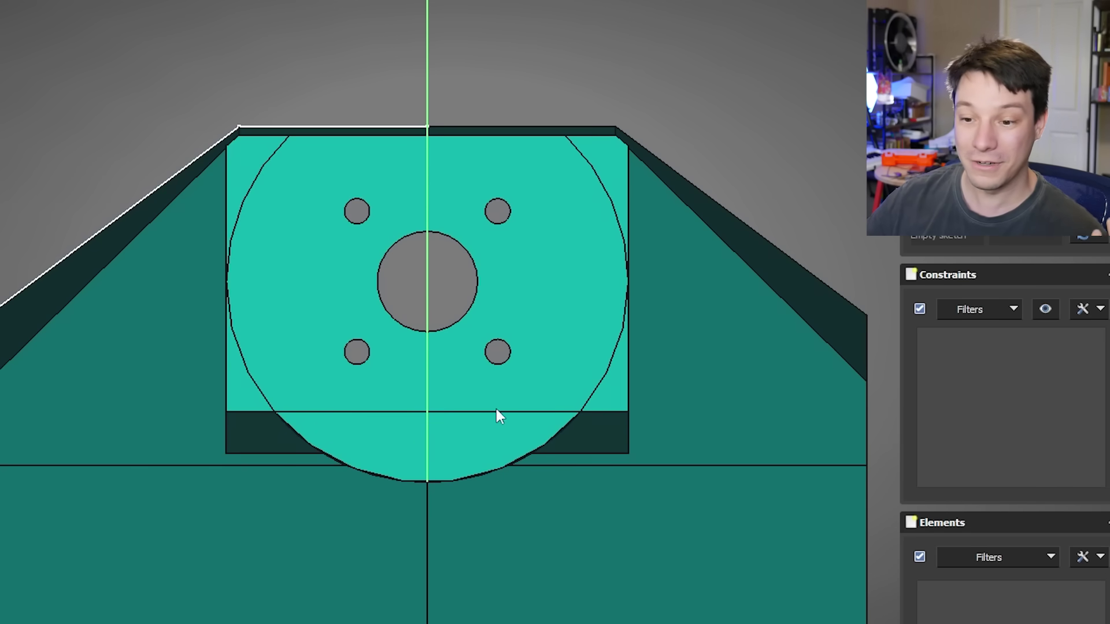
# Bring the mount recess's curved rim into the sketch as external geometry
pyautogui.moveTo(482, 408)
pyautogui.mouseDown(button='middle')
pyautogui.moveTo(548, 424)
pyautogui.moveTo(555, 461)
pyautogui.mouseUp(button='middle')
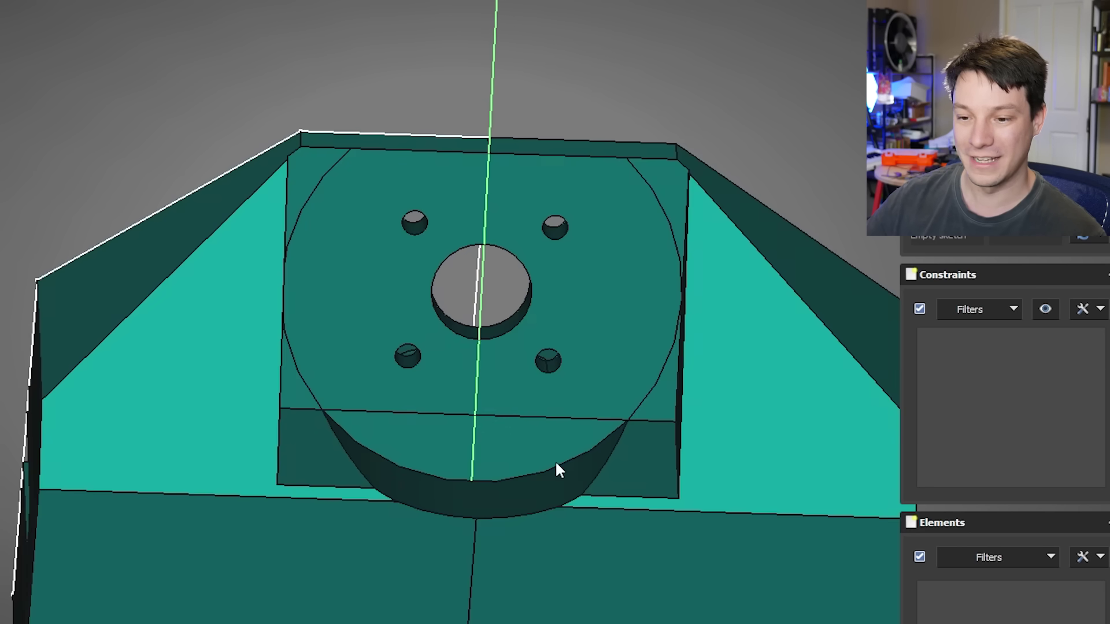
pyautogui.rightClick(590, 50)
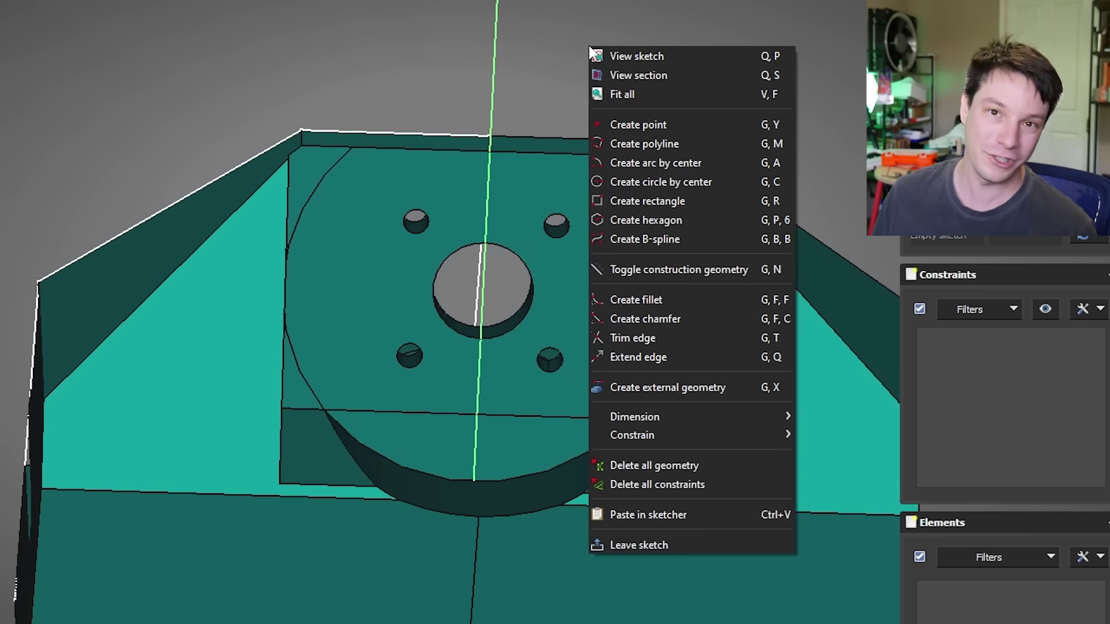
pyautogui.click(650, 389)
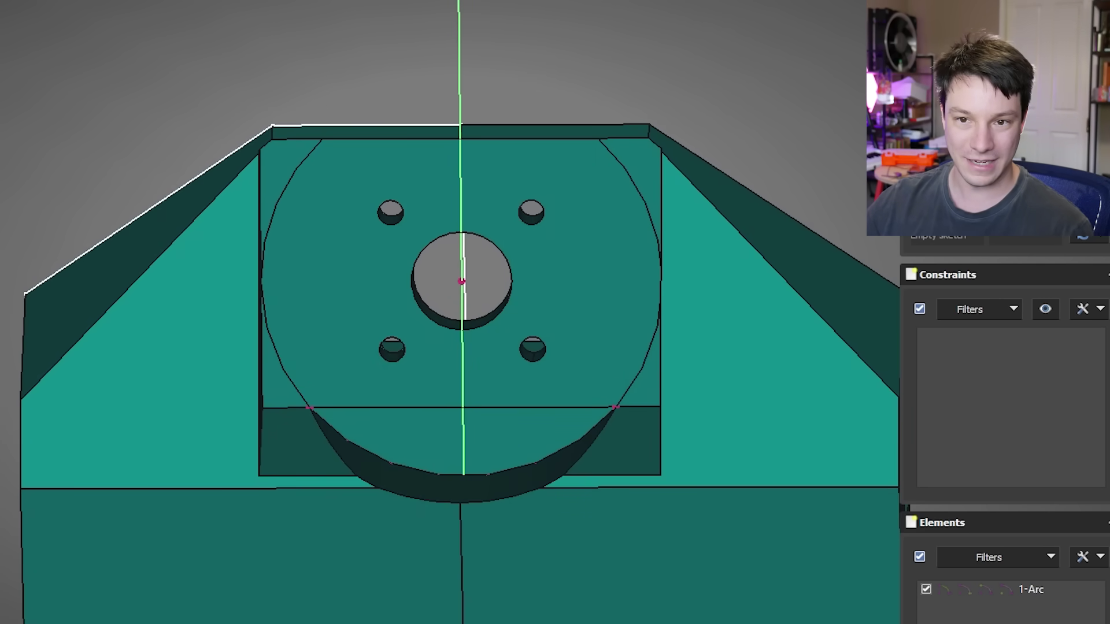
# Sketch a rectangle across the recess centreline, between the lower screw holes and out to the curved rim, and close the sketch
pyautogui.press('g')
pyautogui.press('r')
pyautogui.click(428, 389)
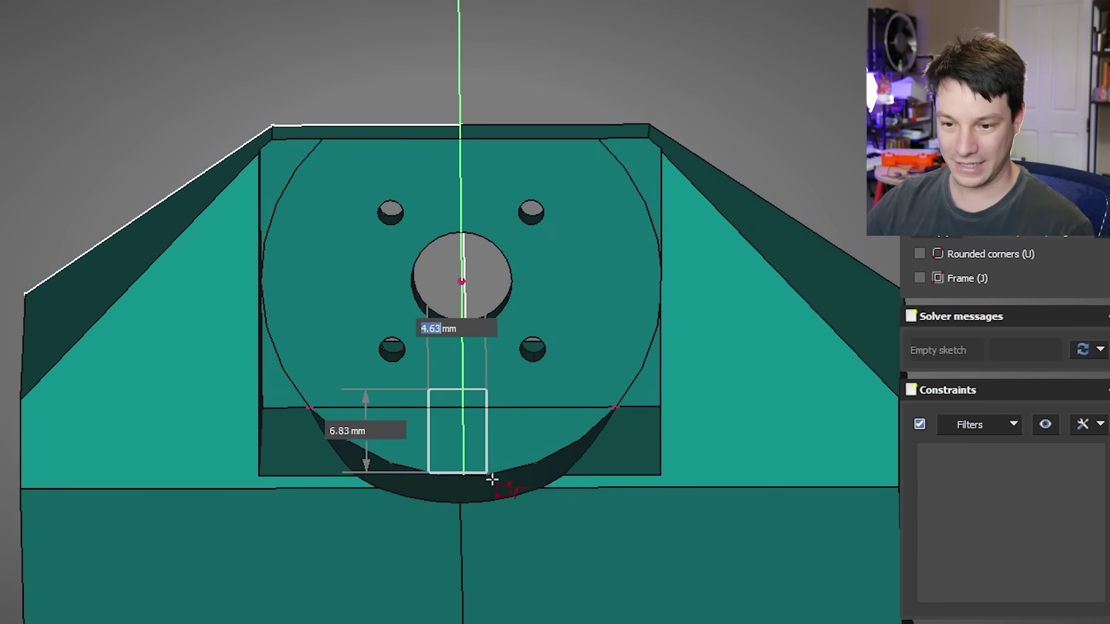
pyautogui.click(510, 477)
pyautogui.scroll(1, 520, 385)
pyautogui.scroll(1, 471, 400)
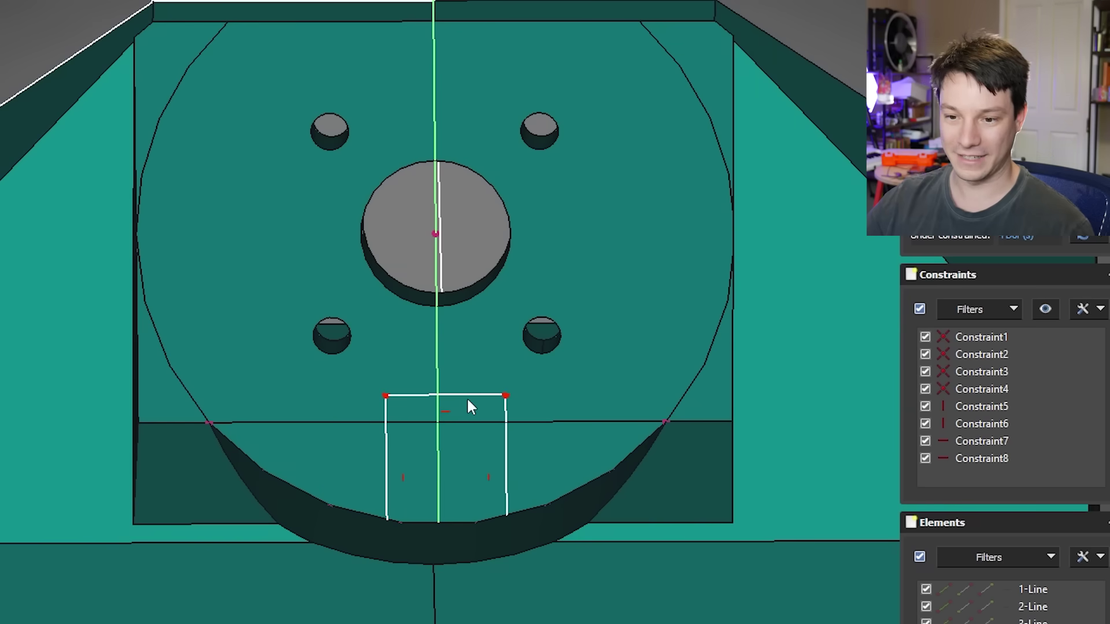
pyautogui.scroll(-2, 476, 393)
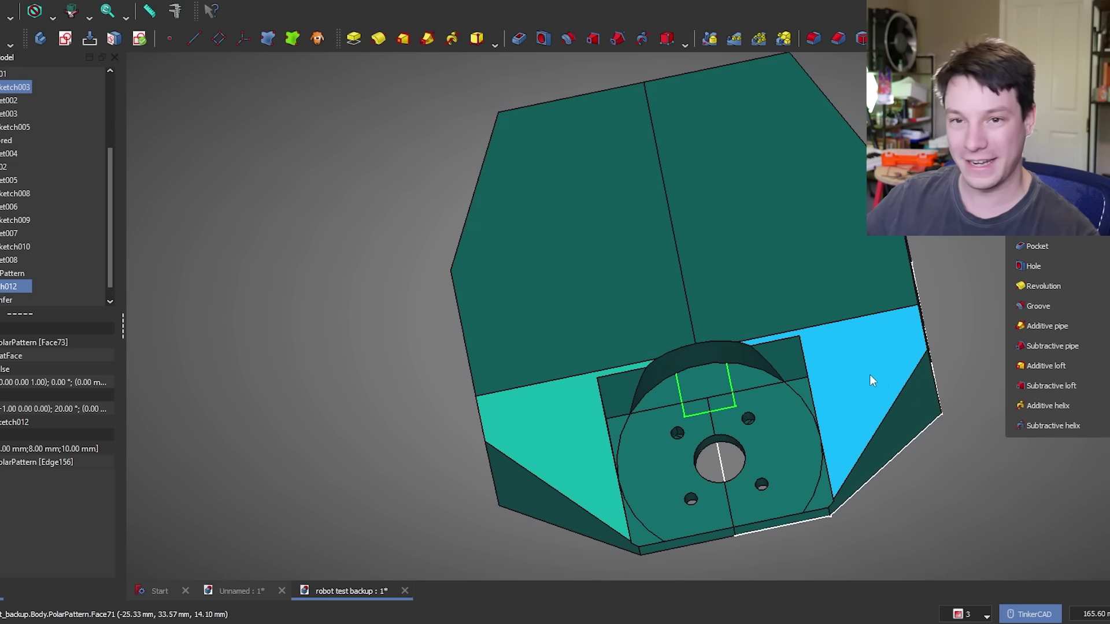
# Pocket the rectangle sketch with type Up to face, ending at the face inside the slot opening on the body's underside
pyautogui.scroll(2, 752, 384)
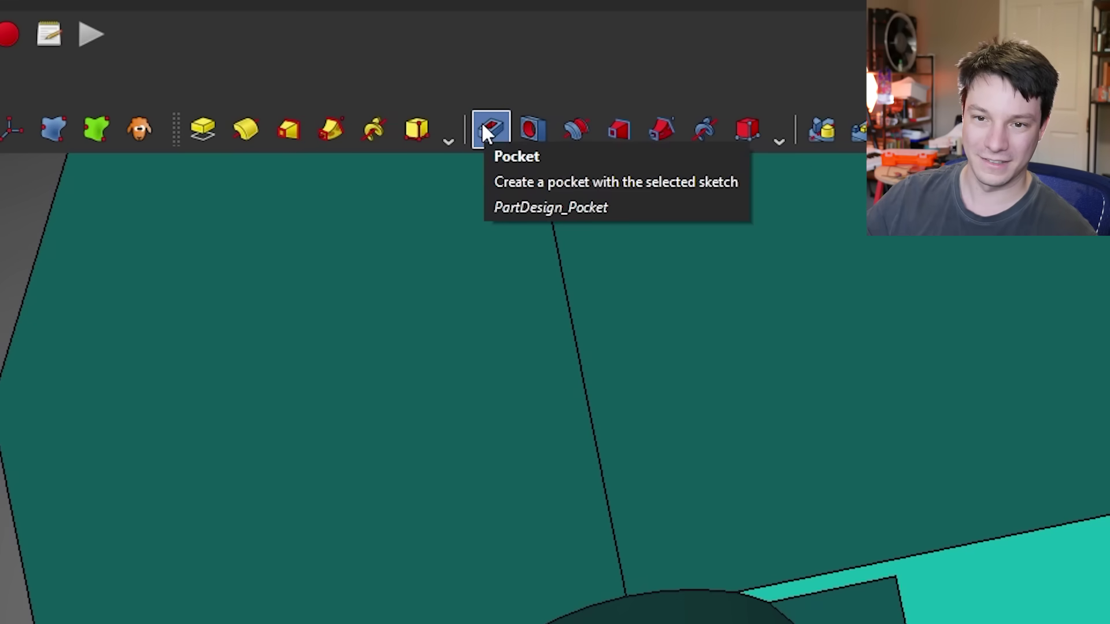
pyautogui.click(485, 132)
pyautogui.click(1033, 287)
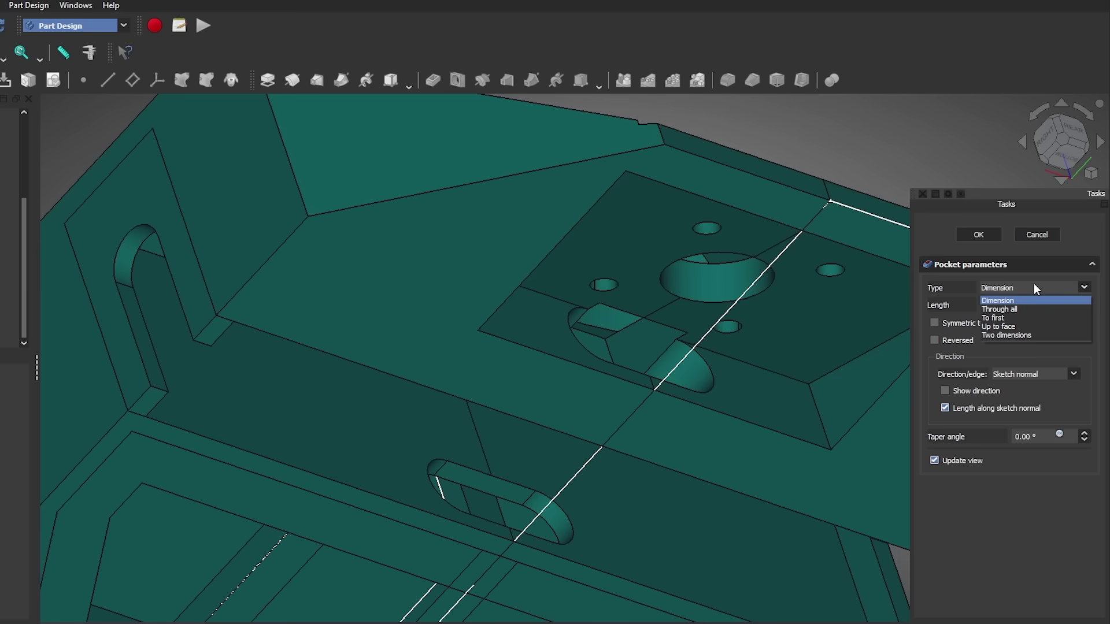
pyautogui.click(1022, 323)
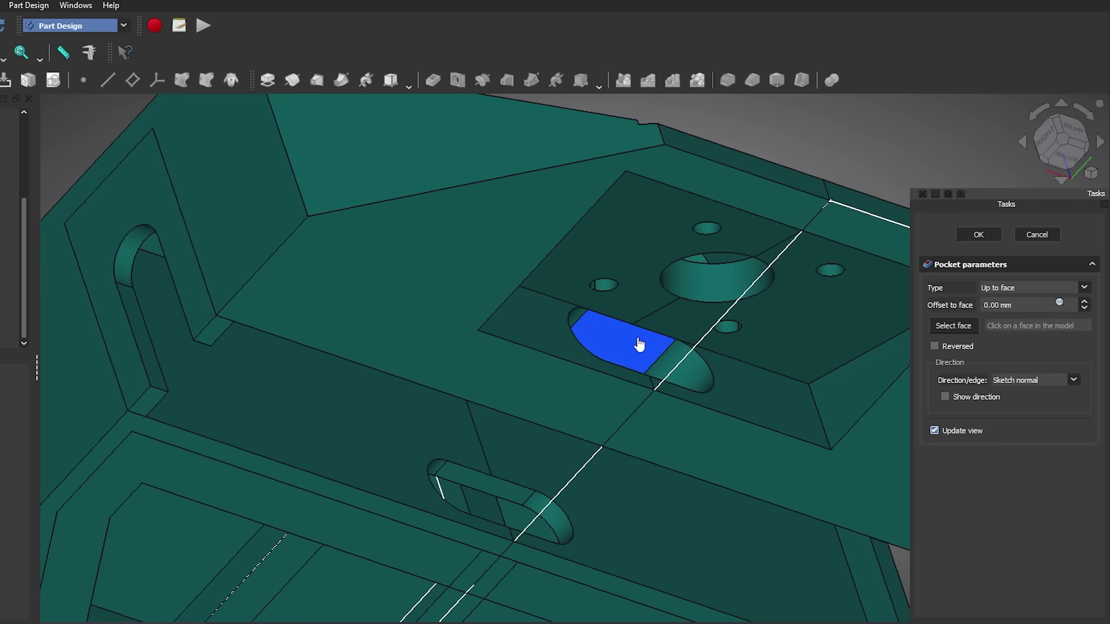
pyautogui.click(638, 345)
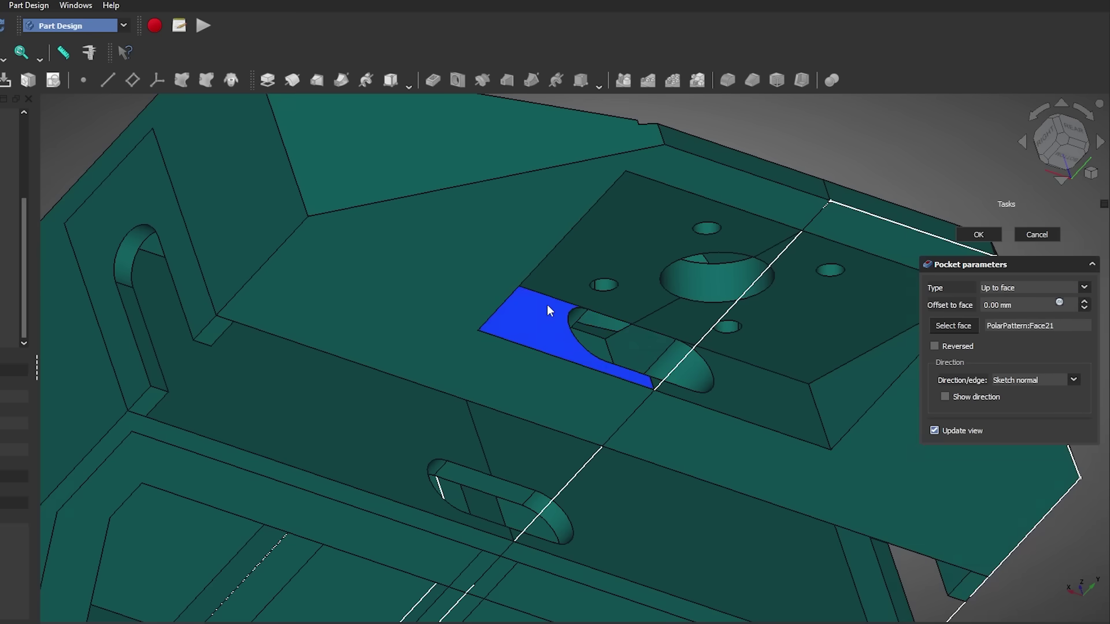
pyautogui.moveTo(547, 304); pyautogui.dragTo(561, 404, button='middle')
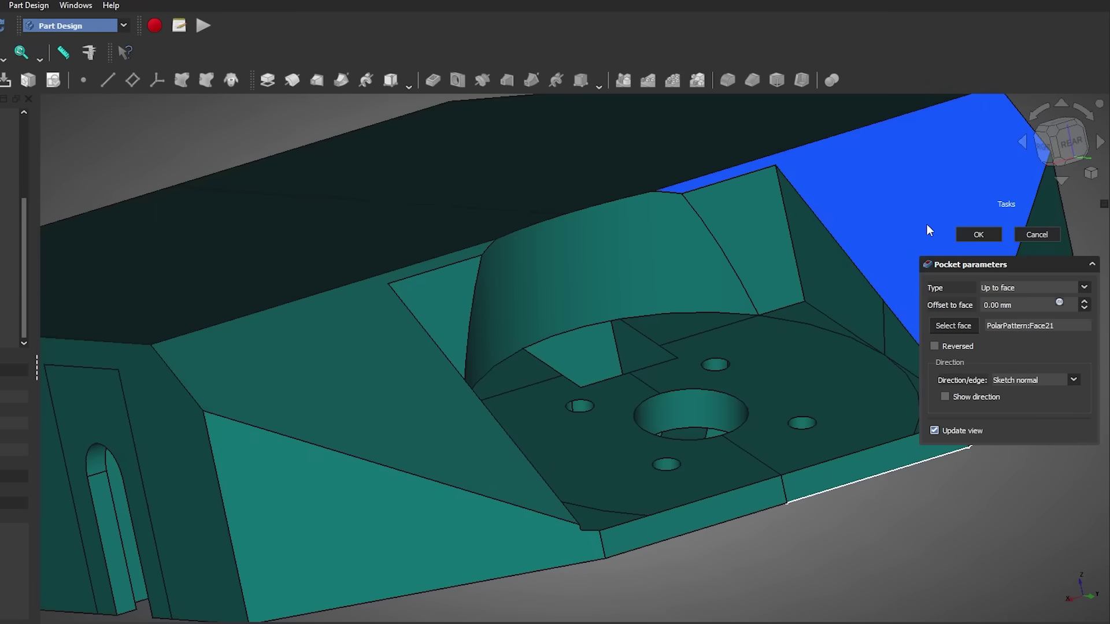
pyautogui.click(978, 234)
pyautogui.scroll(-5, 593, 358)
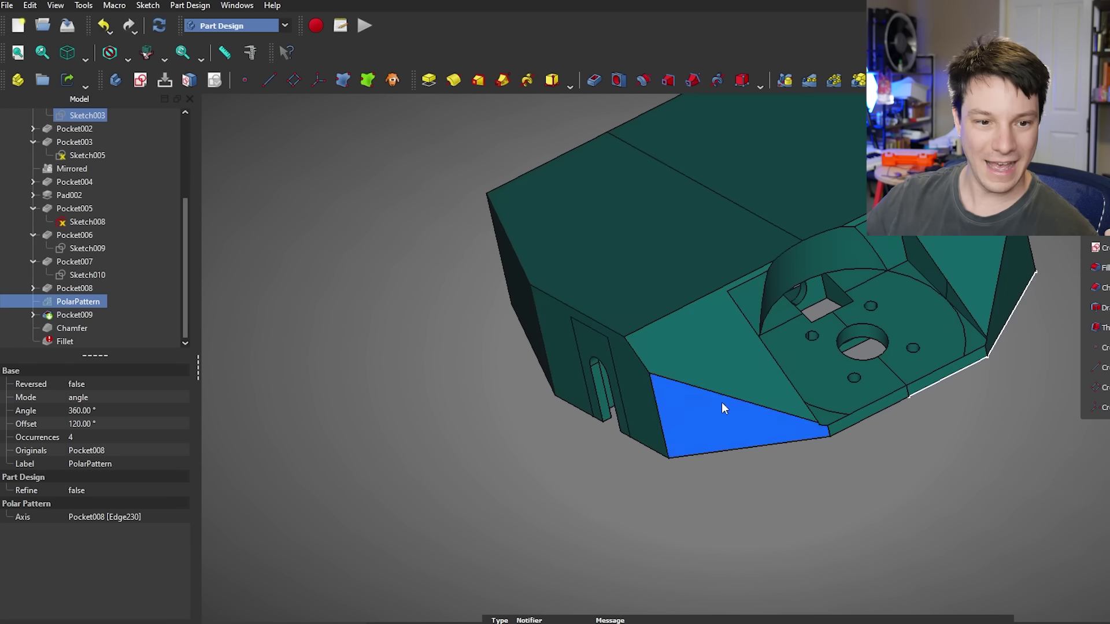
pyautogui.rightClick(51, 342)
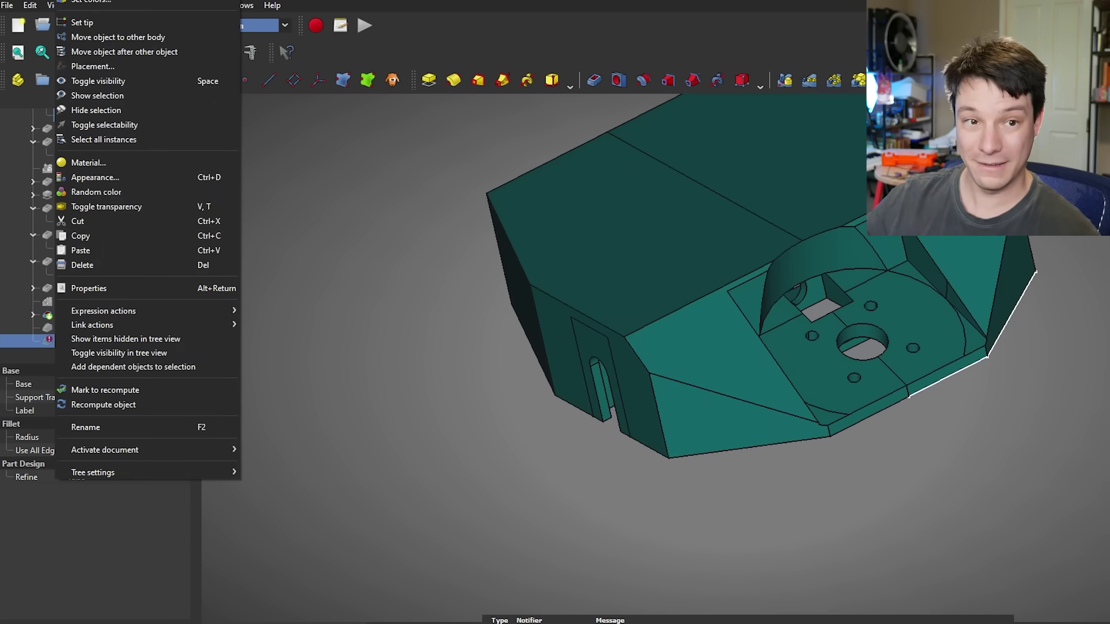
pyautogui.press('Escape')
pyautogui.moveTo(441, 223); pyautogui.dragTo(416, 319, button='middle')
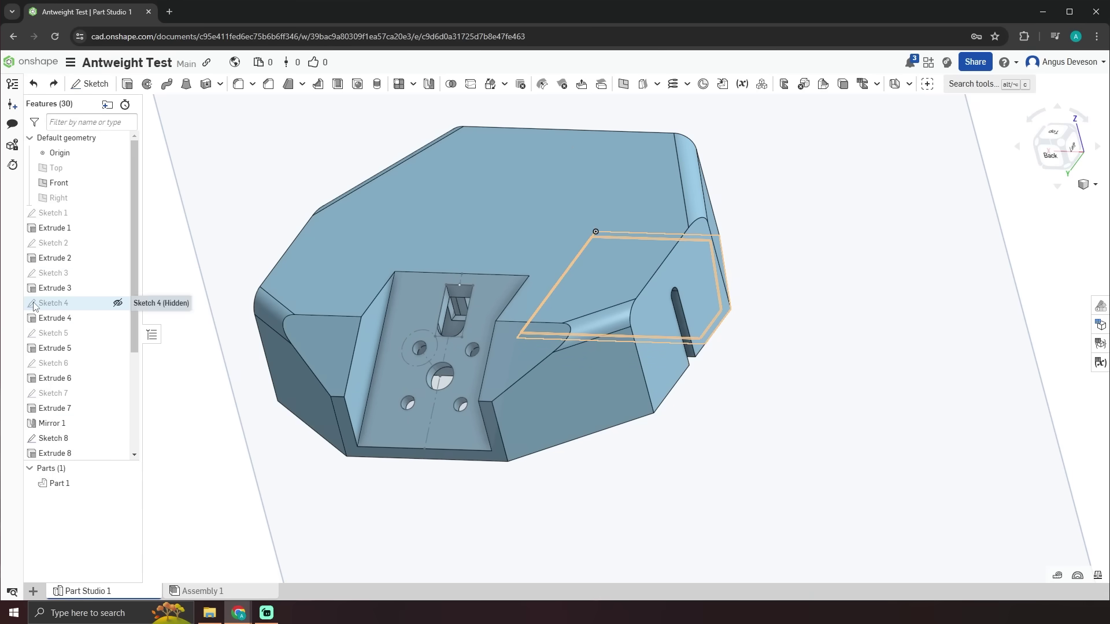
# Switch to the Onshape part studio, open Sketch 4 for editing to review its plane and geometry, and close it
pyautogui.rightClick(53, 303)
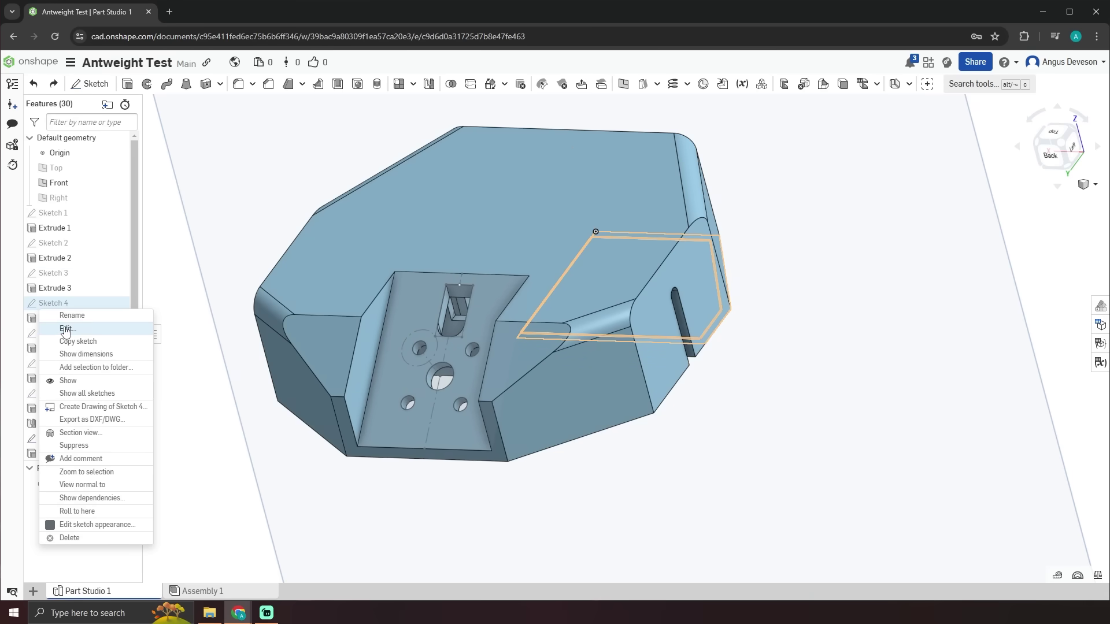
pyautogui.click(65, 327)
pyautogui.moveTo(580, 396); pyautogui.dragTo(215, 145, button='right')
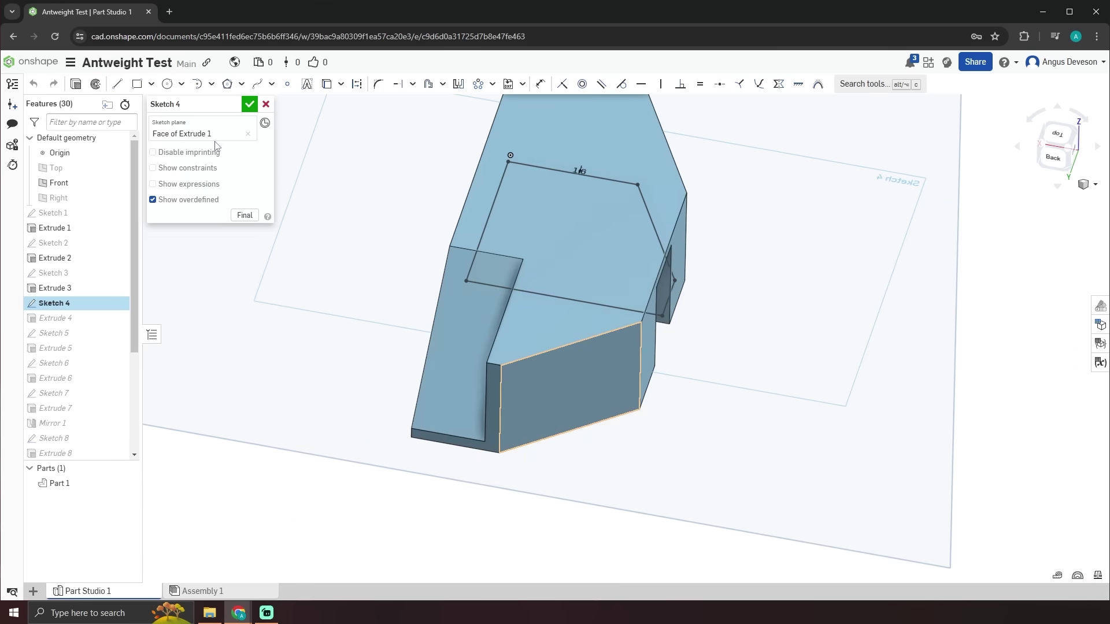
pyautogui.click(250, 104)
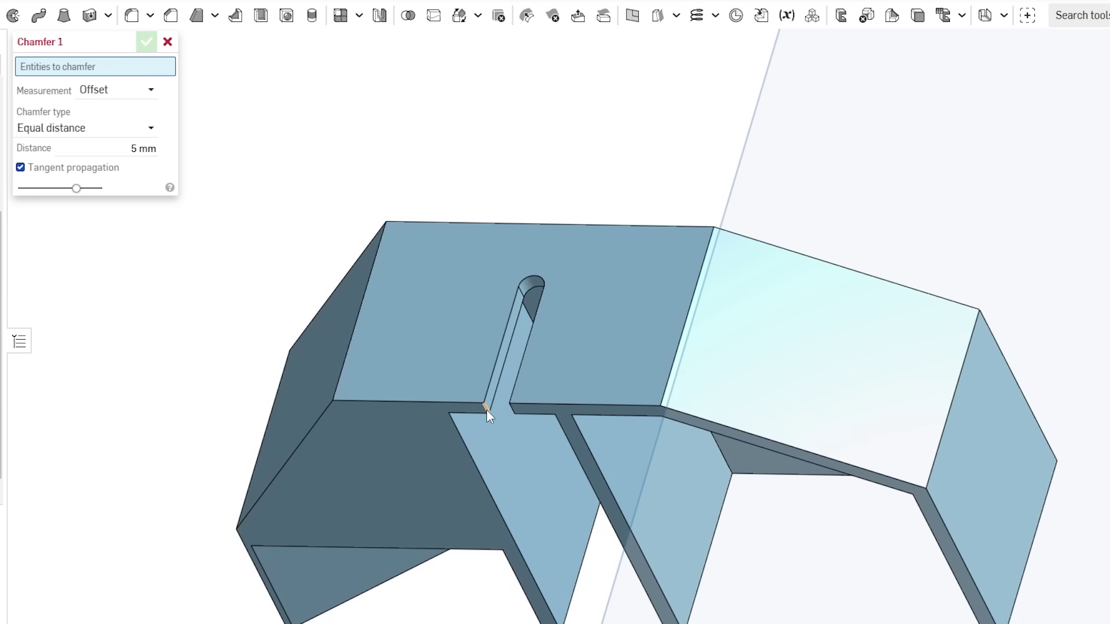
# Chamfer both corner edges at the open end of the wall slot with an equal distance of 5 mm
pyautogui.click(487, 410)
pyautogui.click(509, 407)
pyautogui.moveTo(509, 407)
pyautogui.mouseDown(button='right')
pyautogui.moveTo(451, 440)
pyautogui.moveTo(466, 449)
pyautogui.moveTo(441, 453)
pyautogui.mouseUp(button='right')
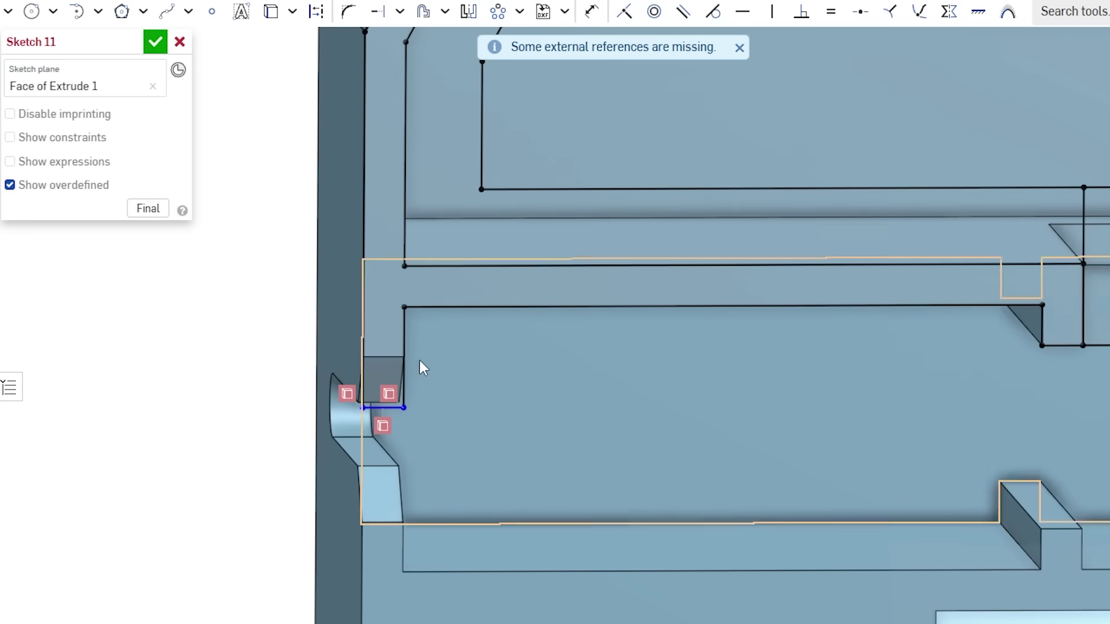
# Repair the missing reference in Sketch 11 by constraining the short loose line to the chamfered wall's edge
pyautogui.scroll(1, 388, 425)
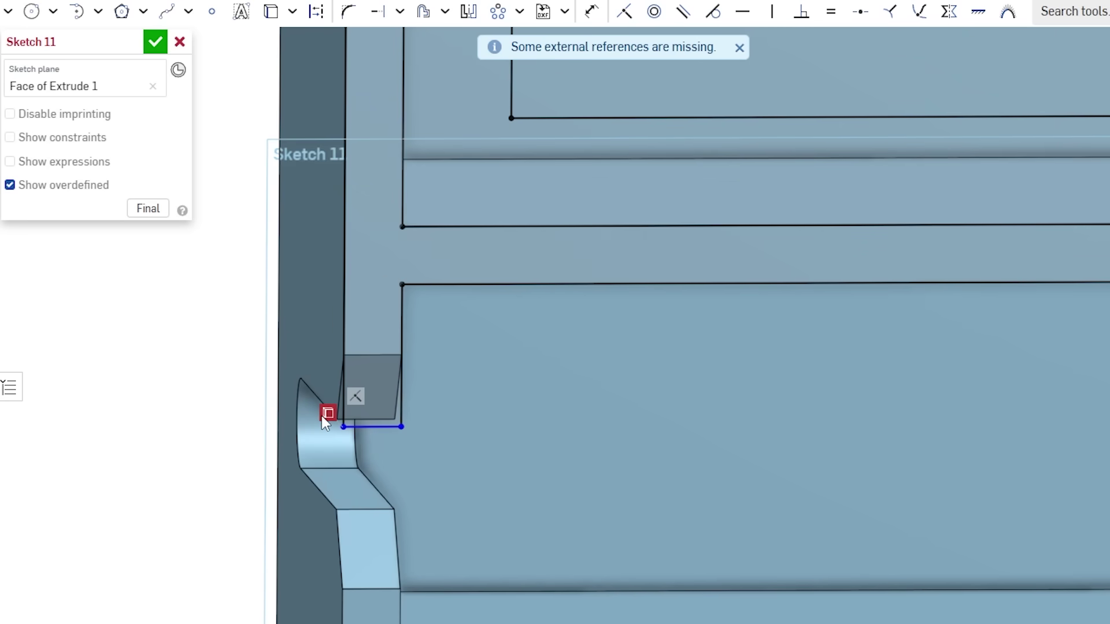
pyautogui.click(375, 428)
pyautogui.click(388, 355)
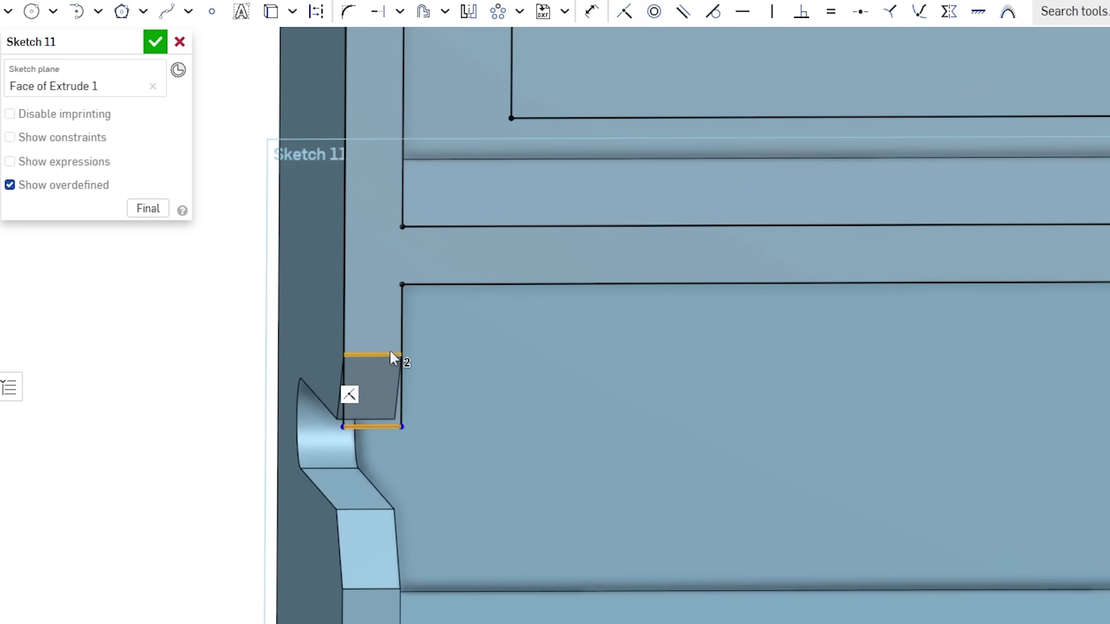
pyautogui.rightClick(390, 353)
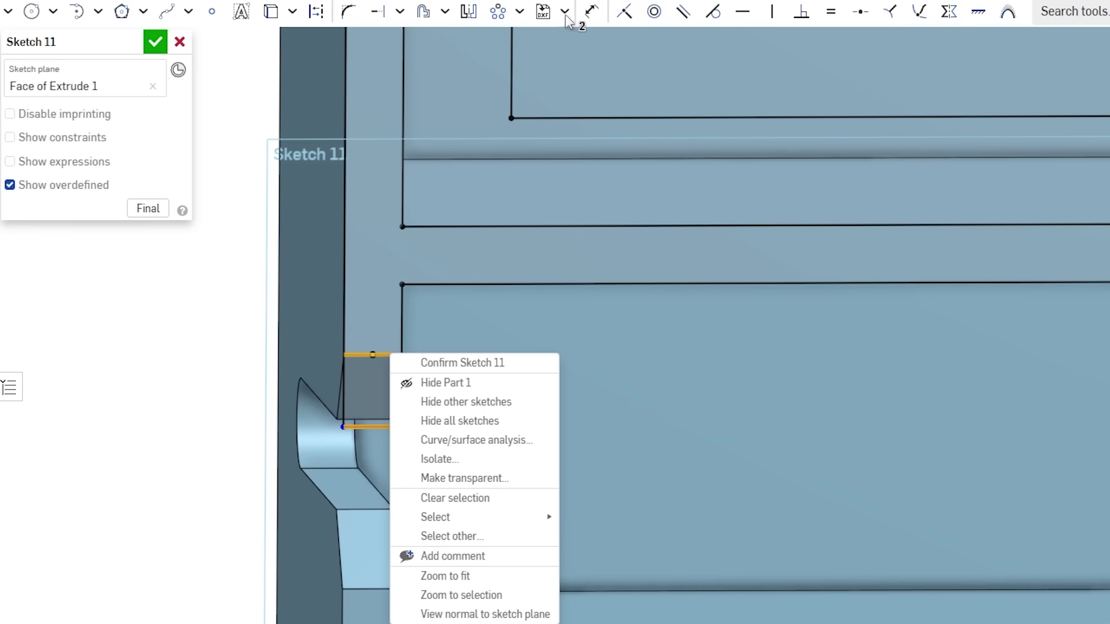
pyautogui.click(654, 12)
pyautogui.scroll(-3, 568, 248)
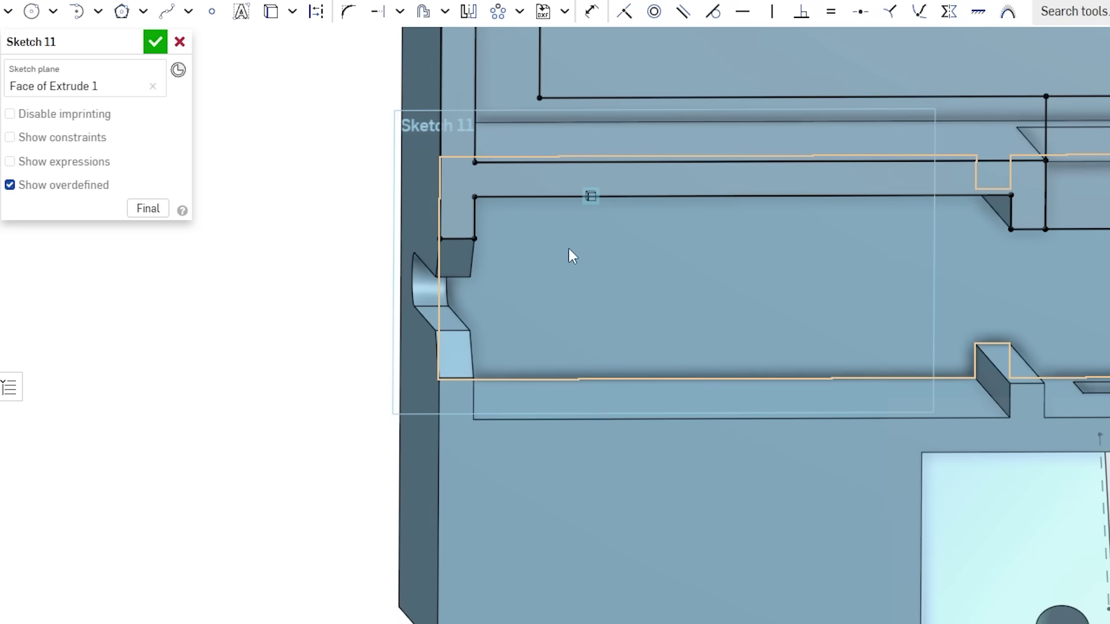